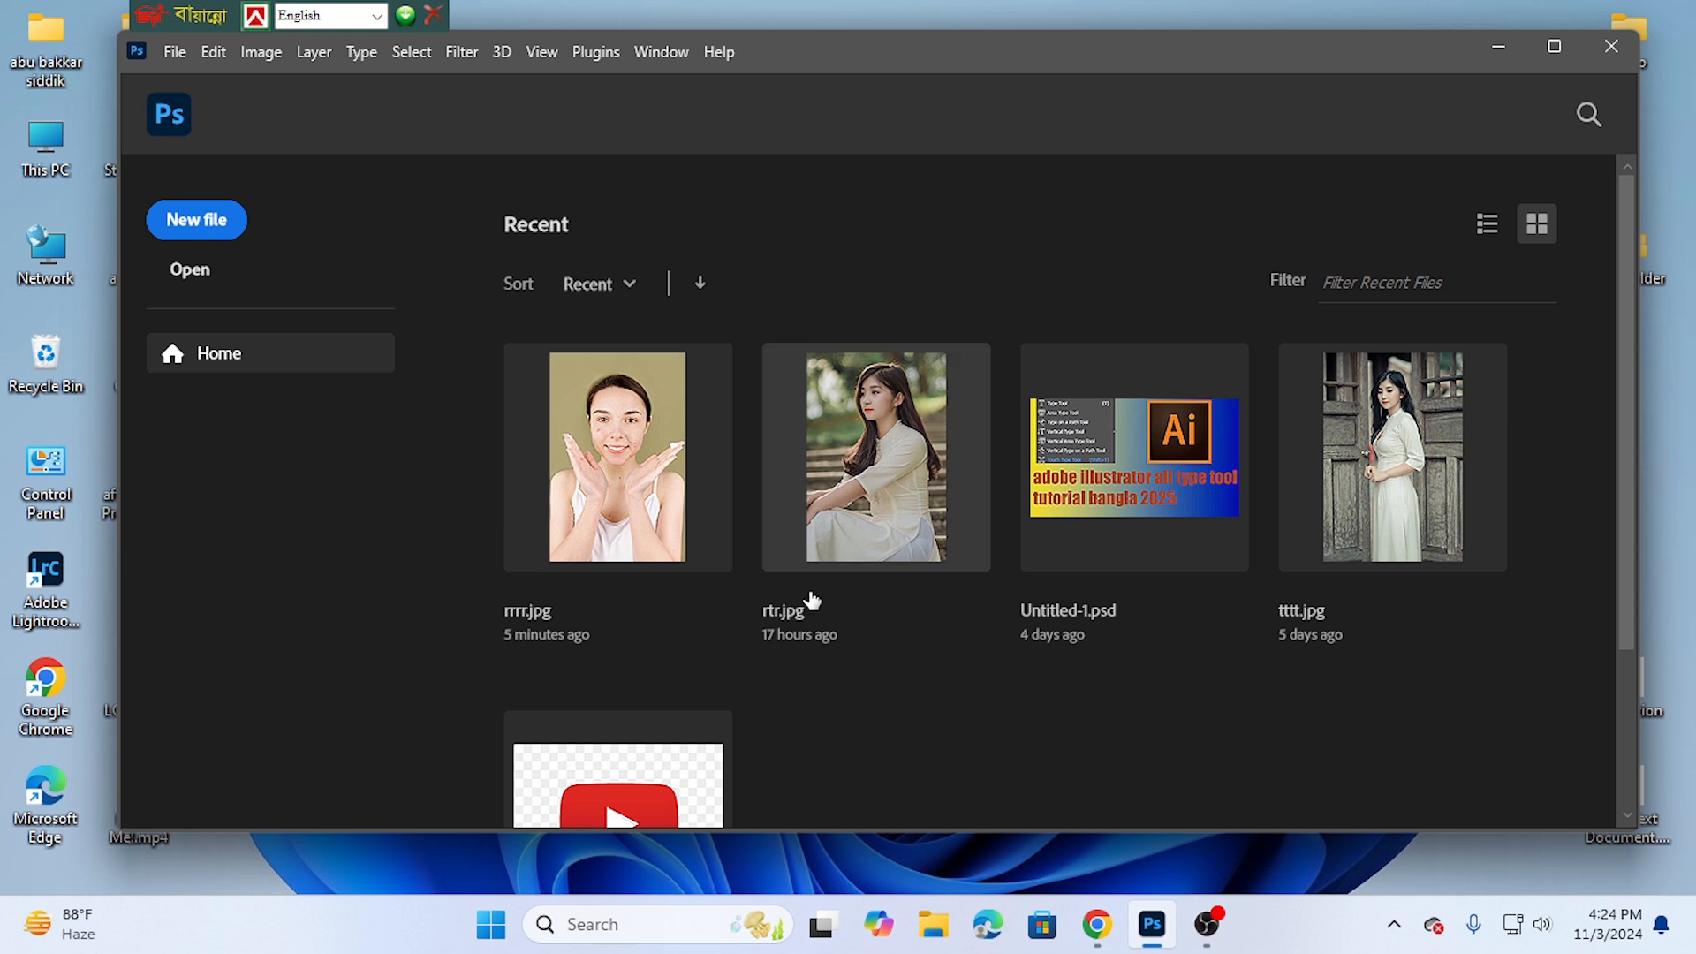
Step: Open the recent portrait file rrrr.jpg for editing
drag(850, 52, 808, 51)
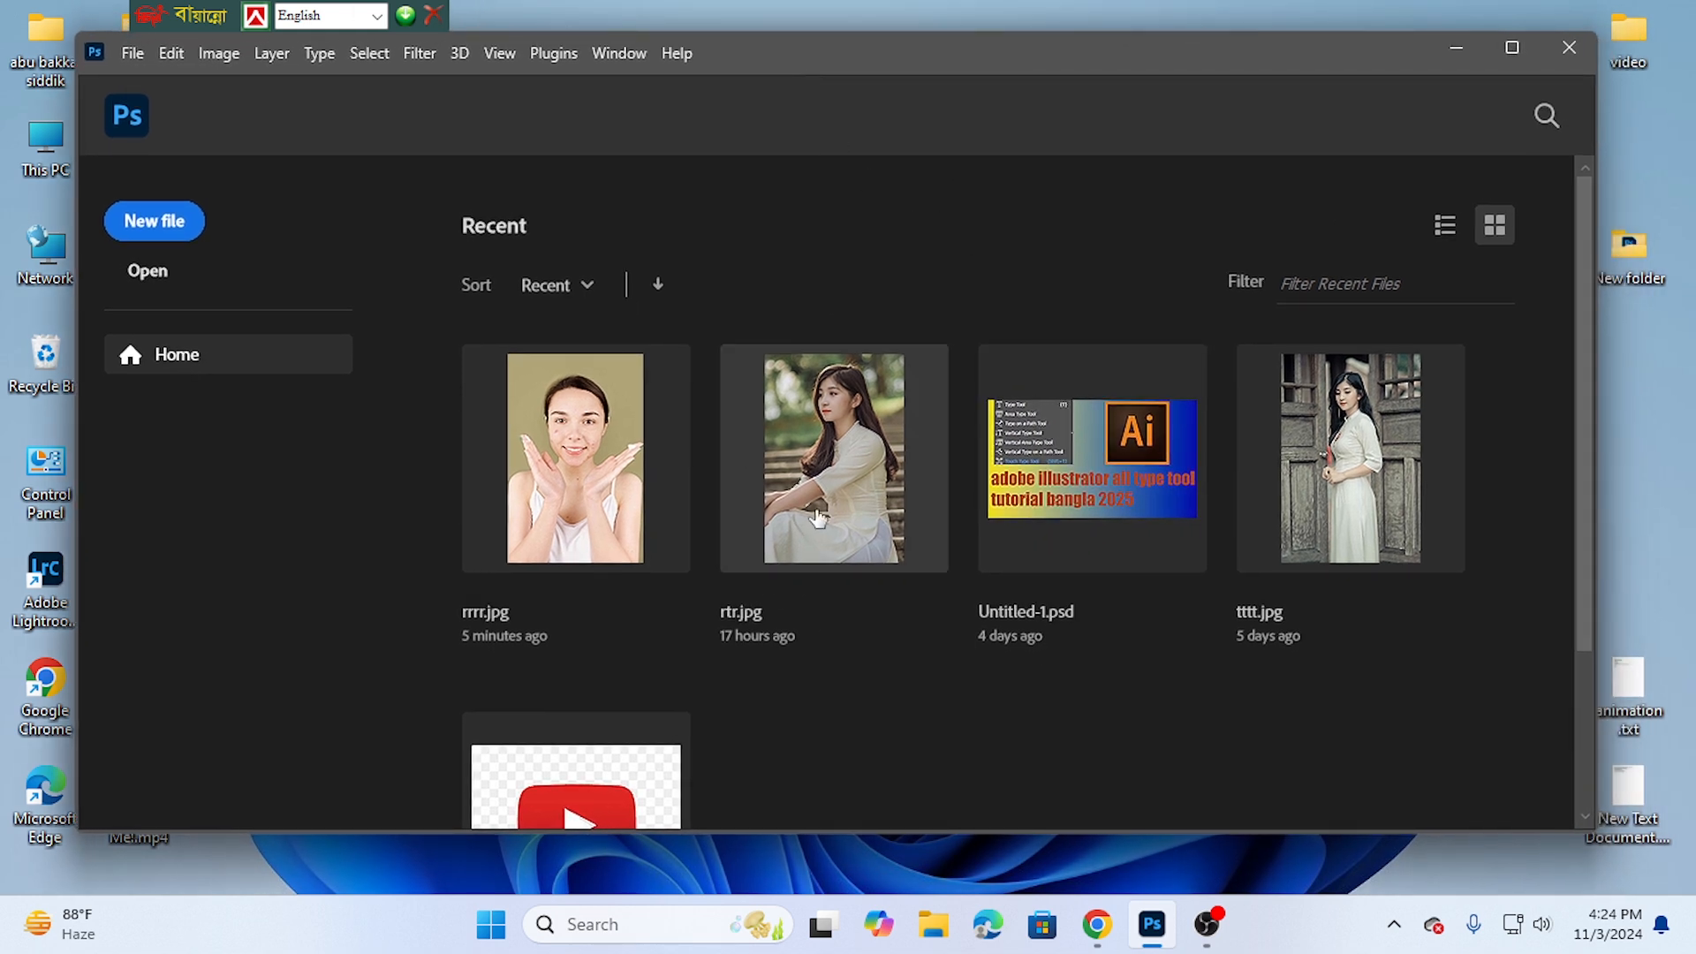
click(578, 468)
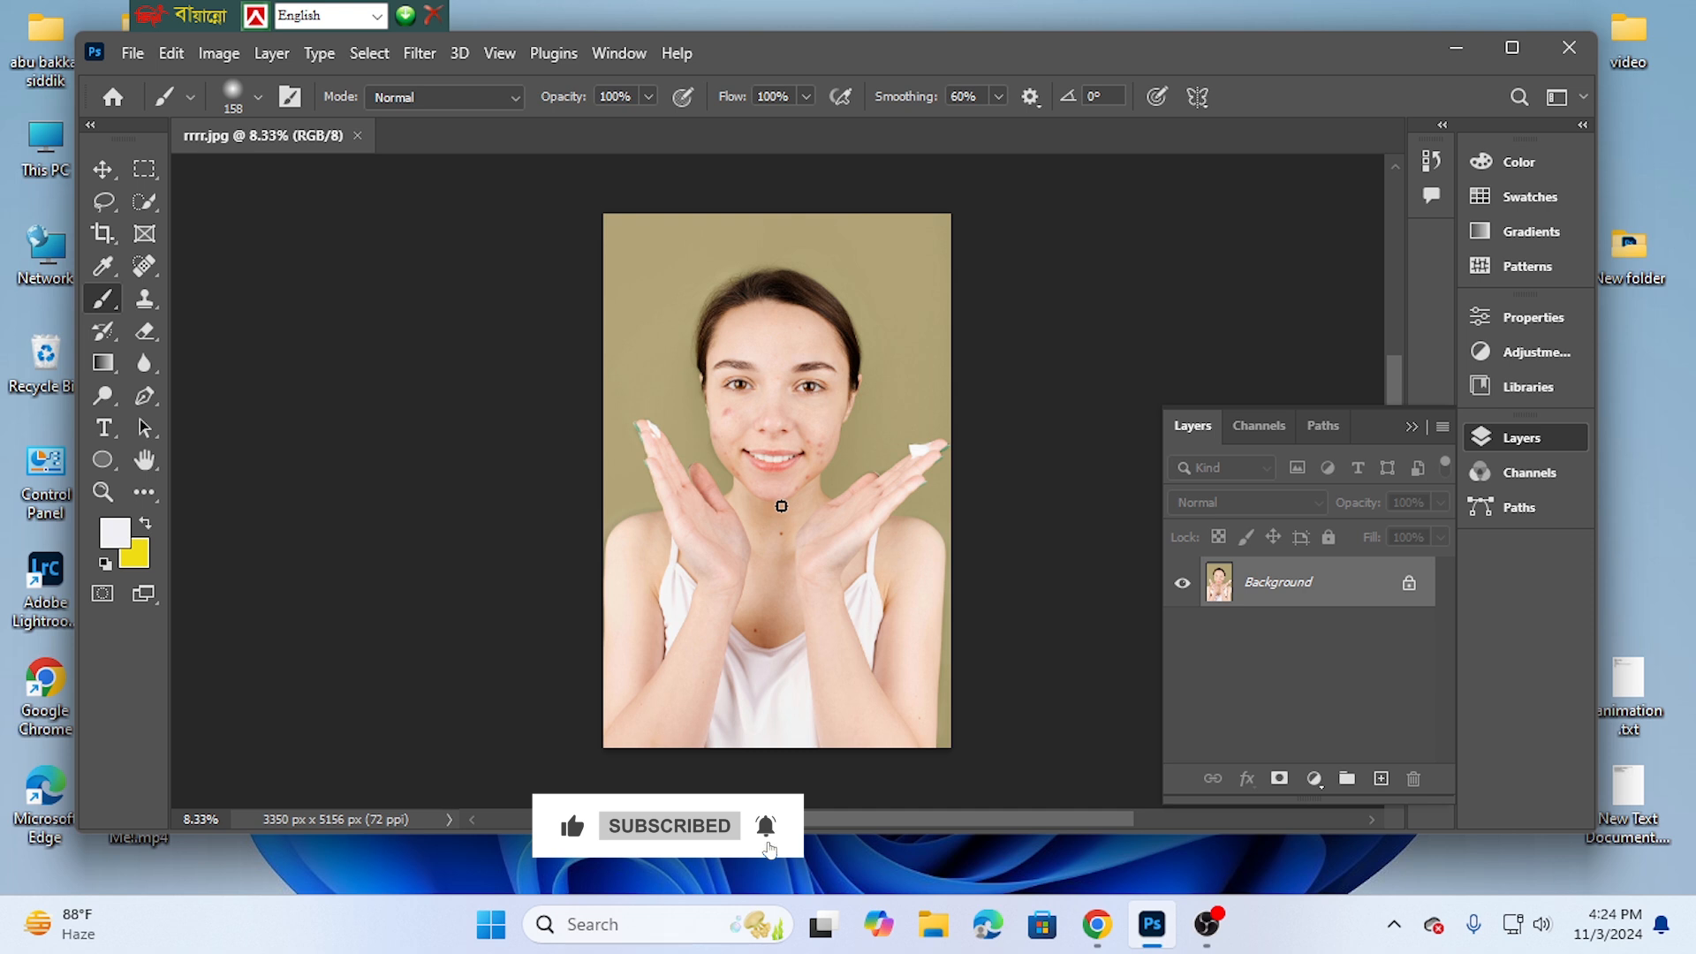
scroll(780, 506, down, 1)
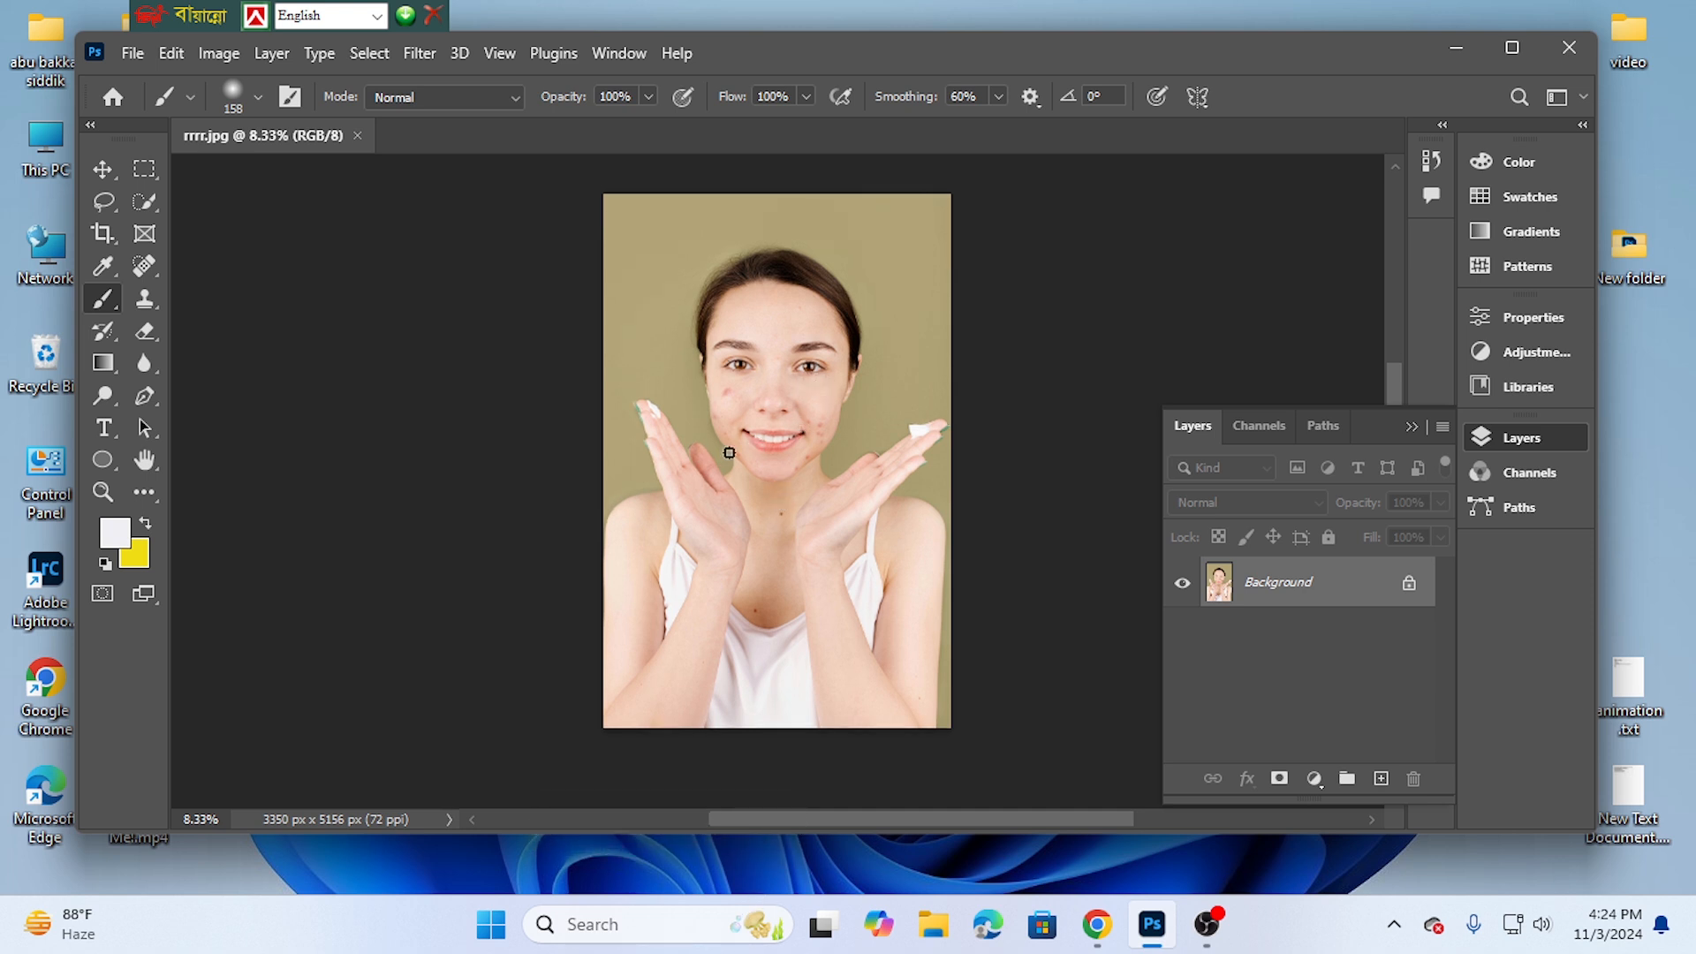
Step: Select the Spot Healing Brush and set its brush size to 155 px
click(146, 261)
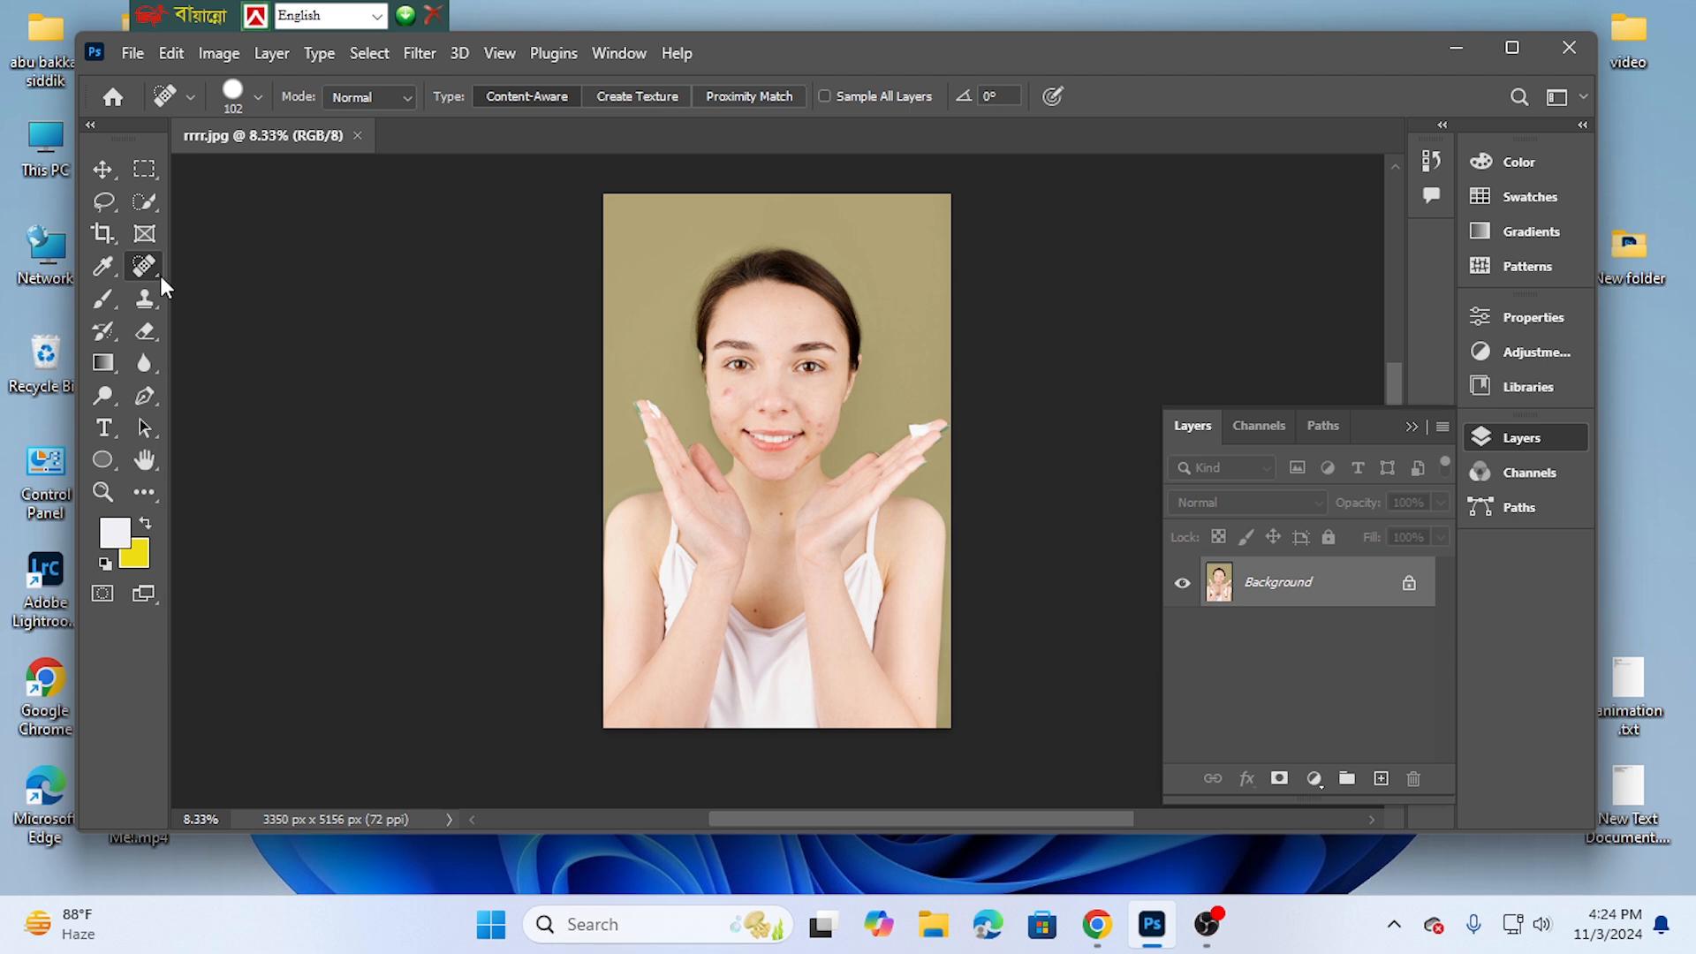
right_click(722, 393)
drag(904, 438, 906, 438)
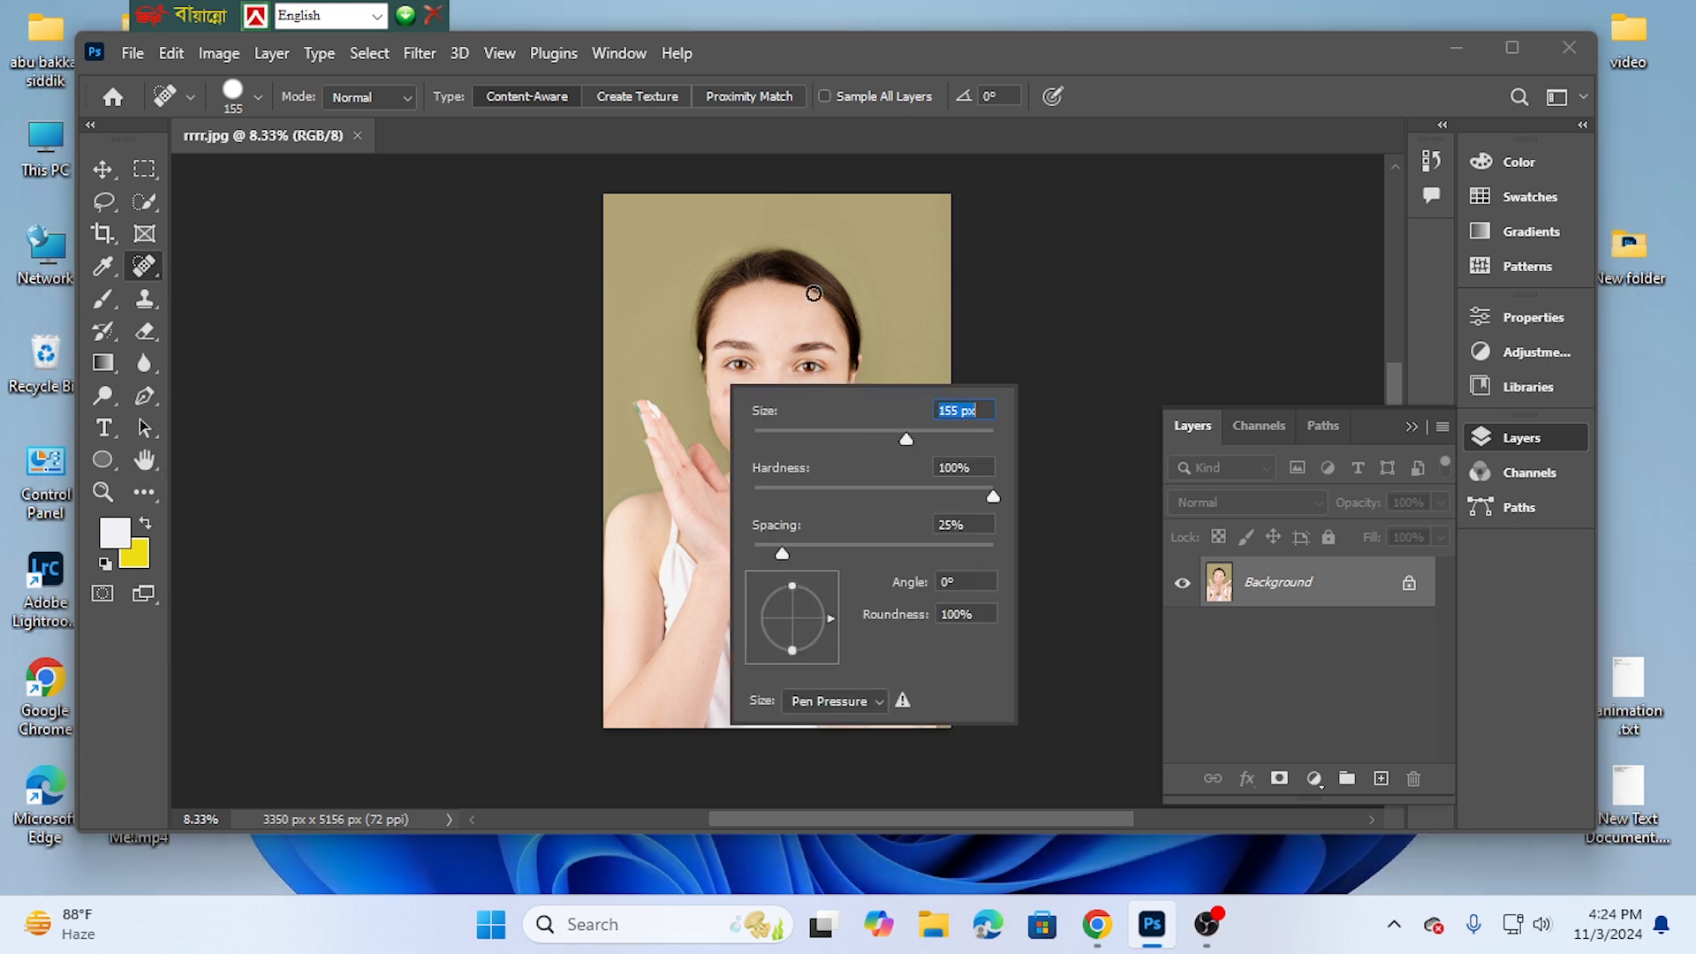
click(1085, 55)
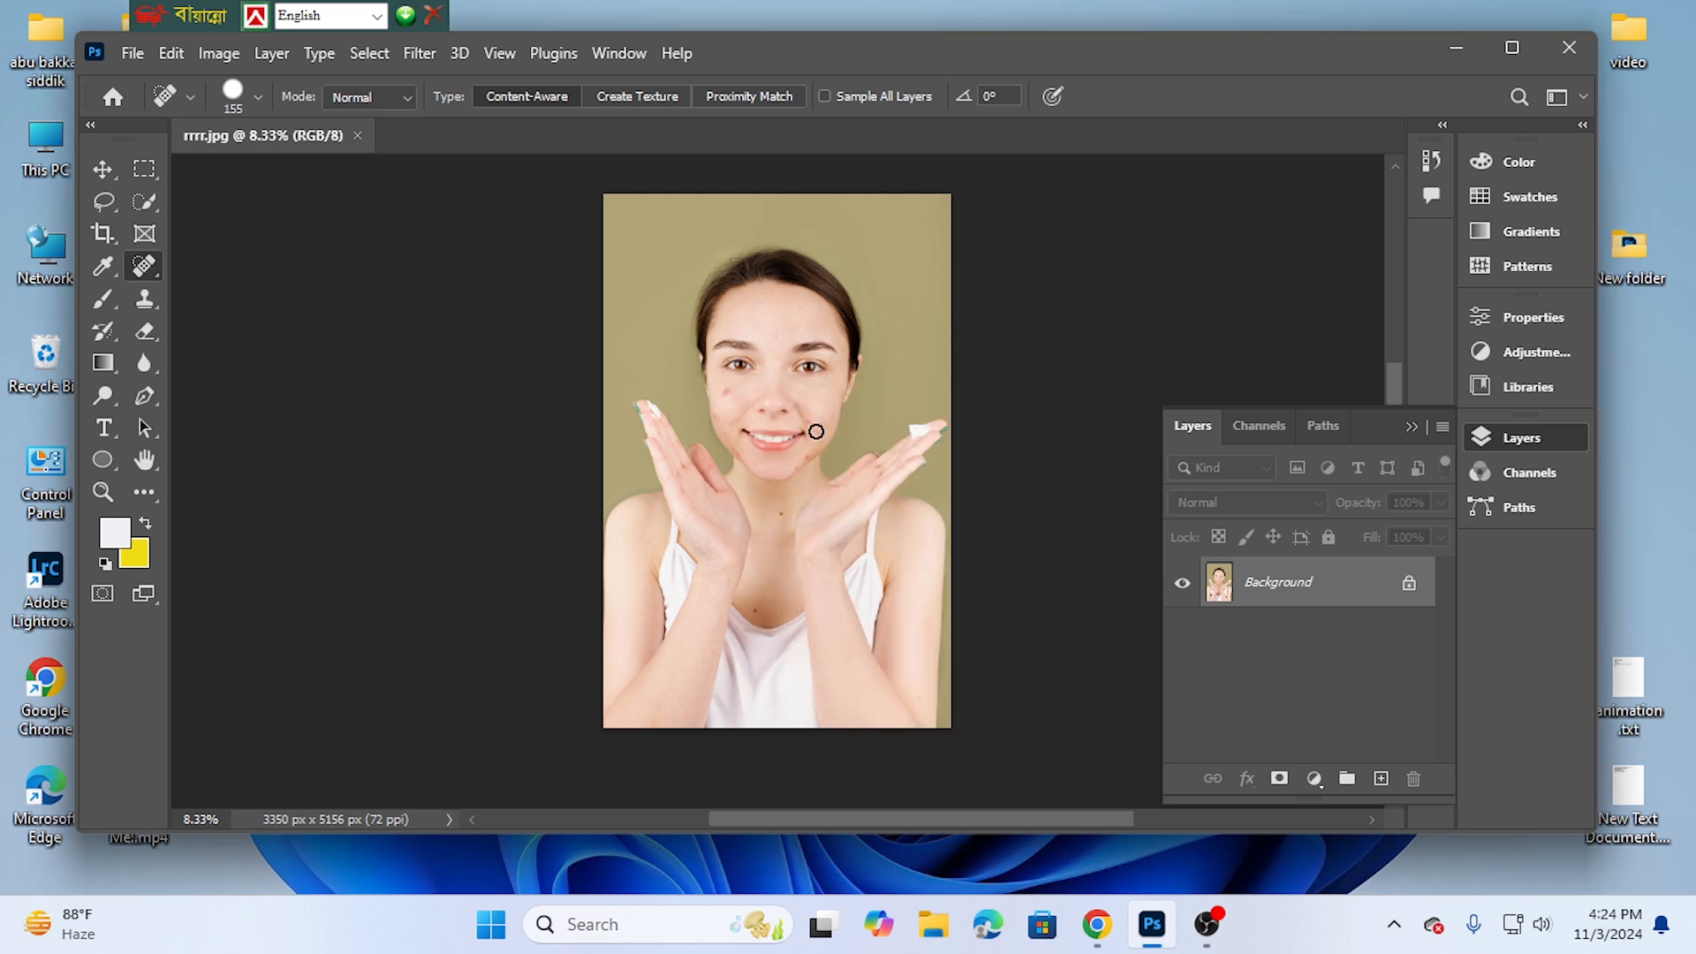
Step: Heal the large red blemish and the smaller spots on the cheek and jaw at the image's left side with the Spot Healing Brush
scroll(816, 432, up, 5)
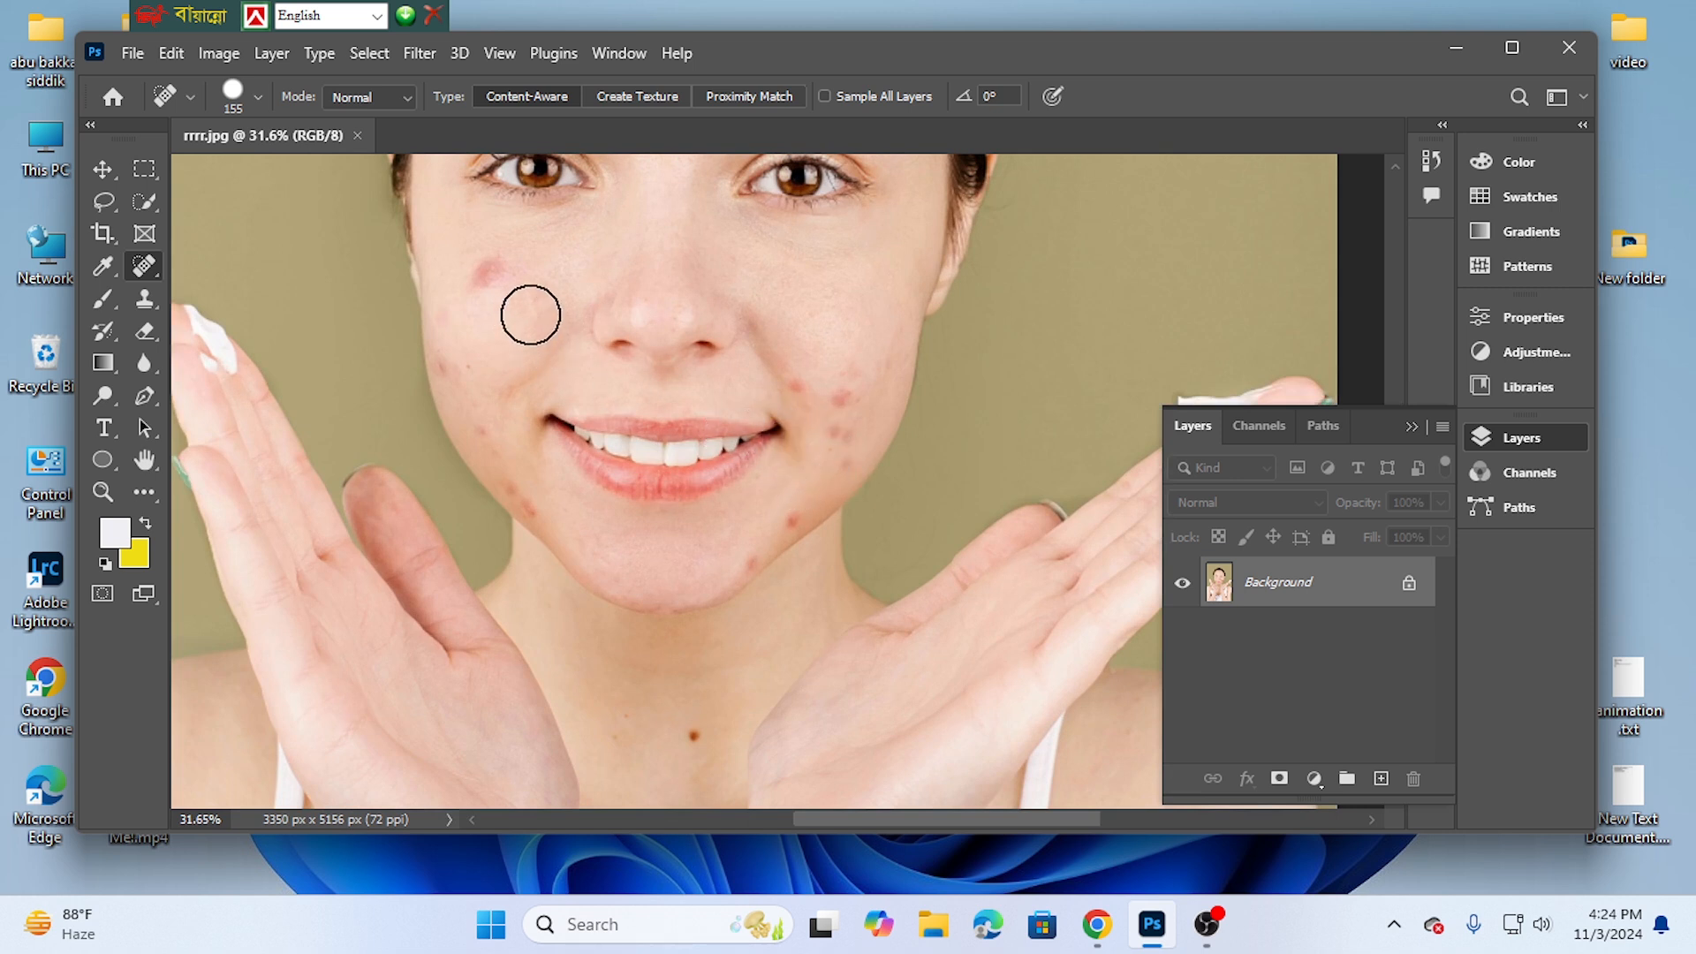
click(491, 269)
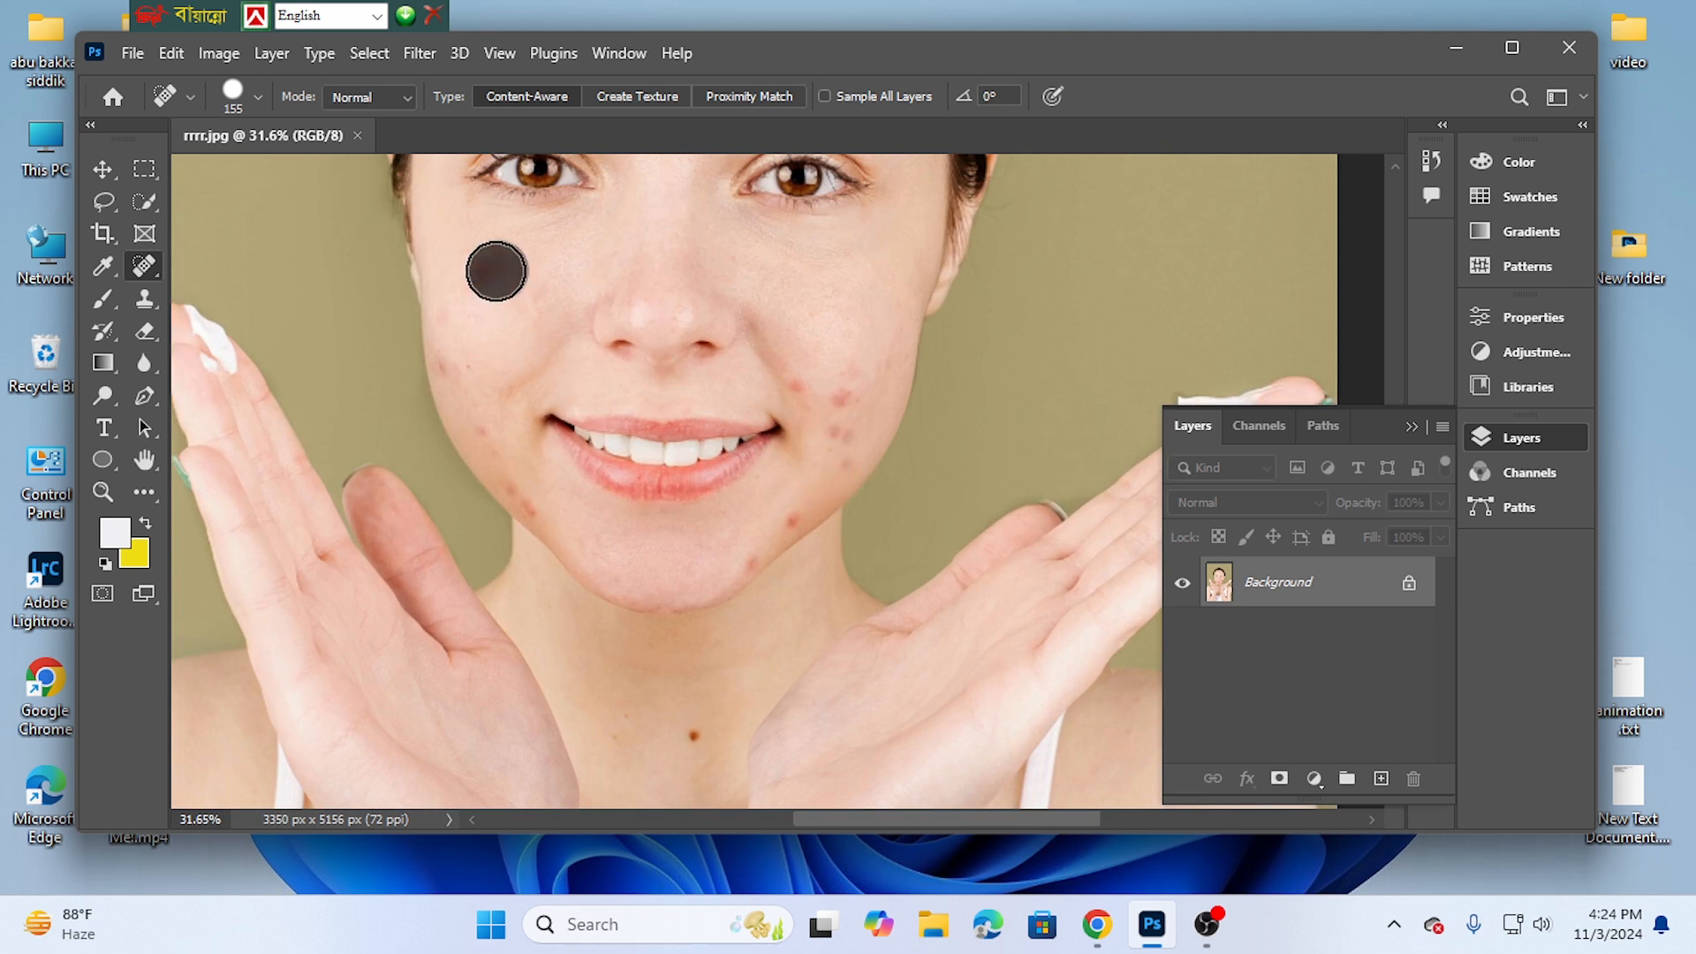
click(452, 356)
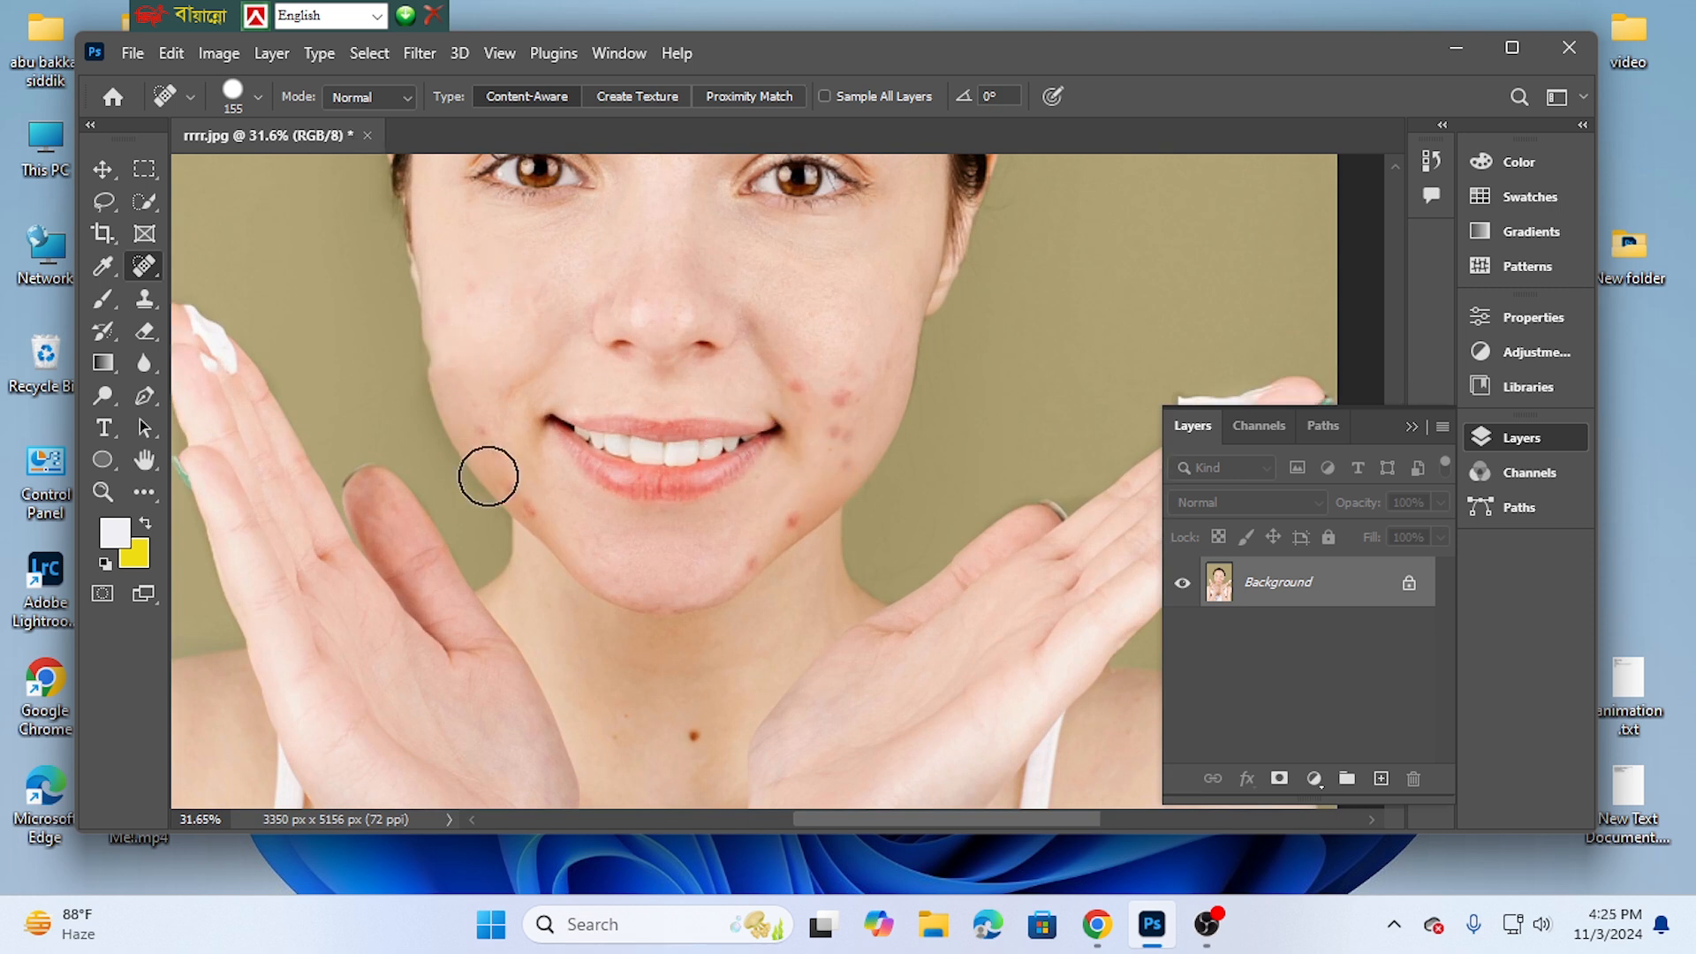
click(538, 500)
Step: Remove the acne spots on the cheek at the image's right side and the blemishes along the chin
click(790, 509)
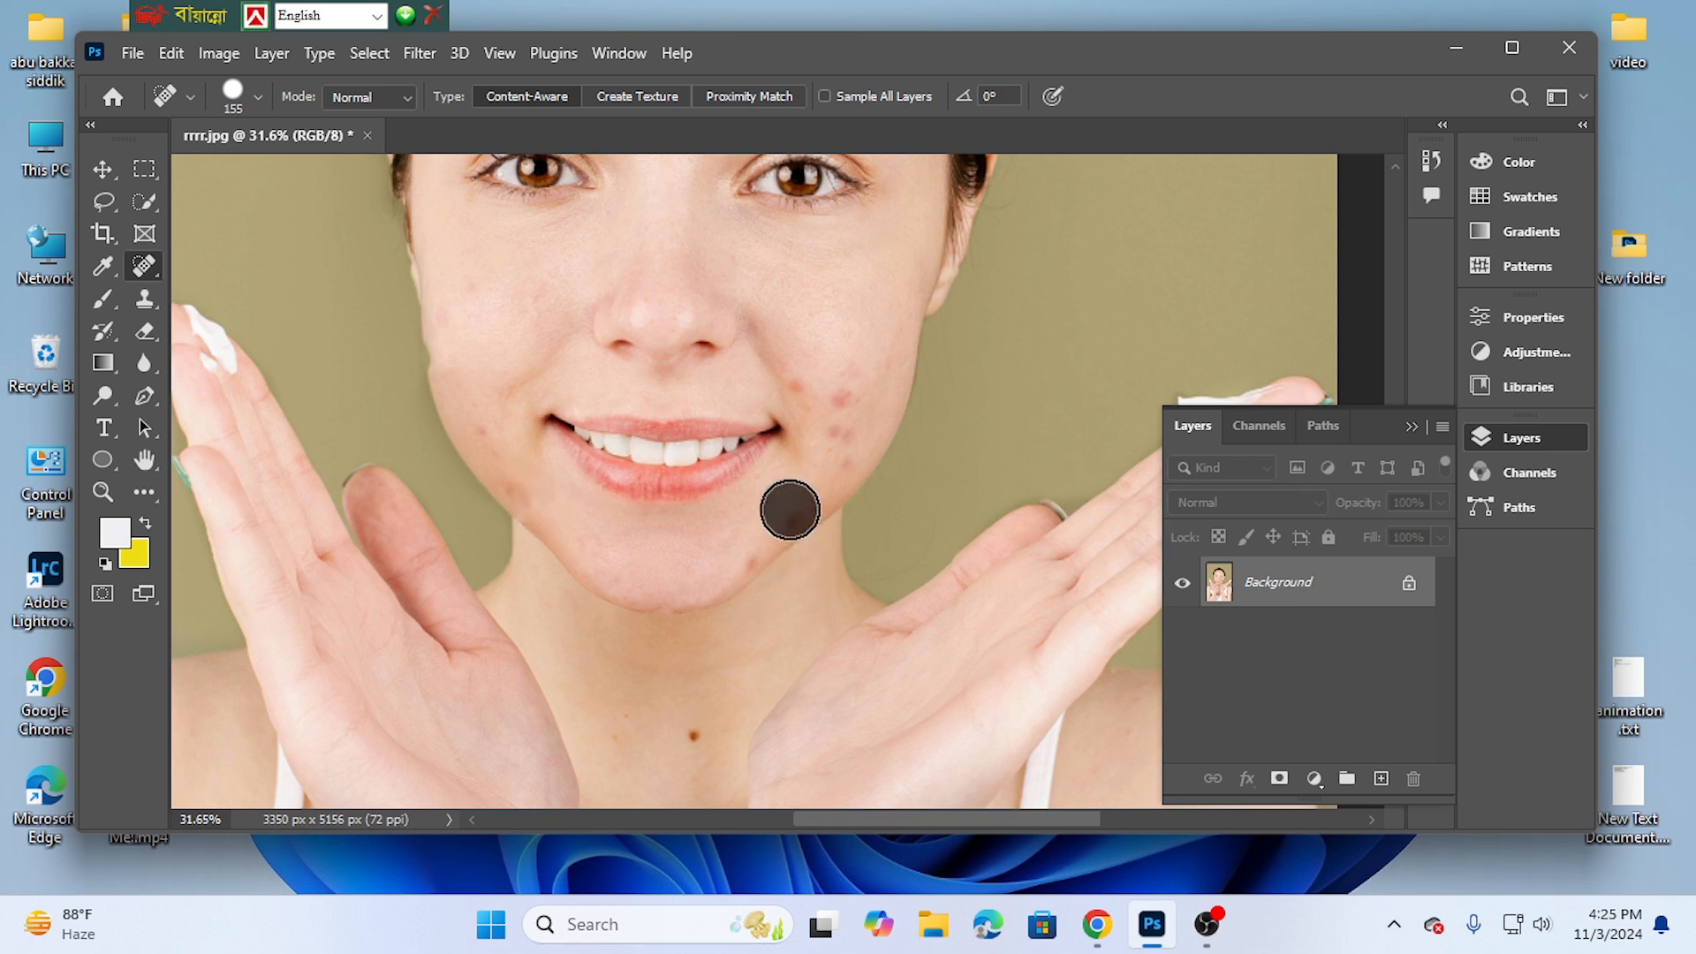
click(849, 402)
click(803, 387)
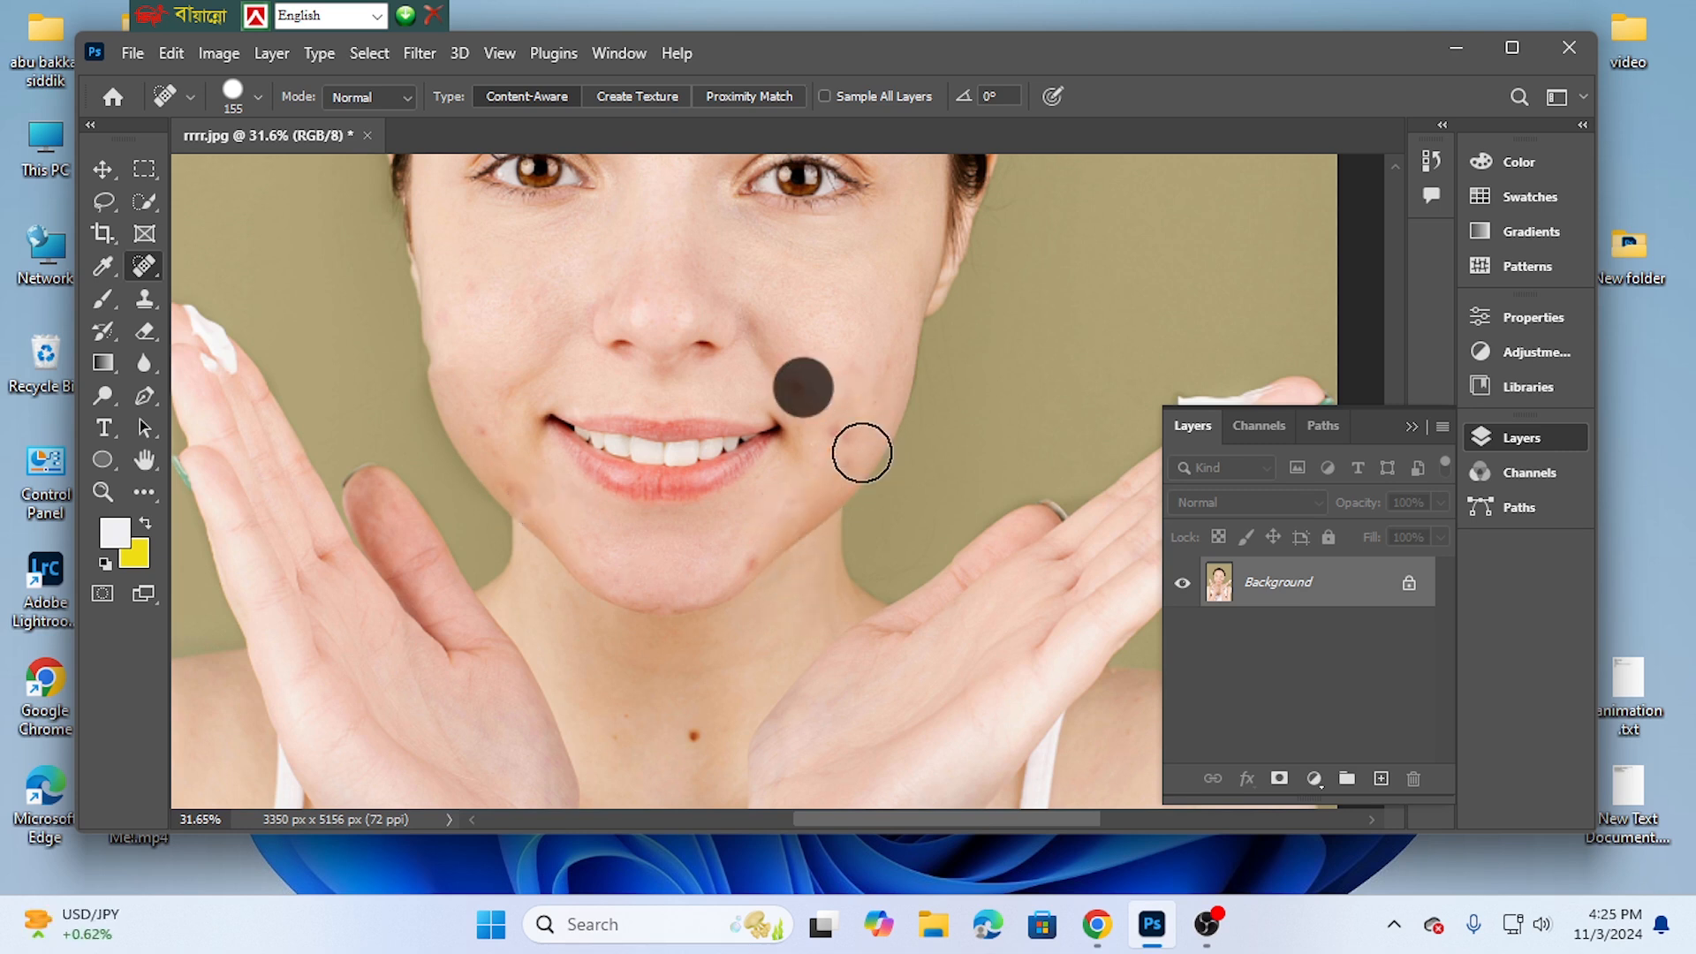
click(845, 440)
click(692, 597)
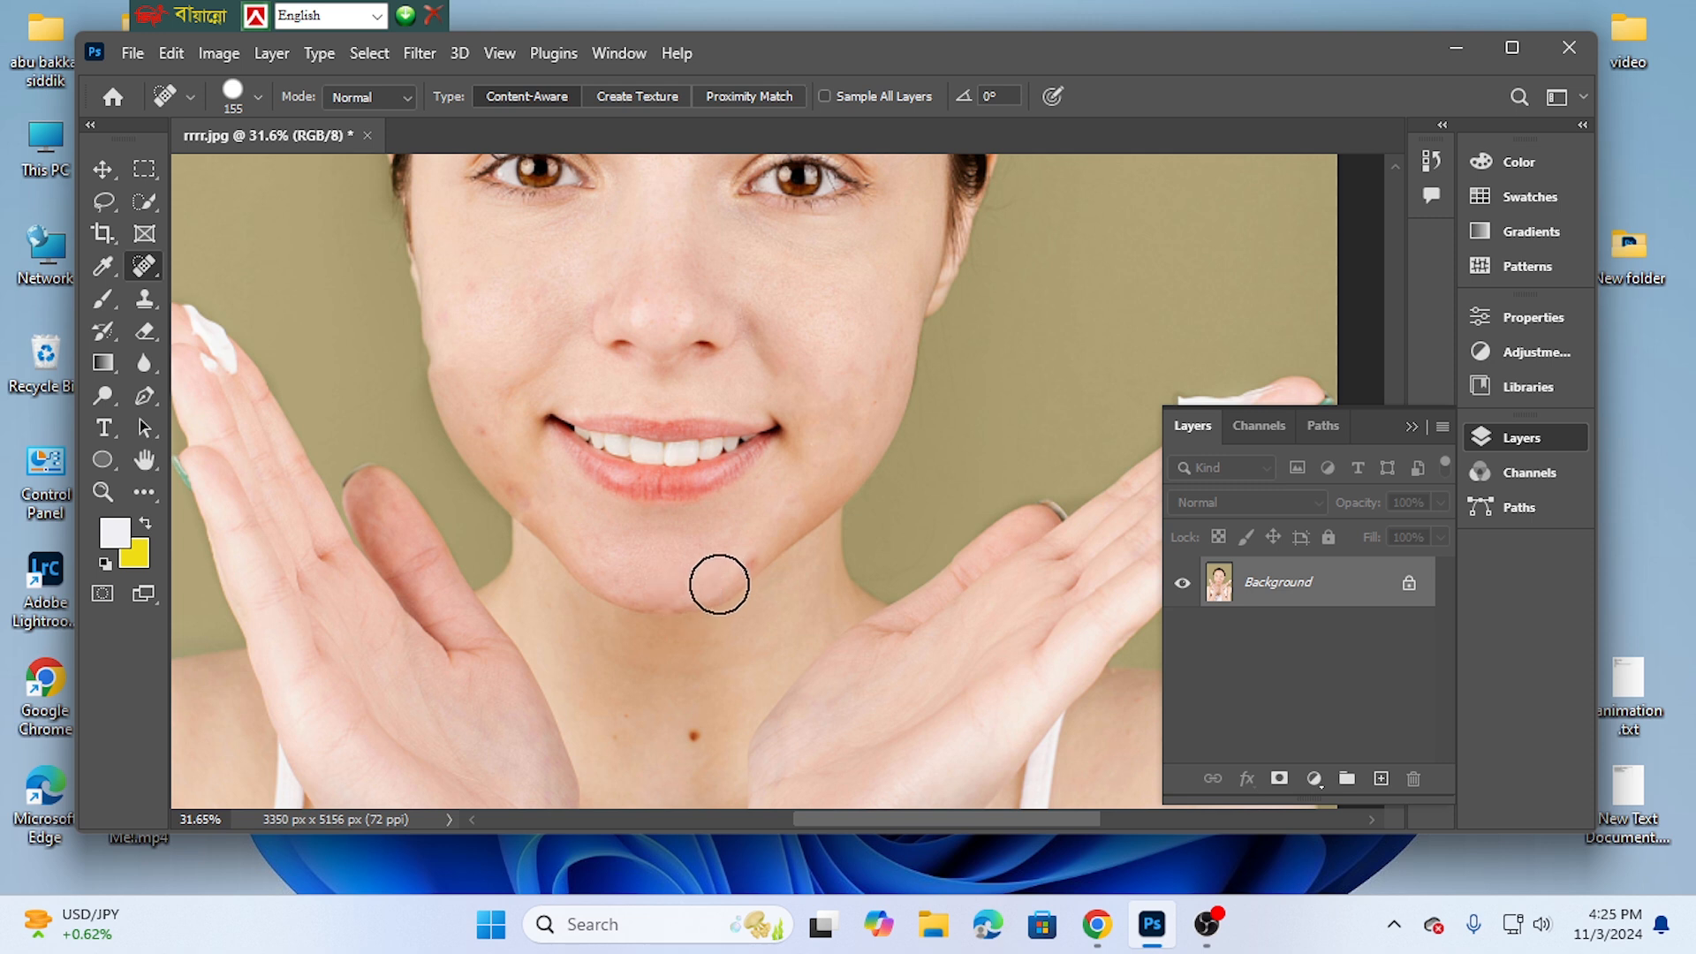
click(739, 558)
Step: Heal the moles on the neck and on the chest above the neckline
click(696, 733)
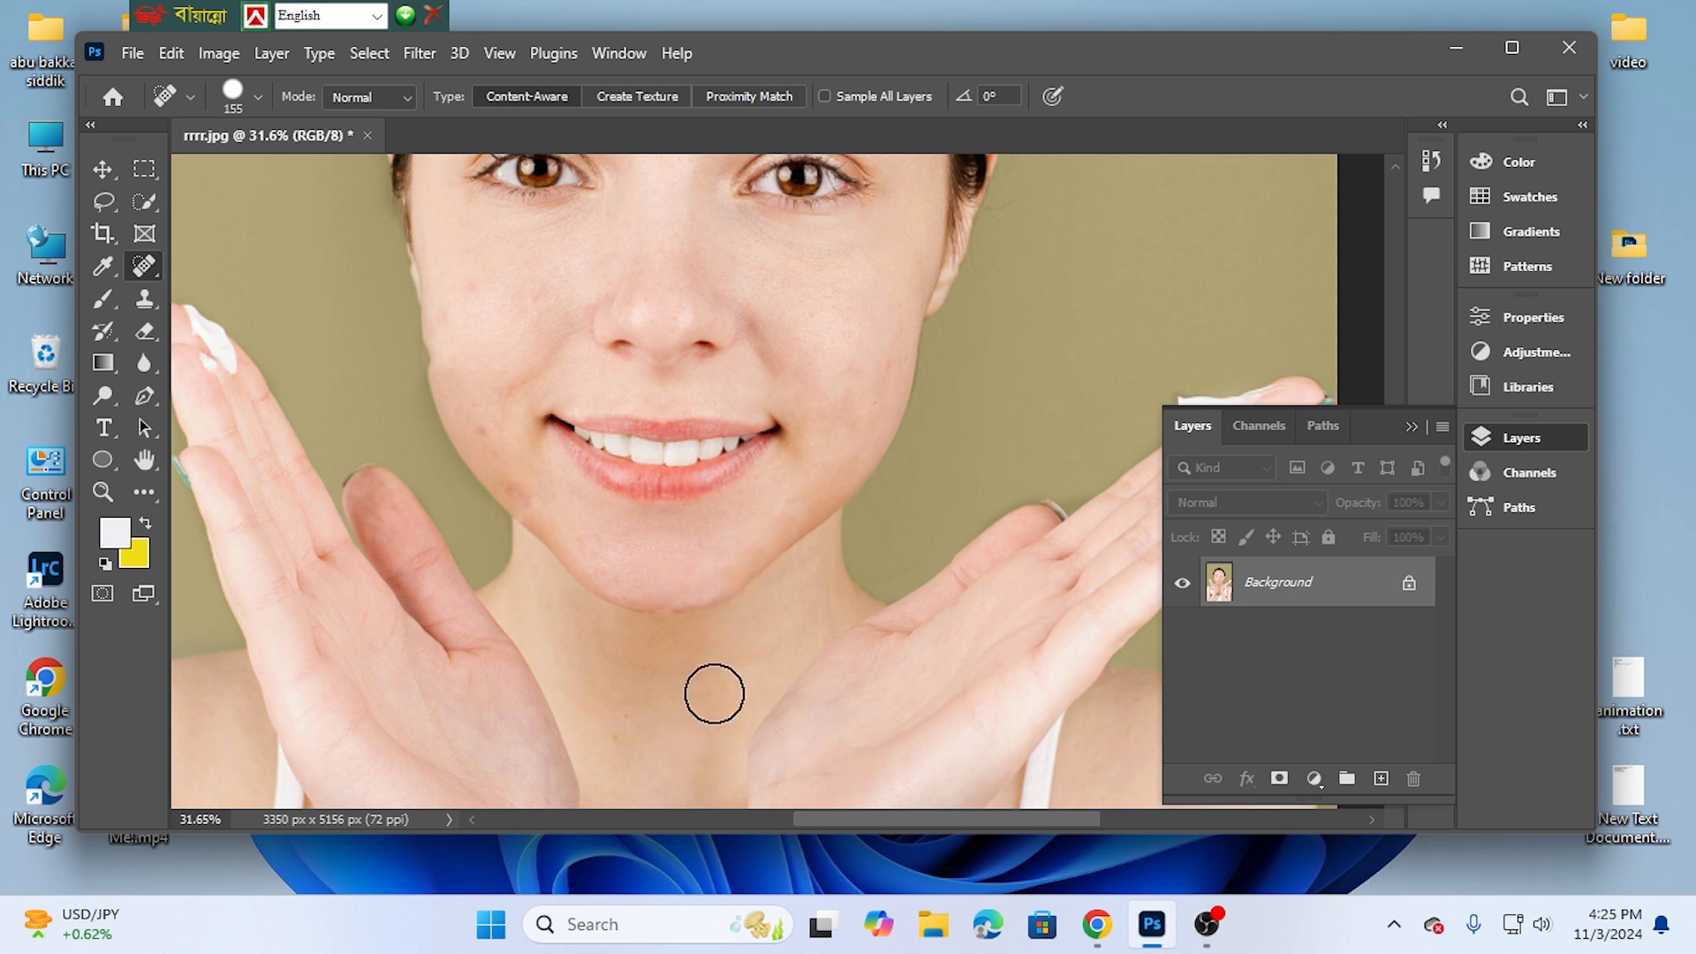
scroll(713, 693, down, 10)
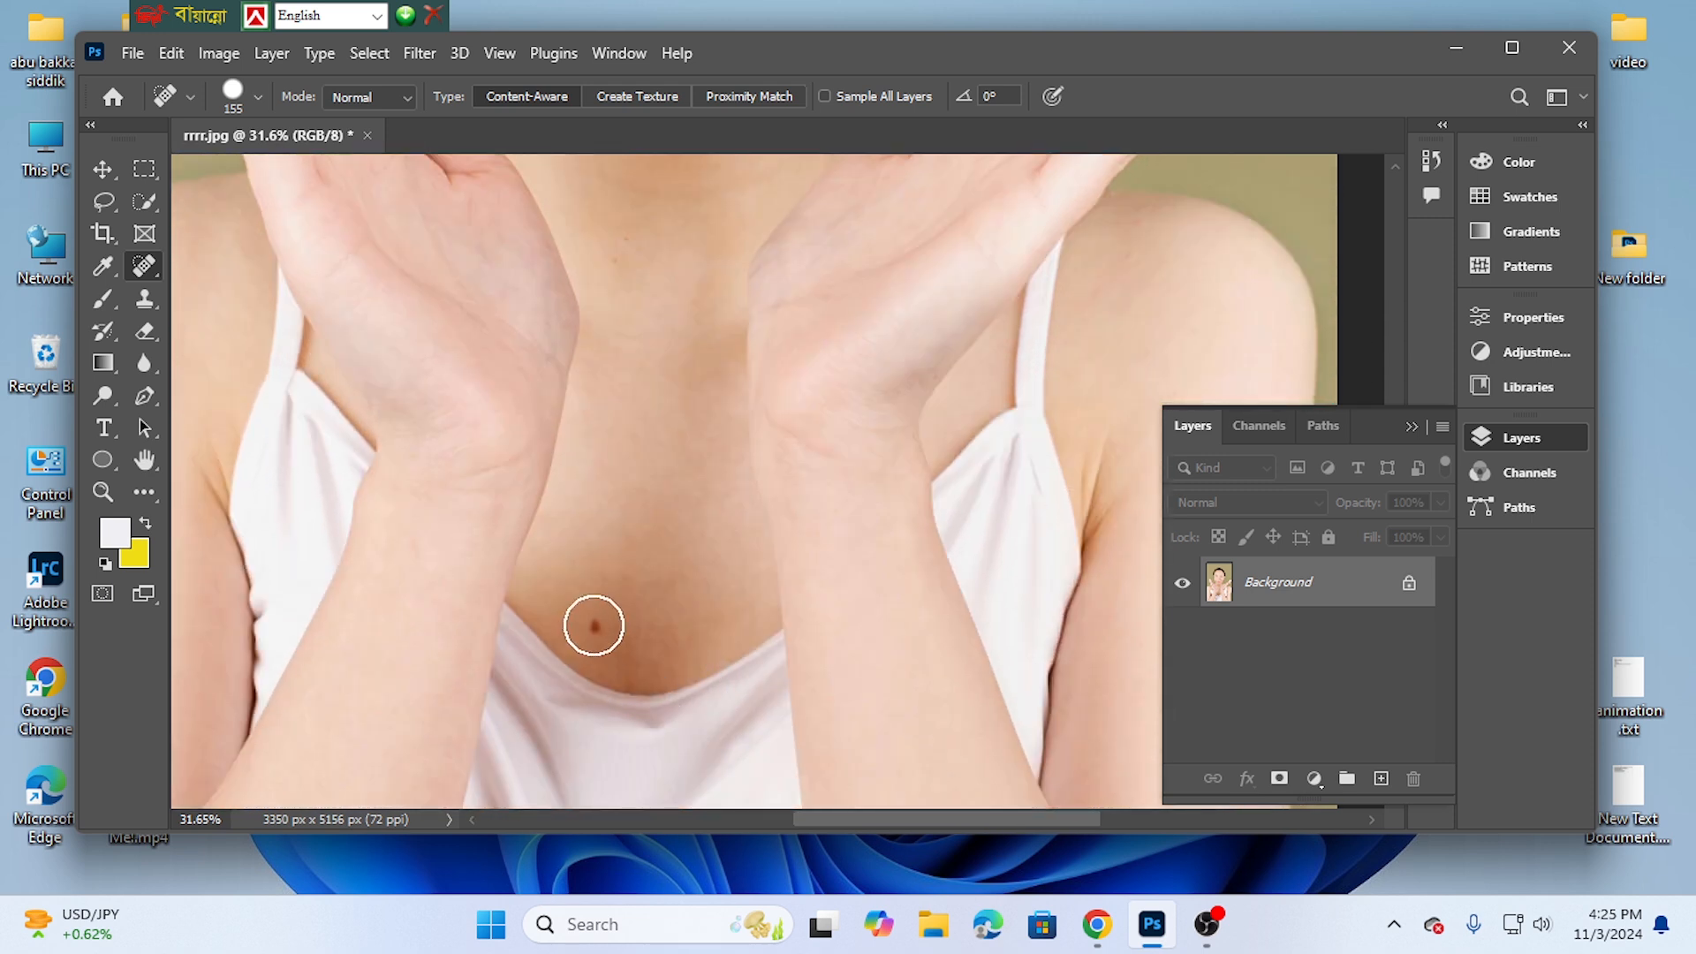
click(593, 625)
scroll(707, 532, up, 6)
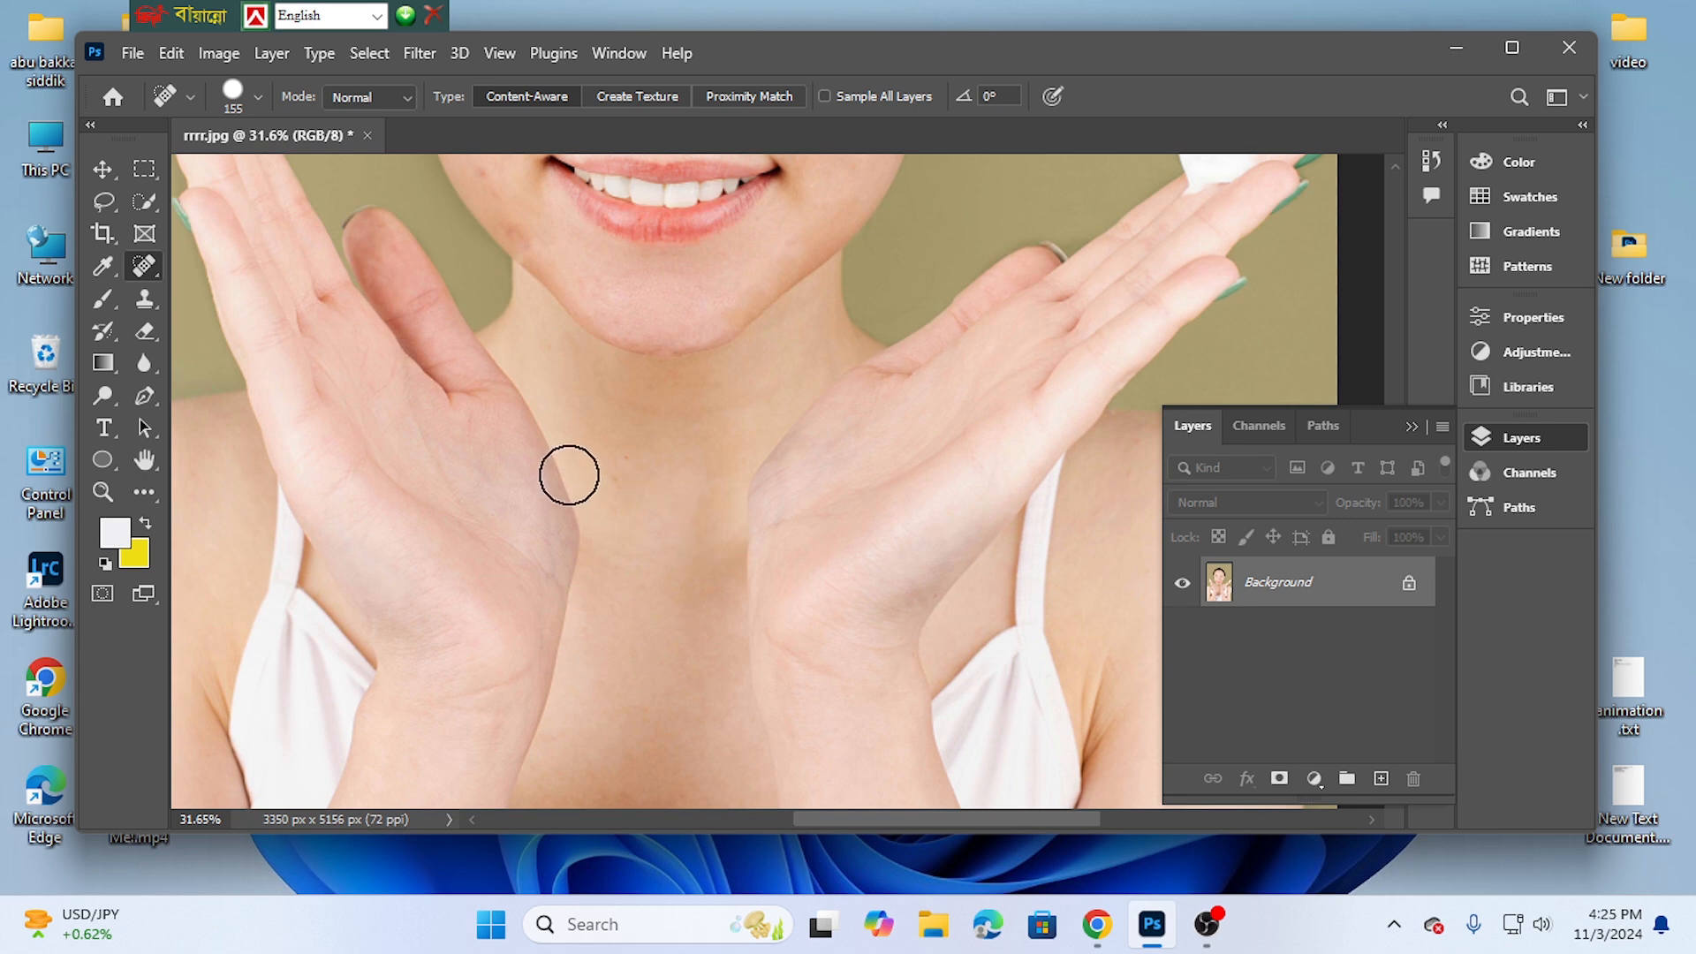
click(616, 477)
scroll(699, 446, up, 2)
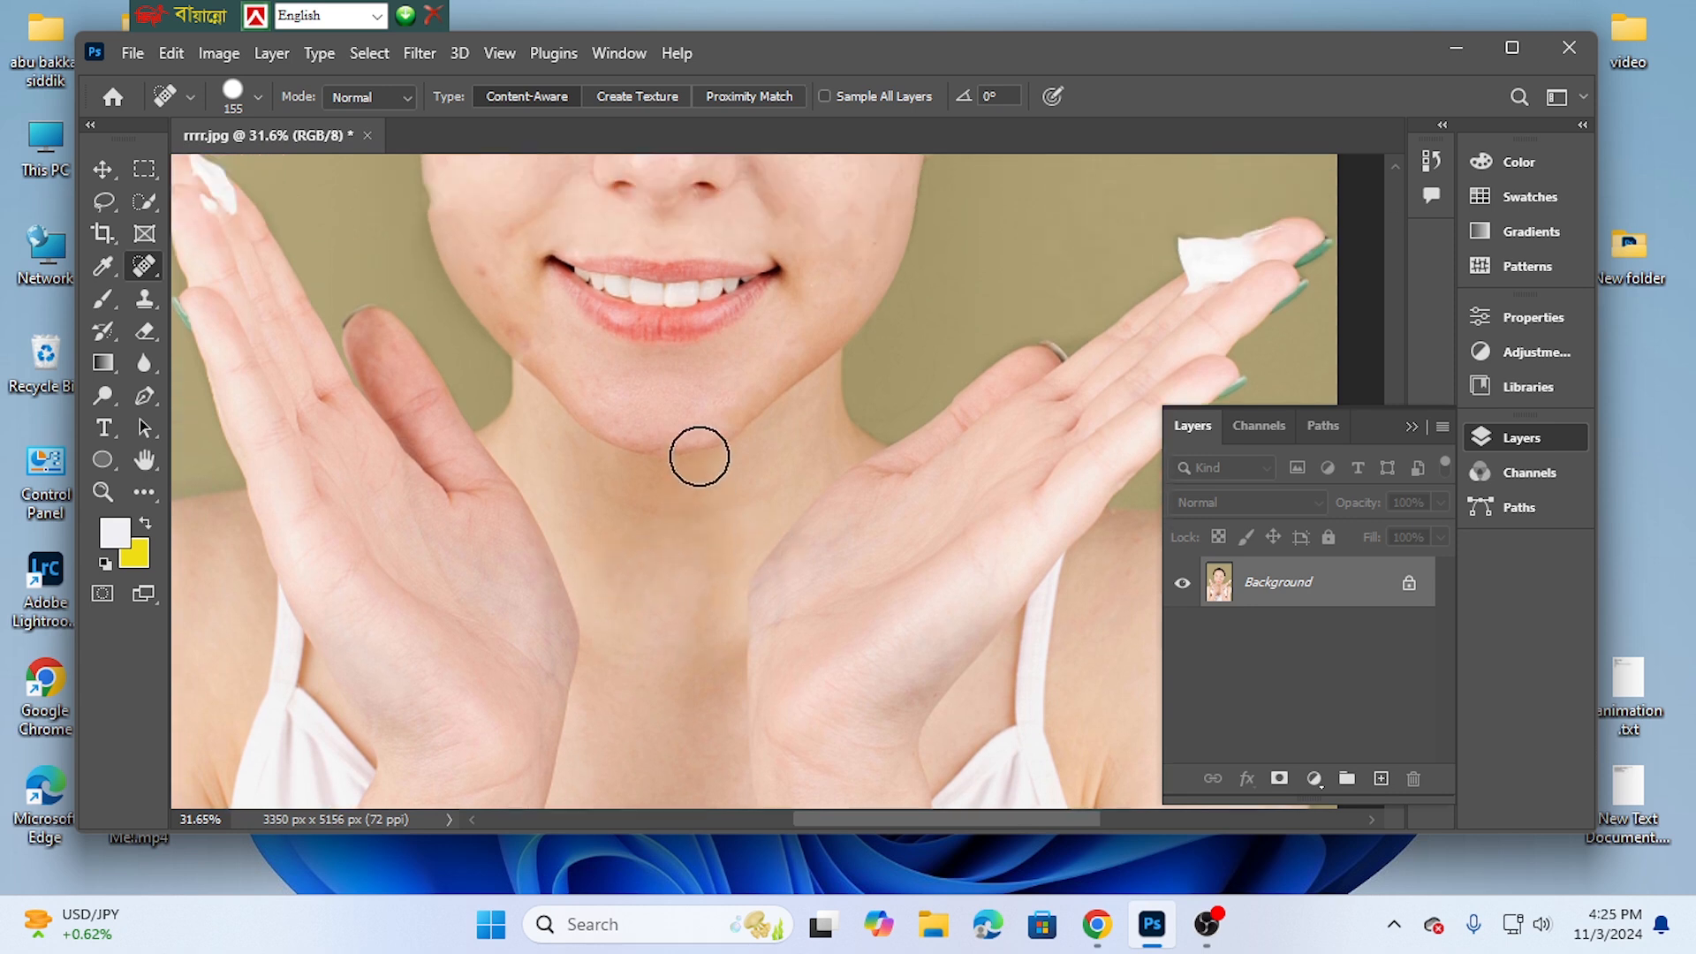
Step: Heal the remaining spots on the image-left jaw and try the Spot Healing Brush over the nostrils
scroll(700, 456, up, 3)
click(482, 437)
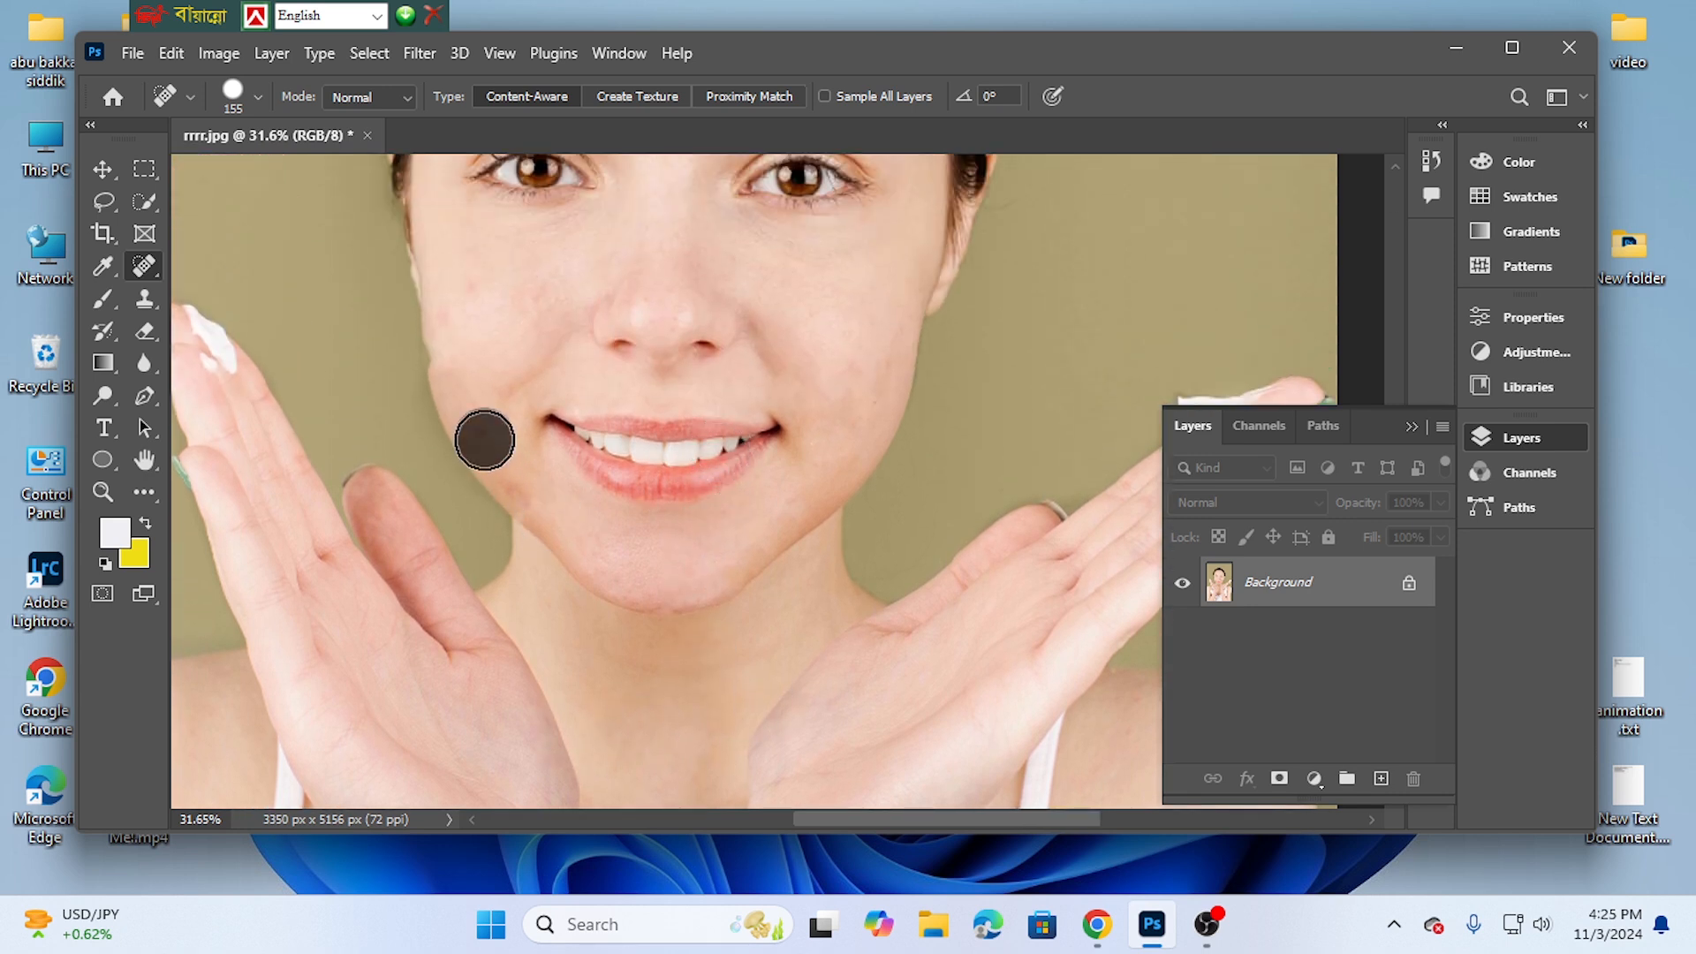
click(518, 497)
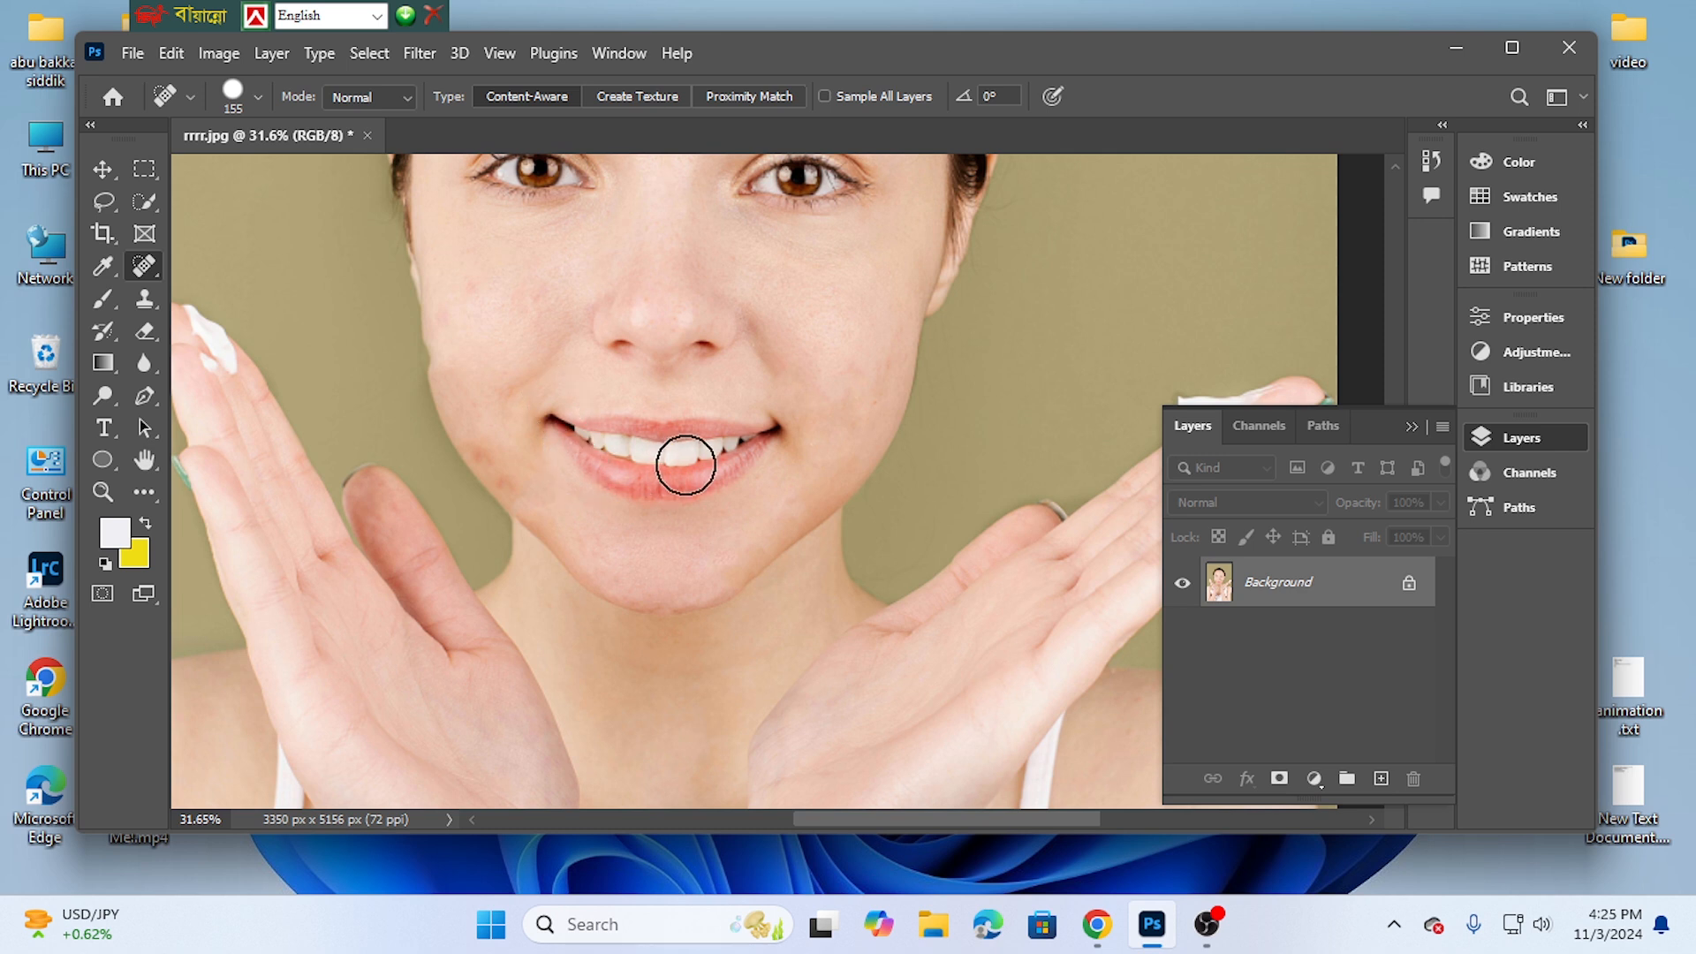
click(624, 350)
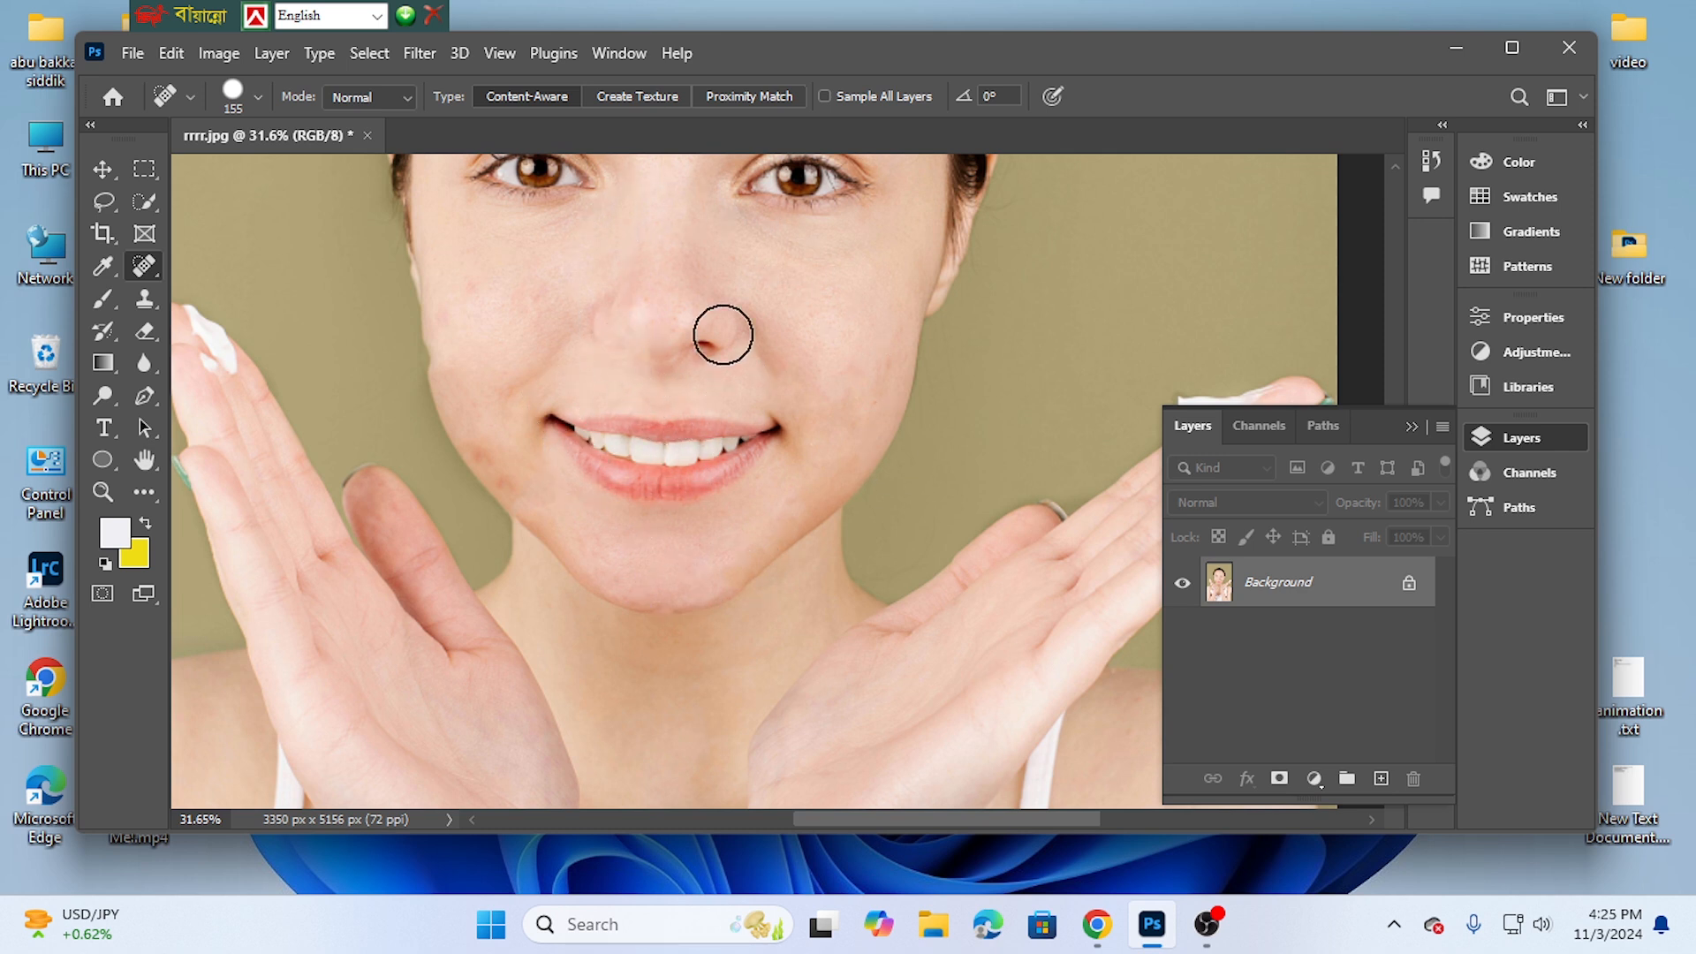
drag(716, 345, 717, 378)
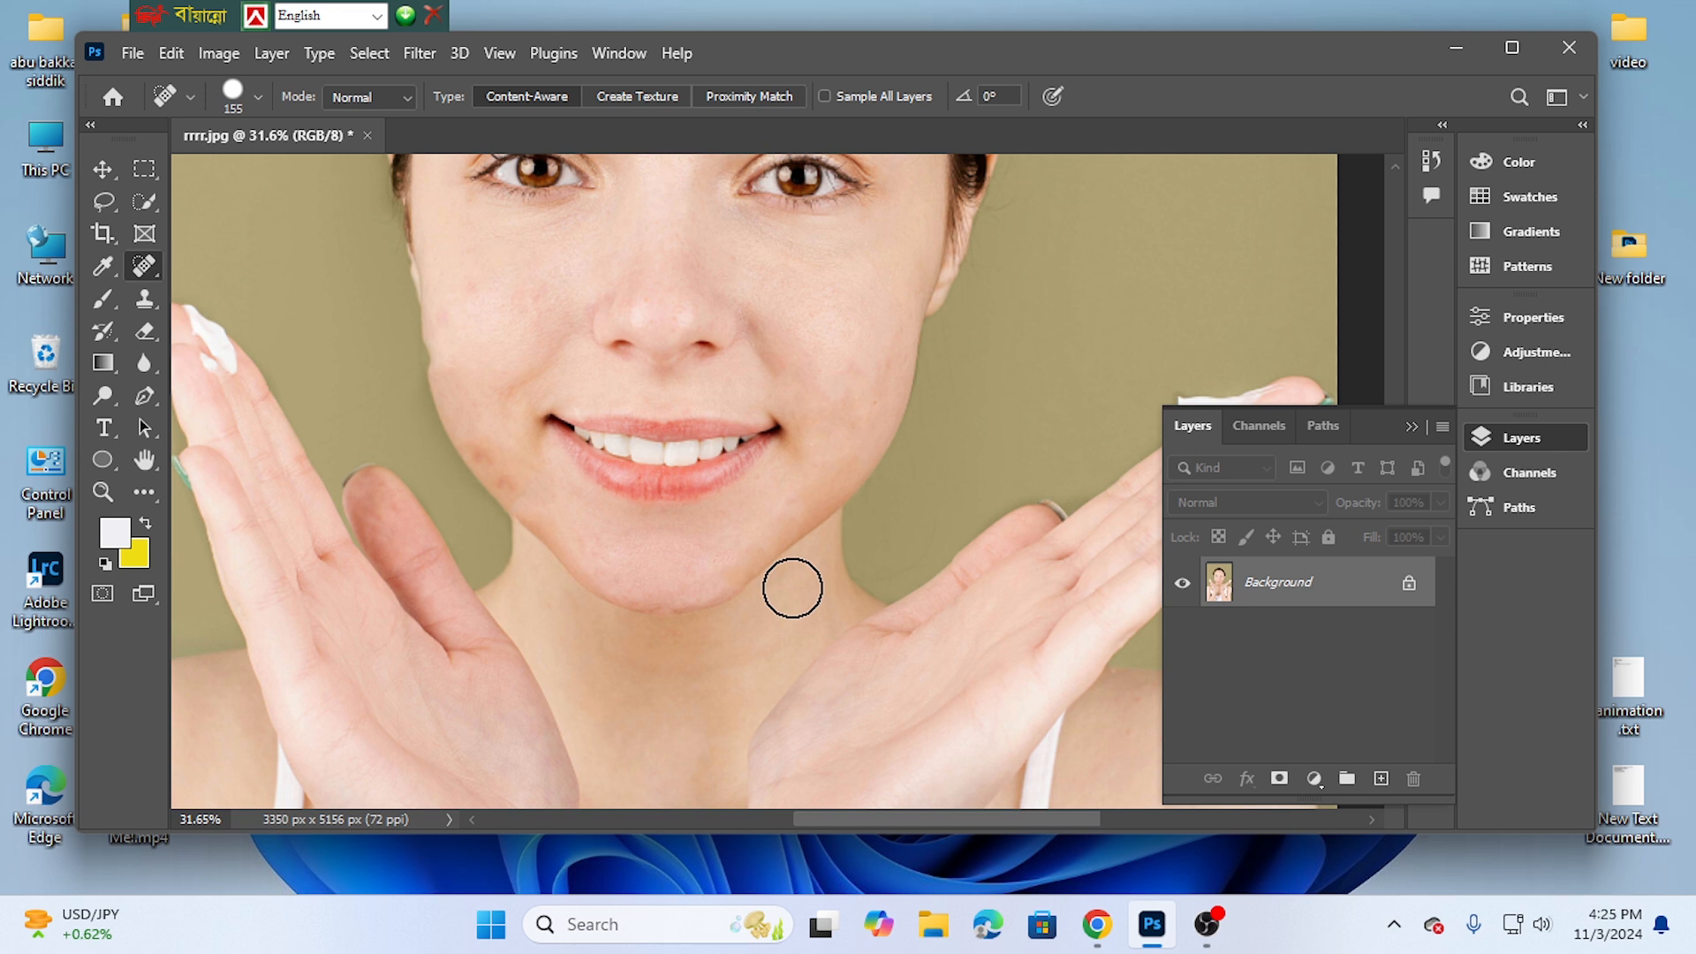
drag(495, 457, 495, 453)
Step: Heal the small blemishes between the eyes and across the forehead above both eyebrows
scroll(783, 500, up, 5)
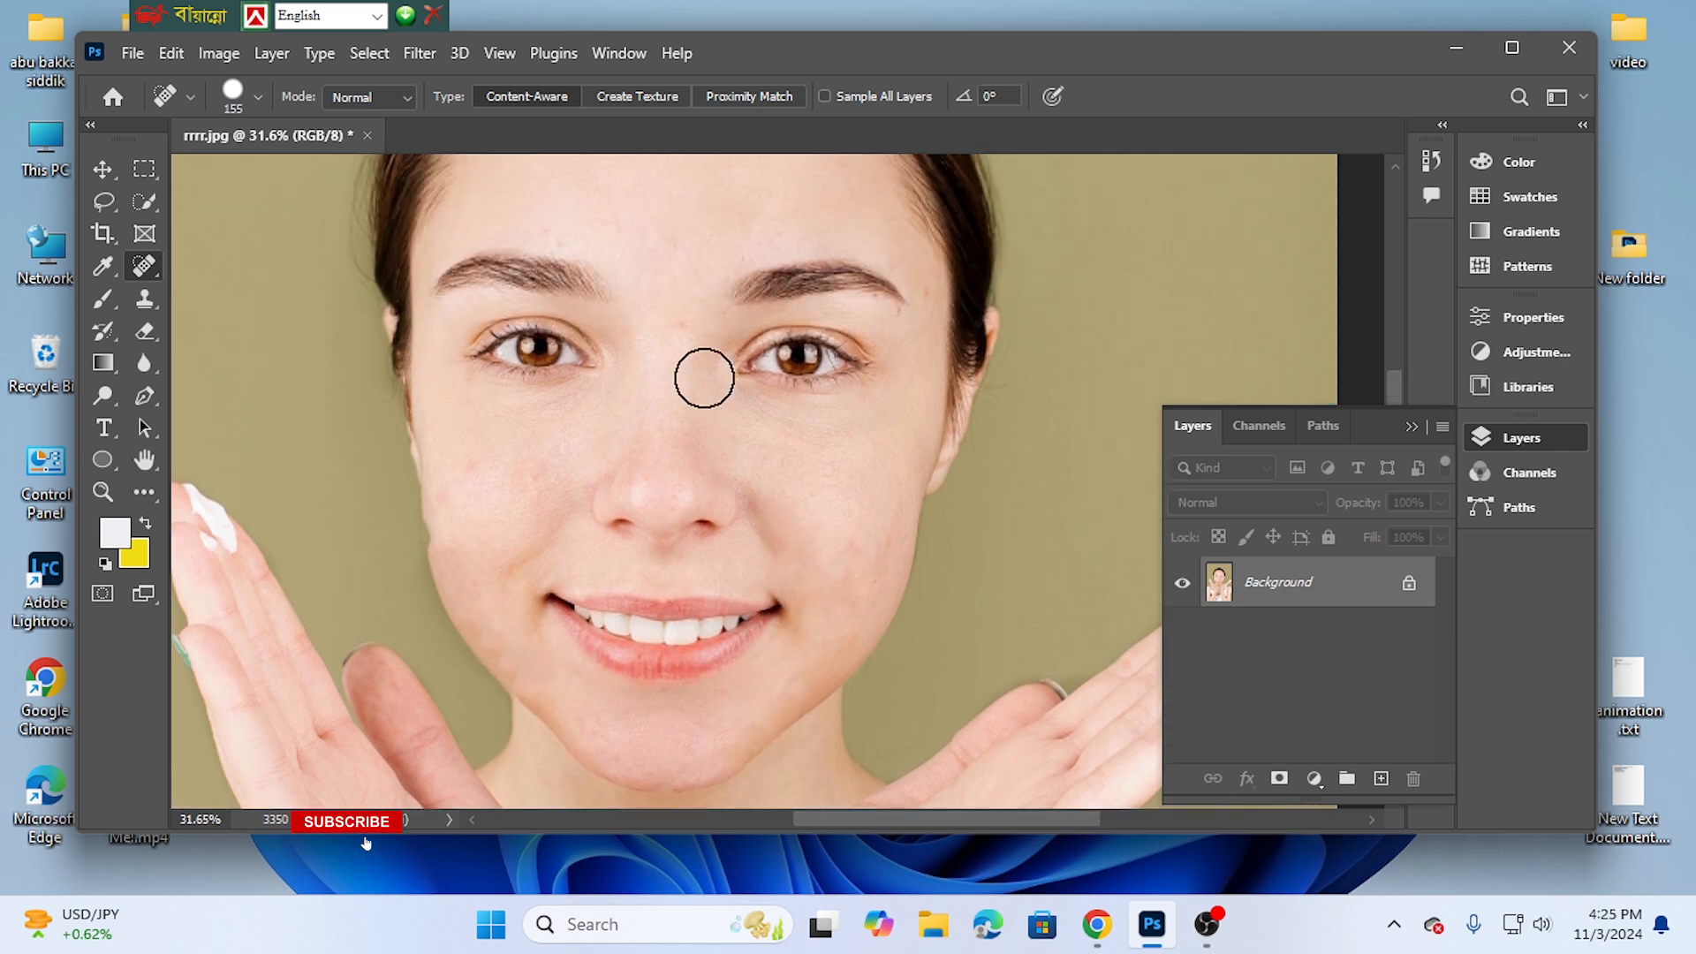
drag(691, 335, 686, 321)
drag(788, 228, 775, 232)
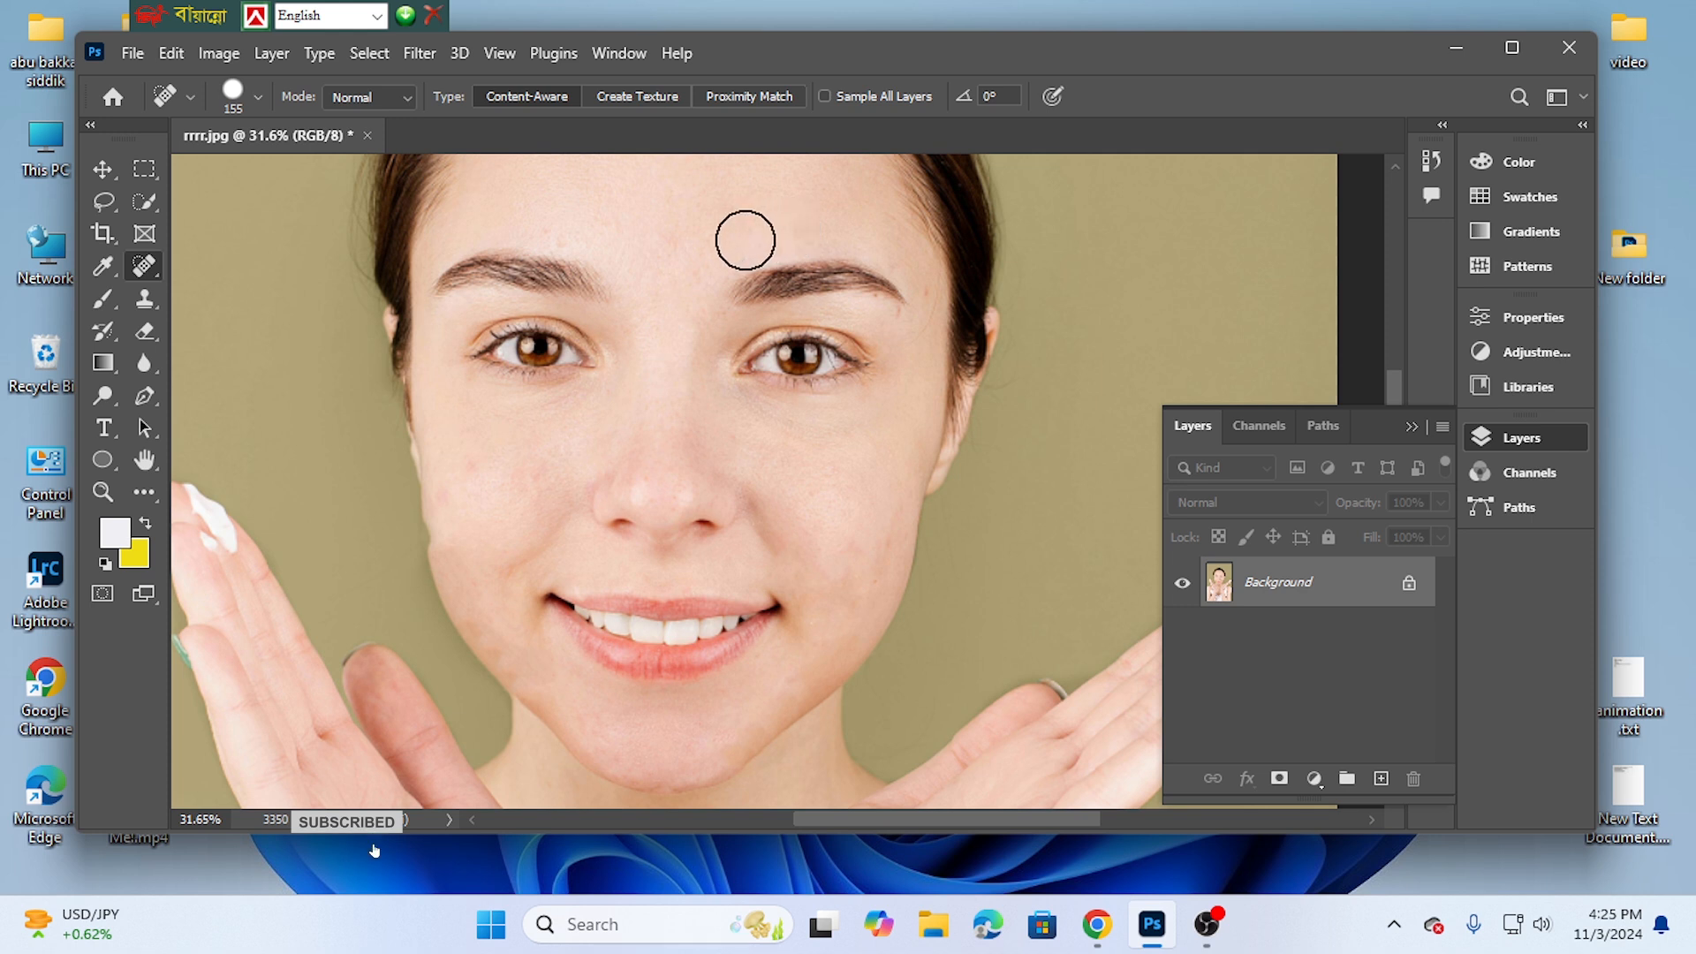
click(742, 239)
click(654, 239)
click(595, 227)
drag(530, 213, 530, 214)
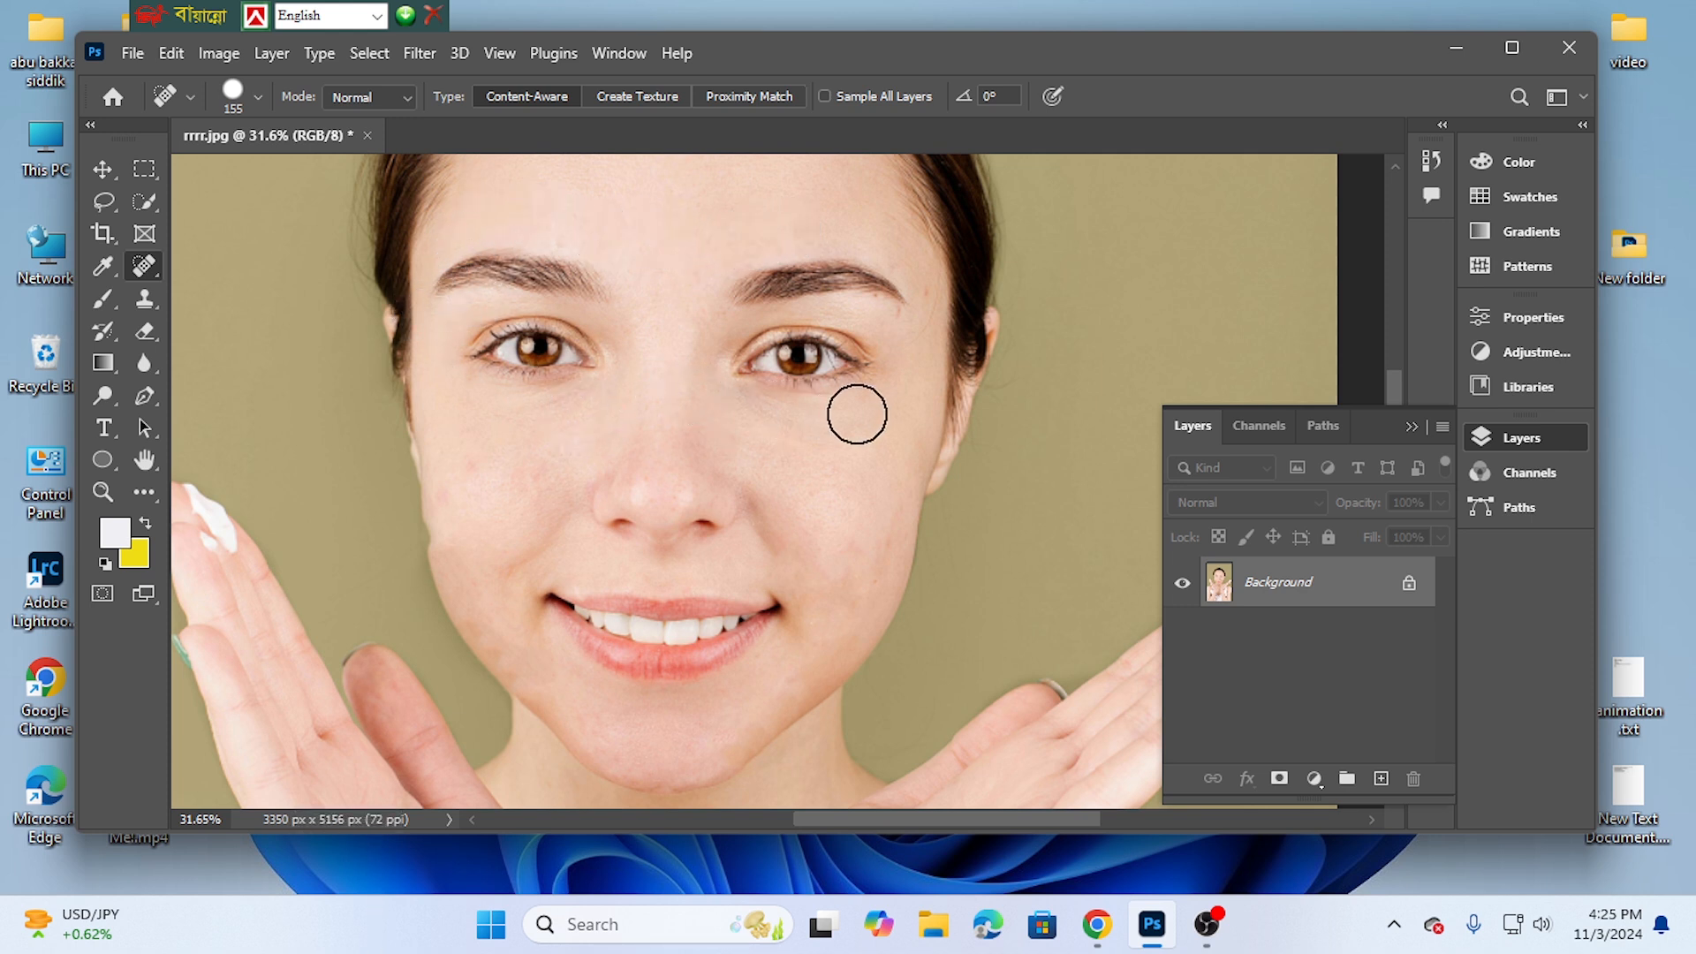
Step: Try the Spot Healing Brush over both eyes, then undo those strokes
scroll(831, 420, up, 2)
click(797, 397)
drag(802, 397, 802, 397)
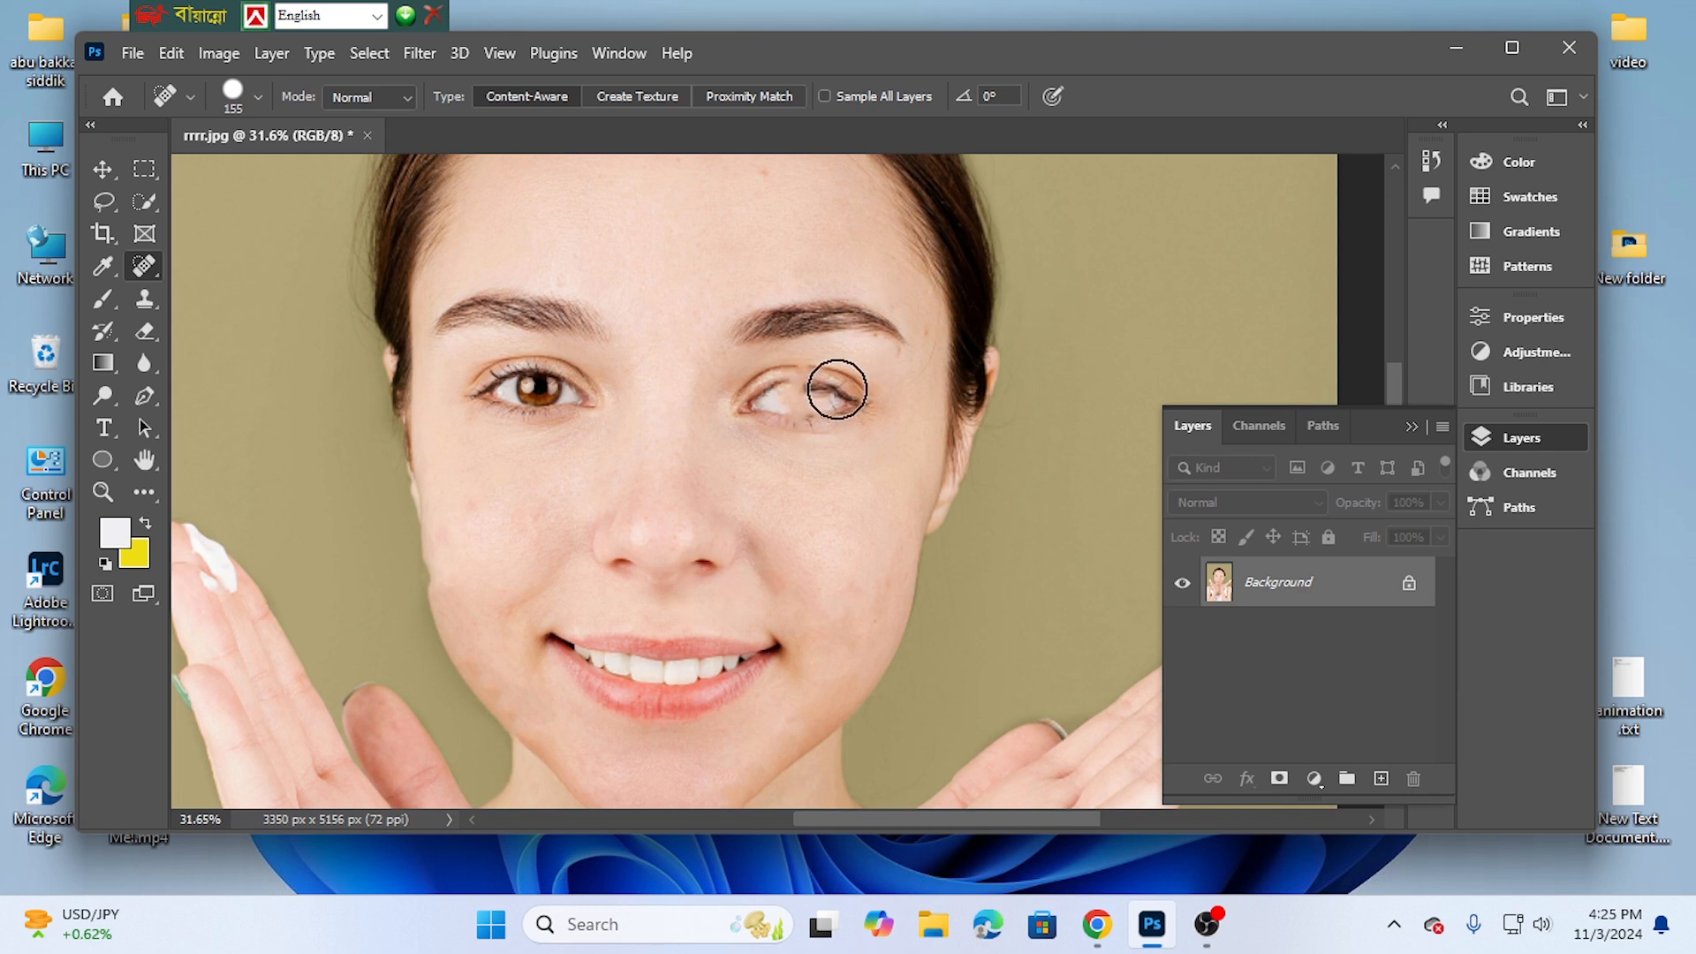
drag(521, 389, 522, 387)
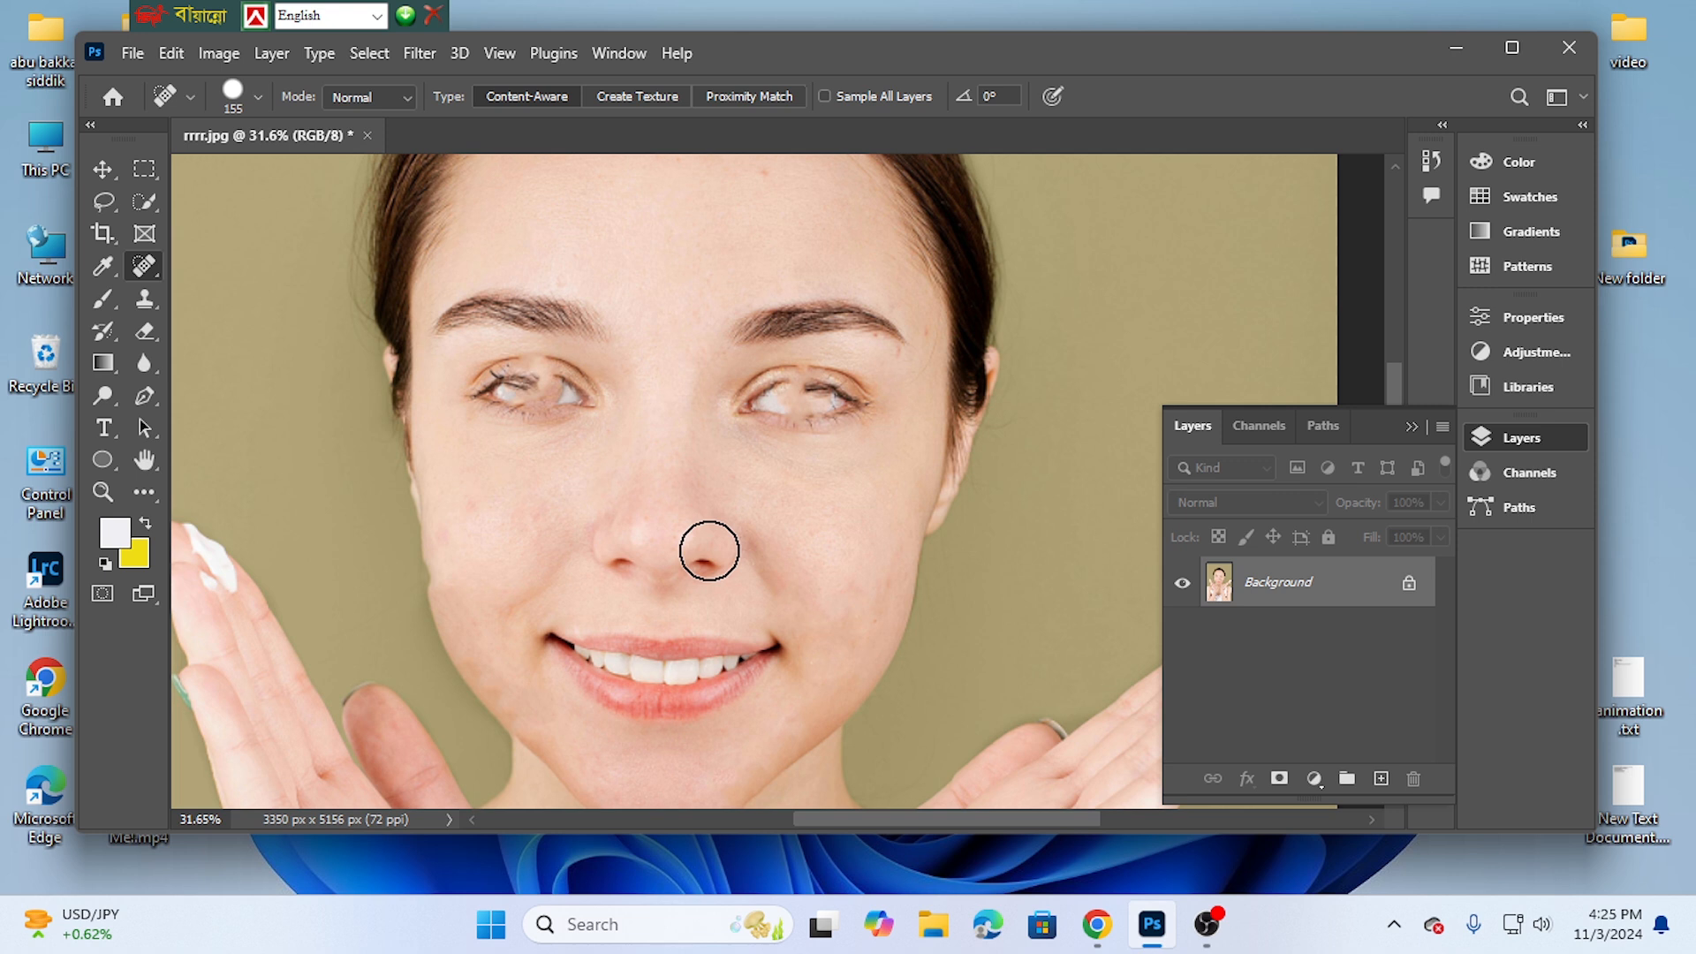
key(ctrl+z)
key(ctrl+z)
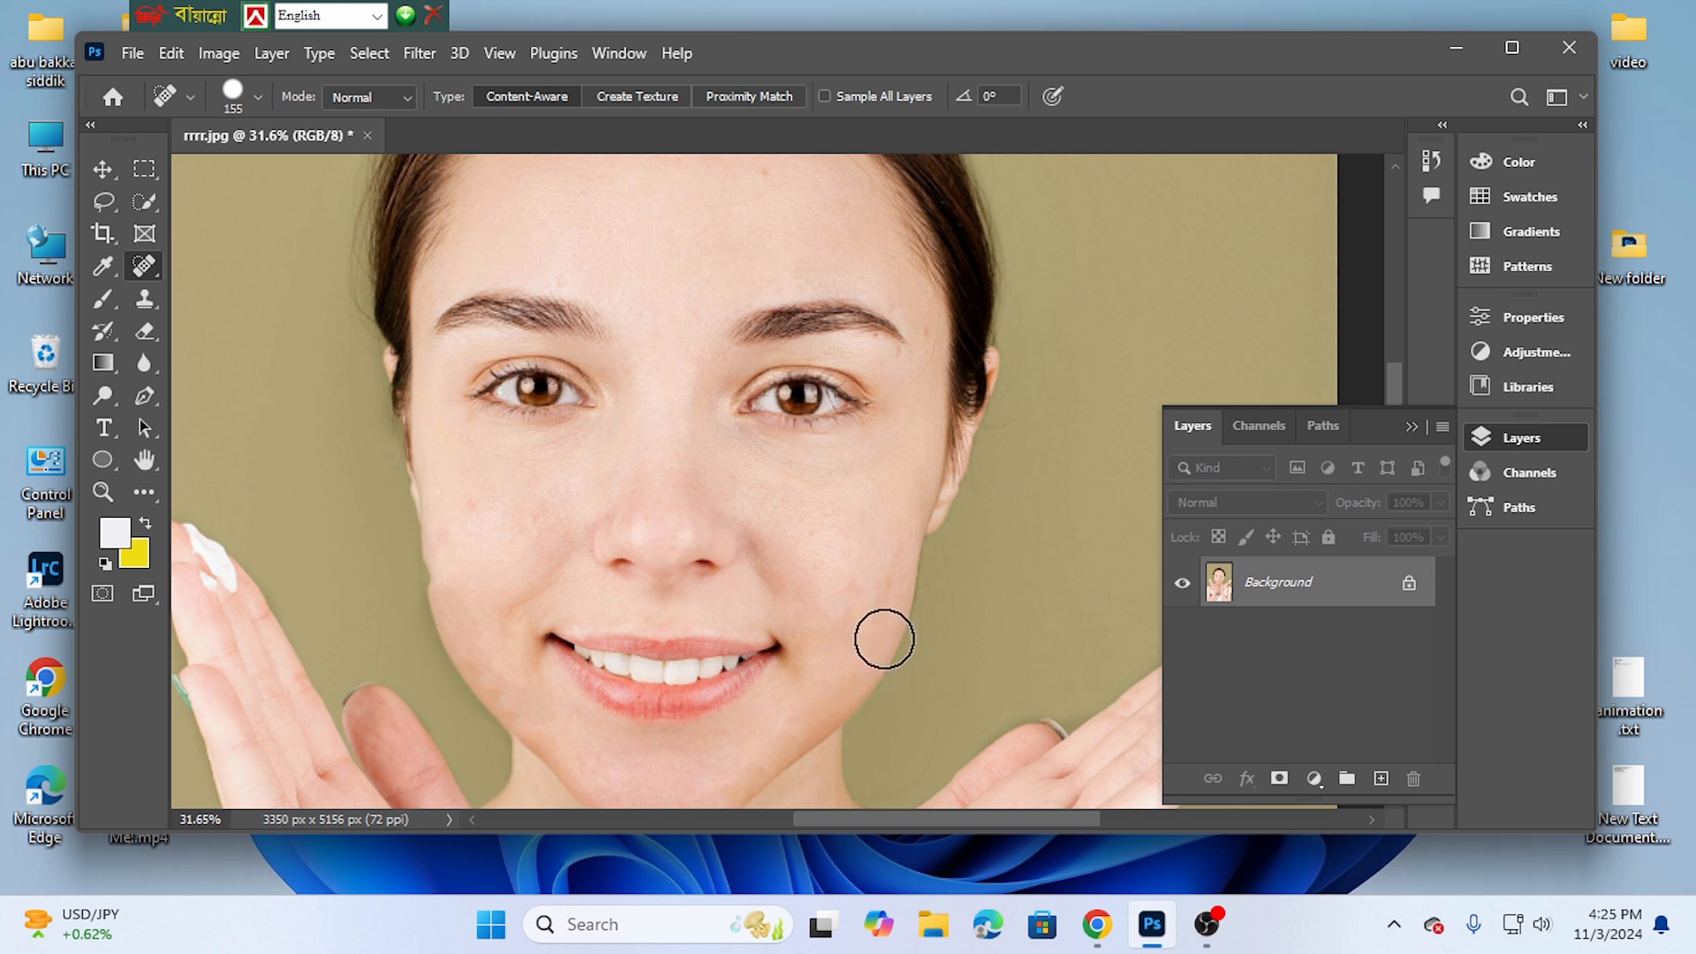
Step: Heal the spot near the outer edge of the cheek at the image's right side
drag(883, 624, 885, 620)
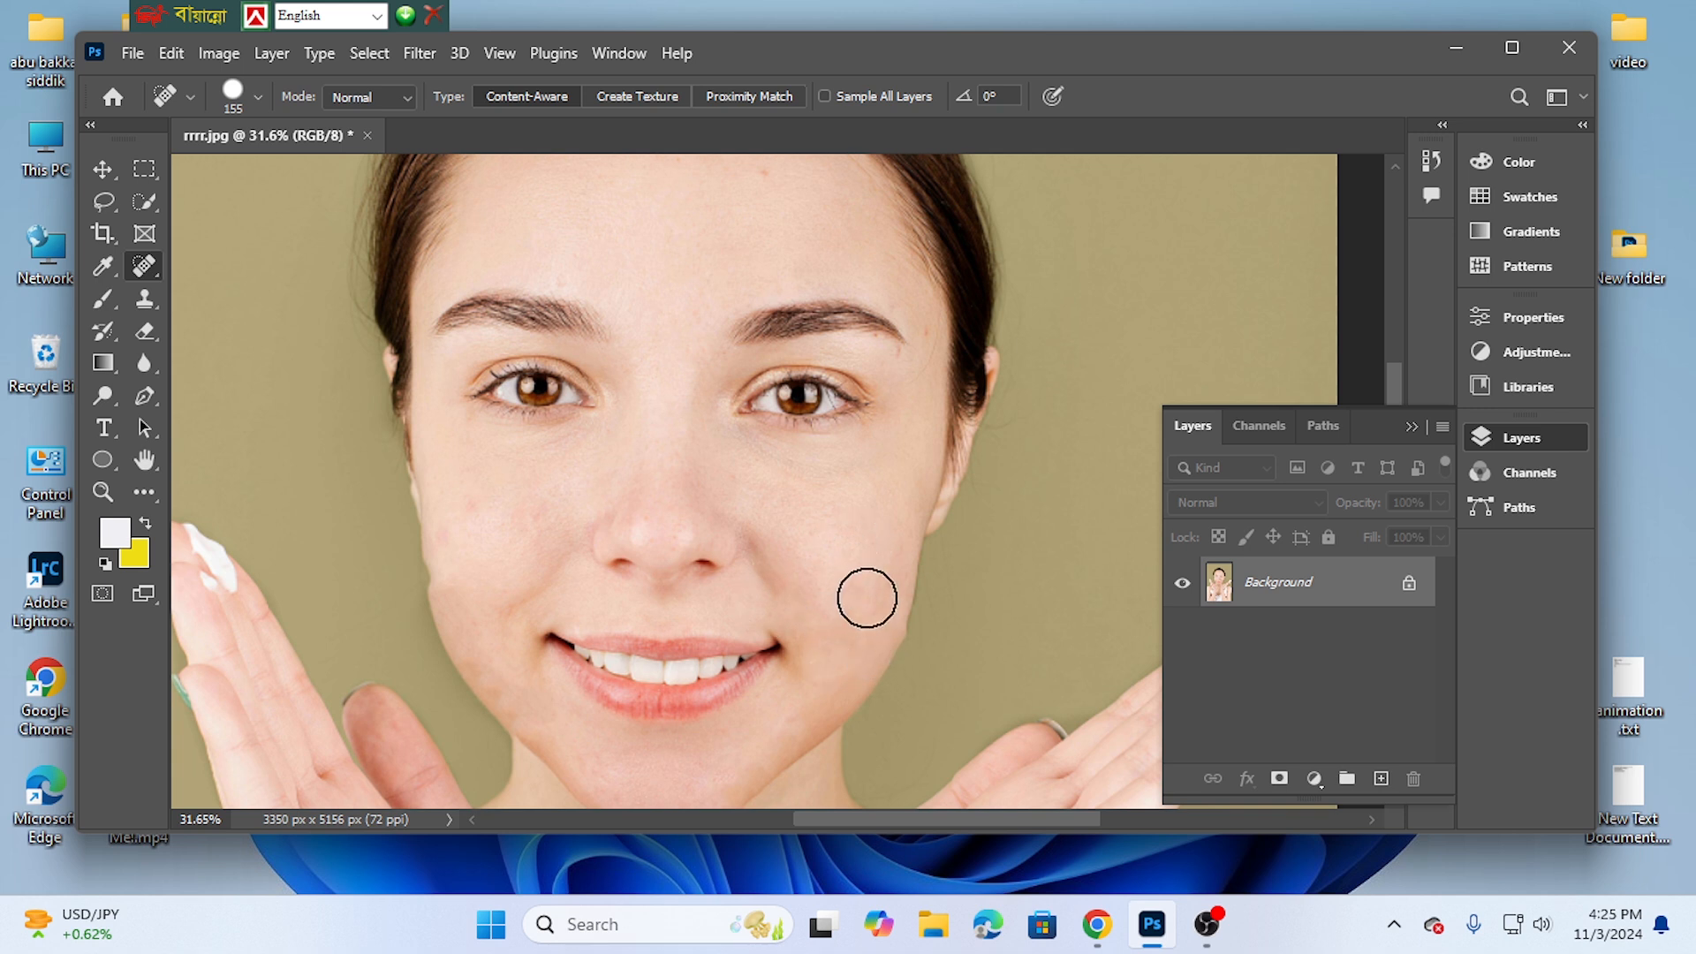
scroll(823, 553, up, 3)
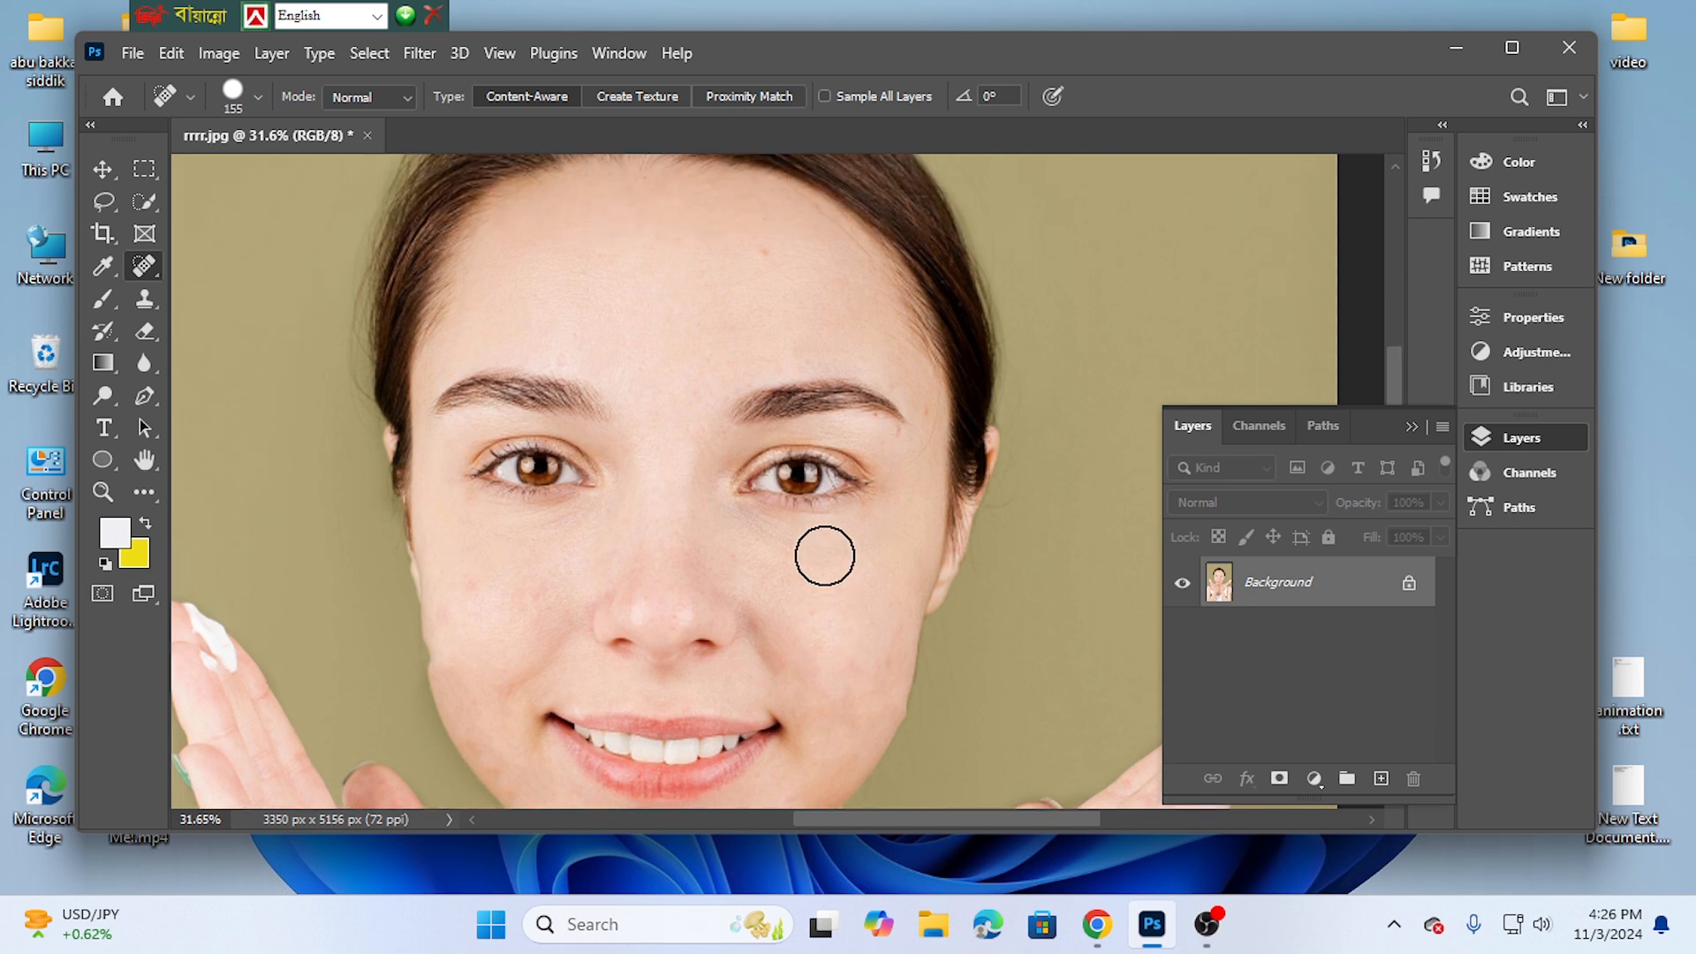
scroll(824, 556, up, 3)
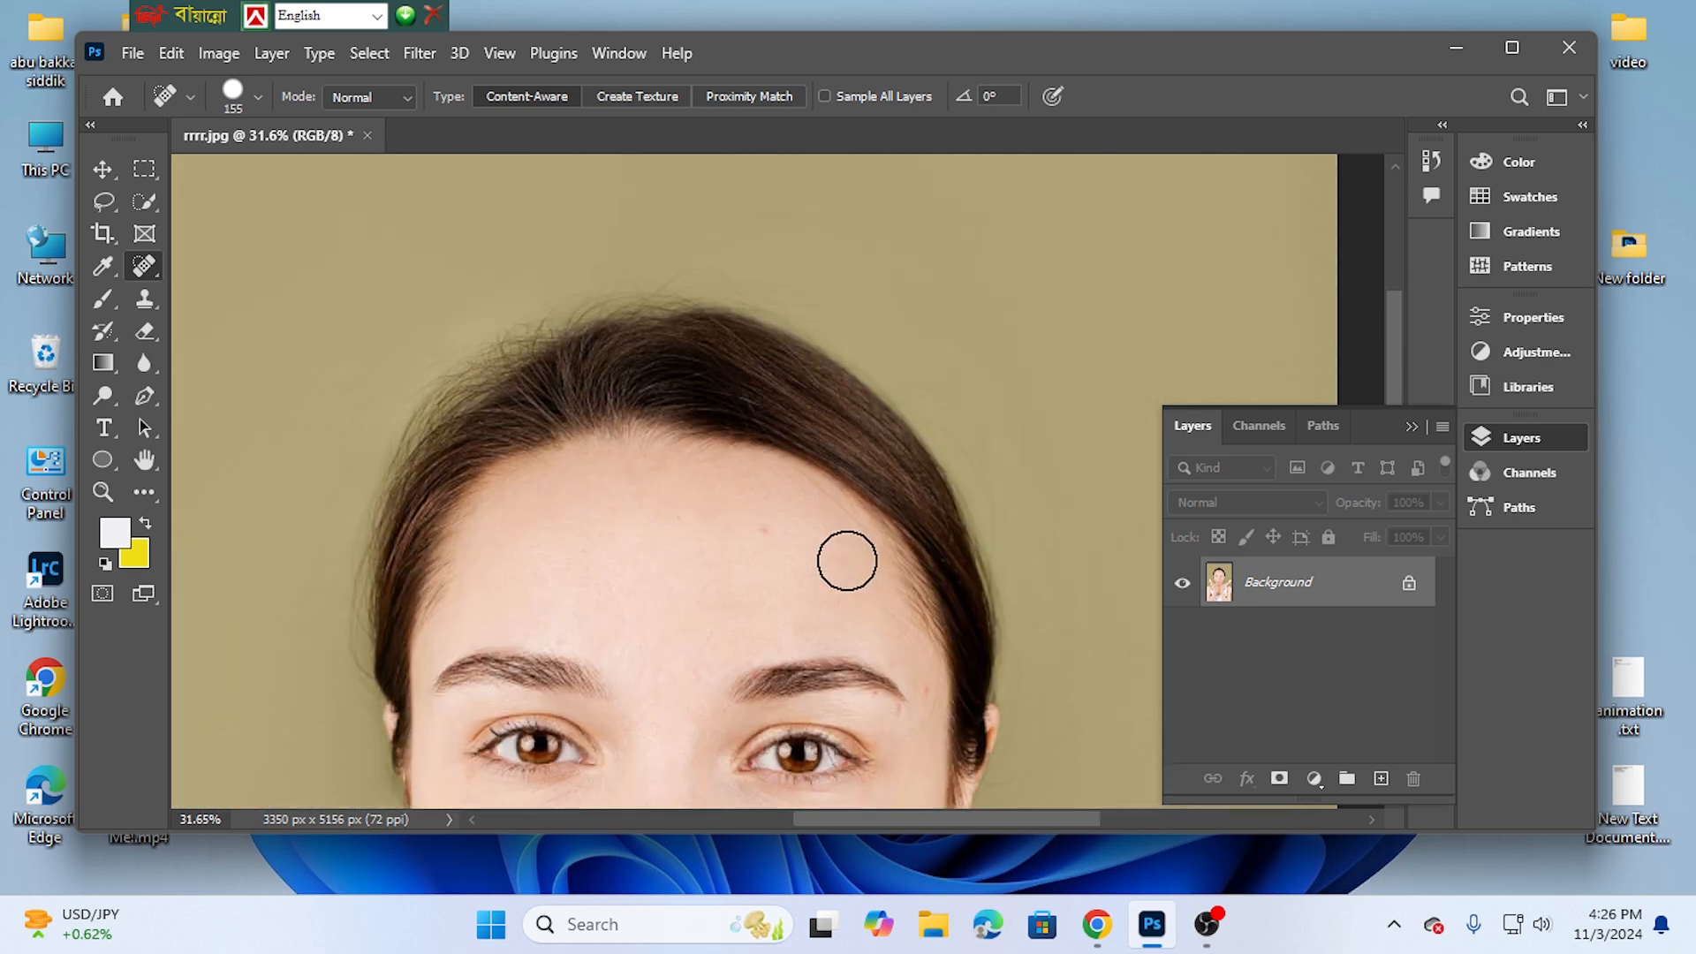
Step: Close rrrr.jpg without saving the changes and reopen the original from the recent files
click(365, 133)
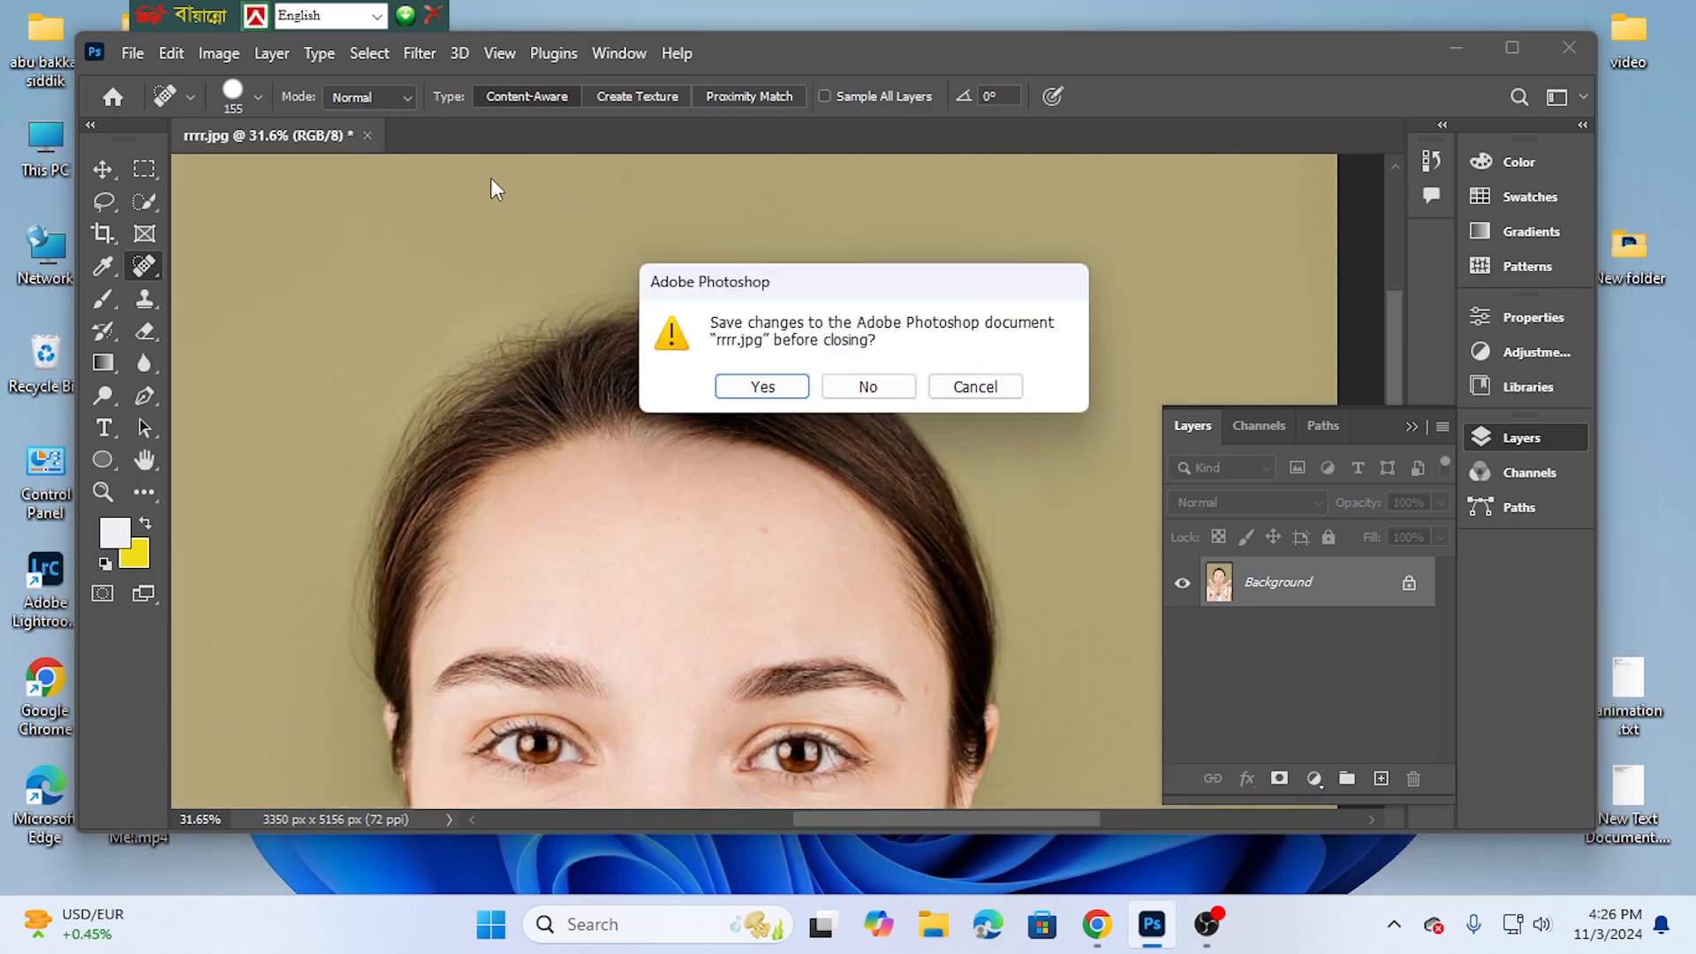
click(868, 388)
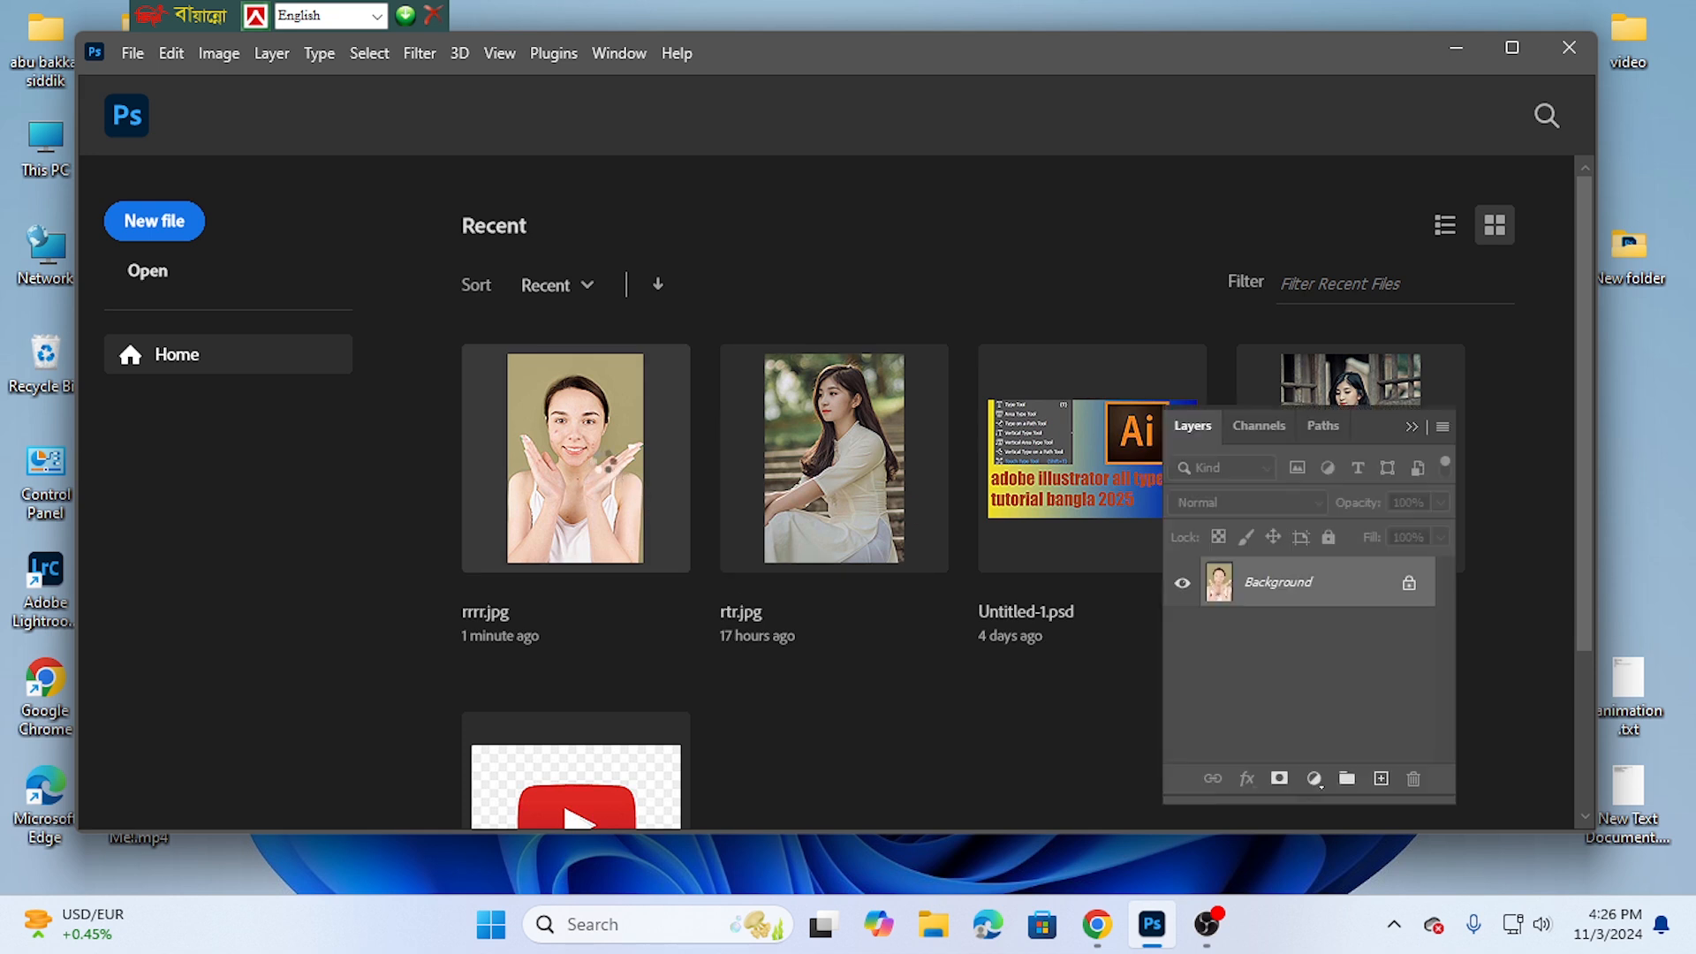
click(603, 461)
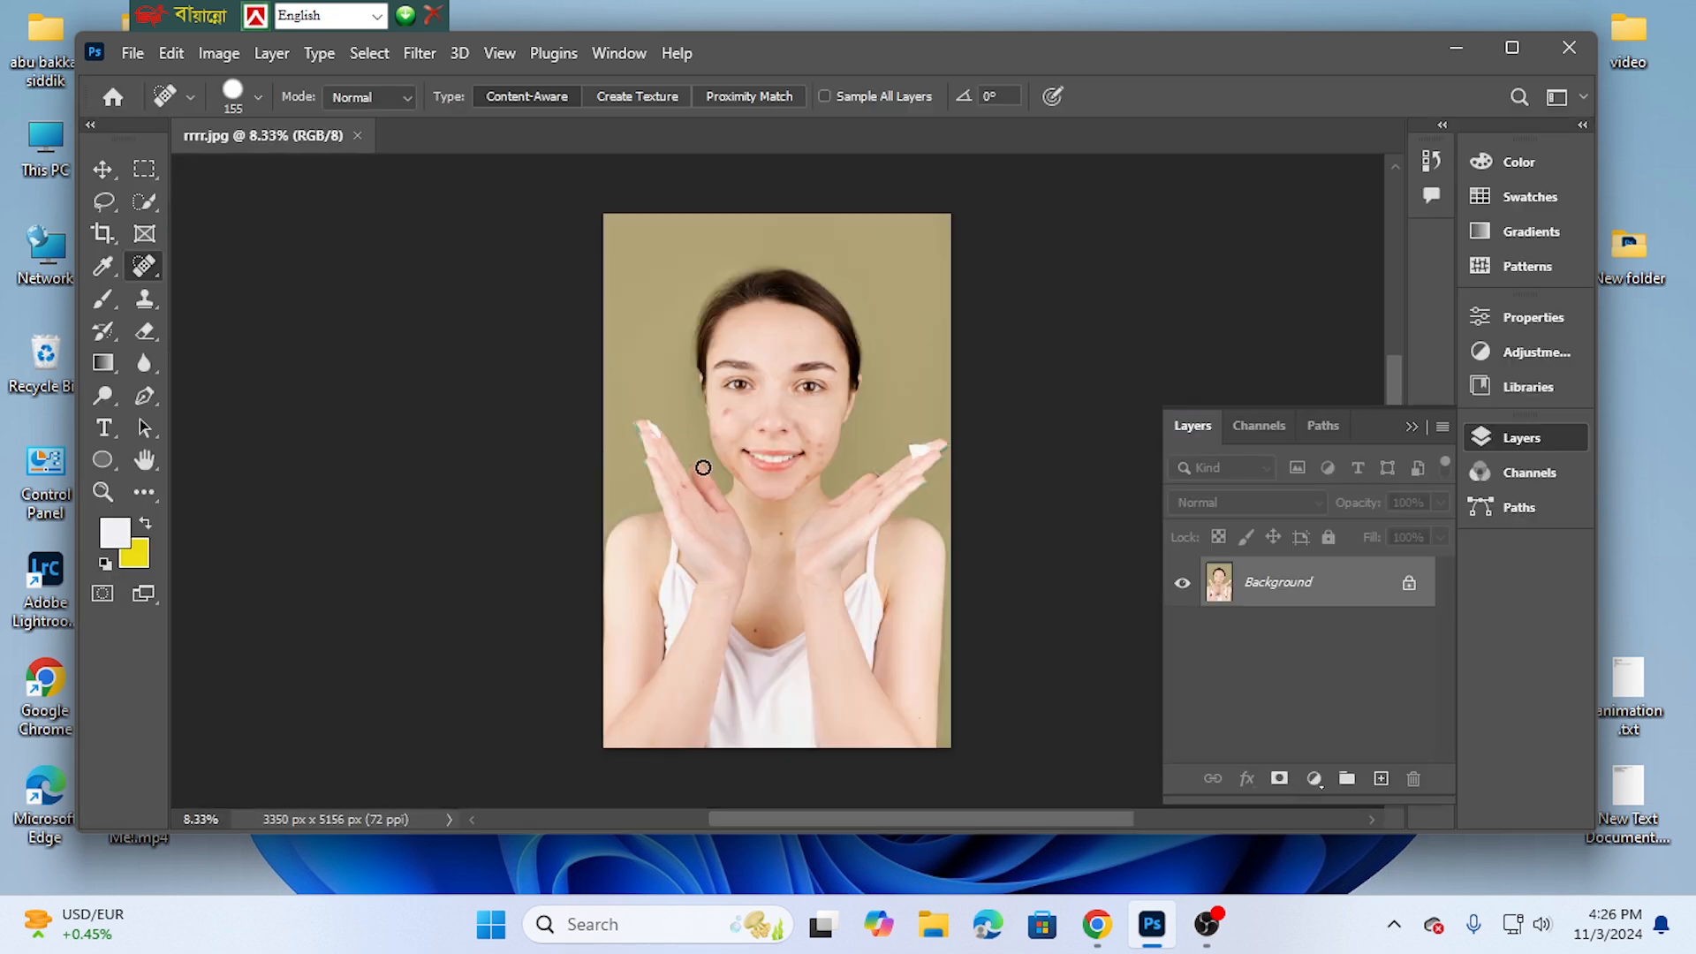
Step: Duplicate the Background layer and set the copy's blend mode to Vivid Light
scroll(708, 467, up, 5)
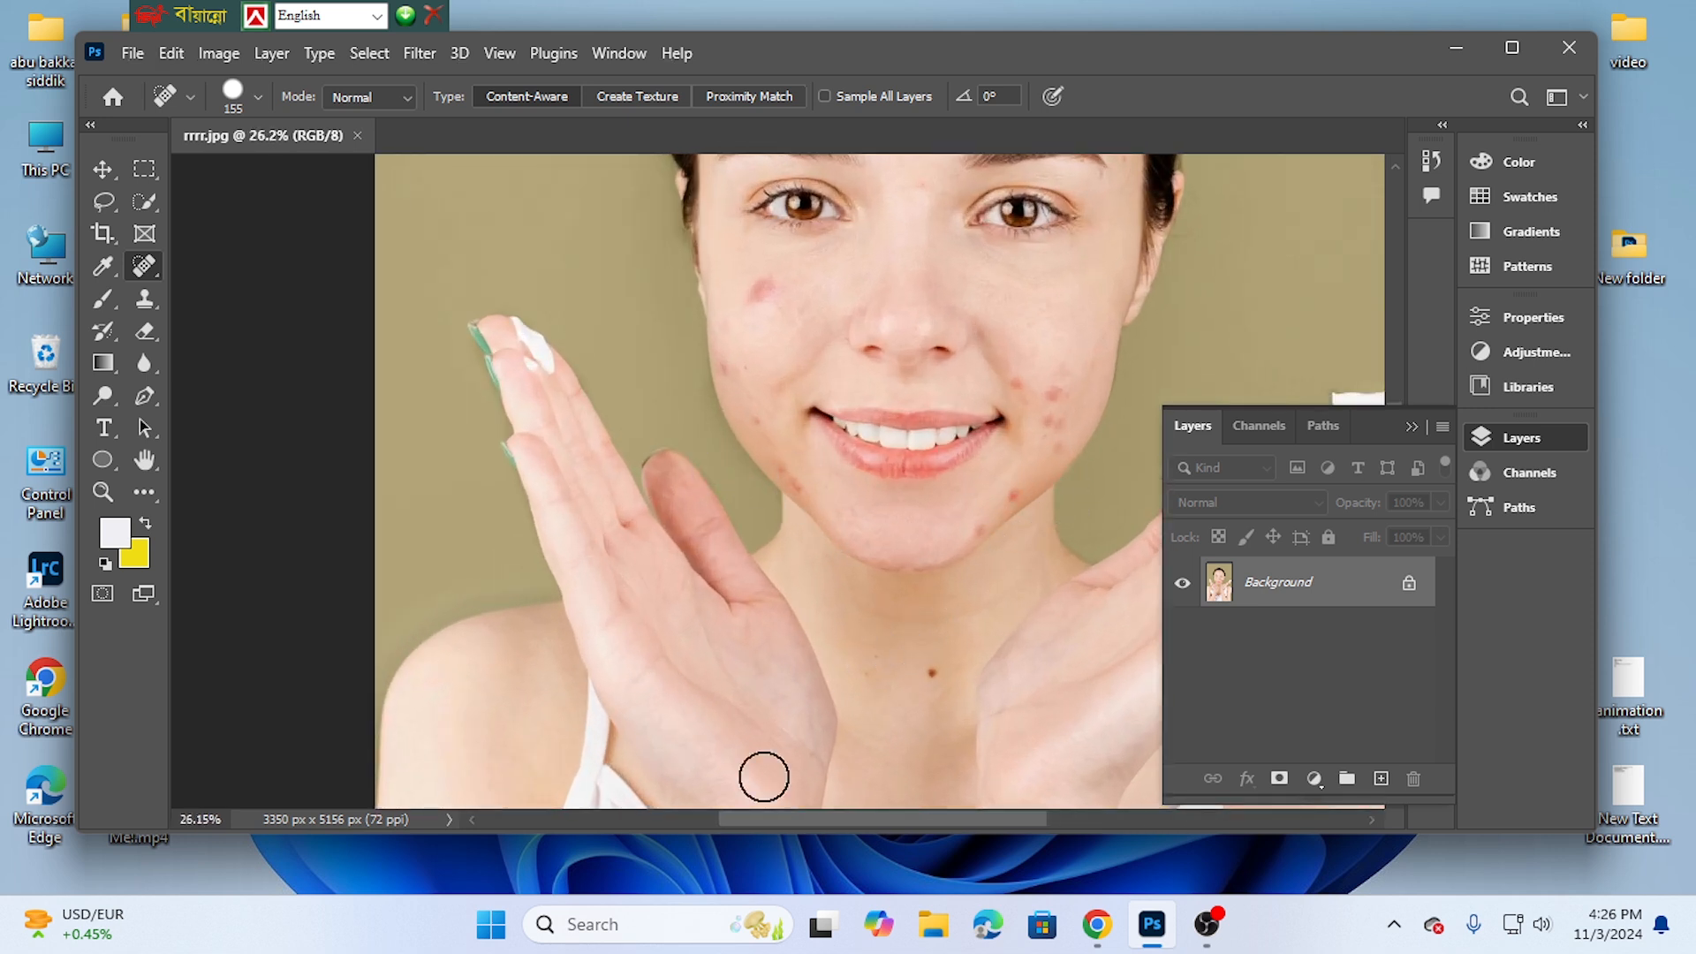
drag(843, 813, 866, 812)
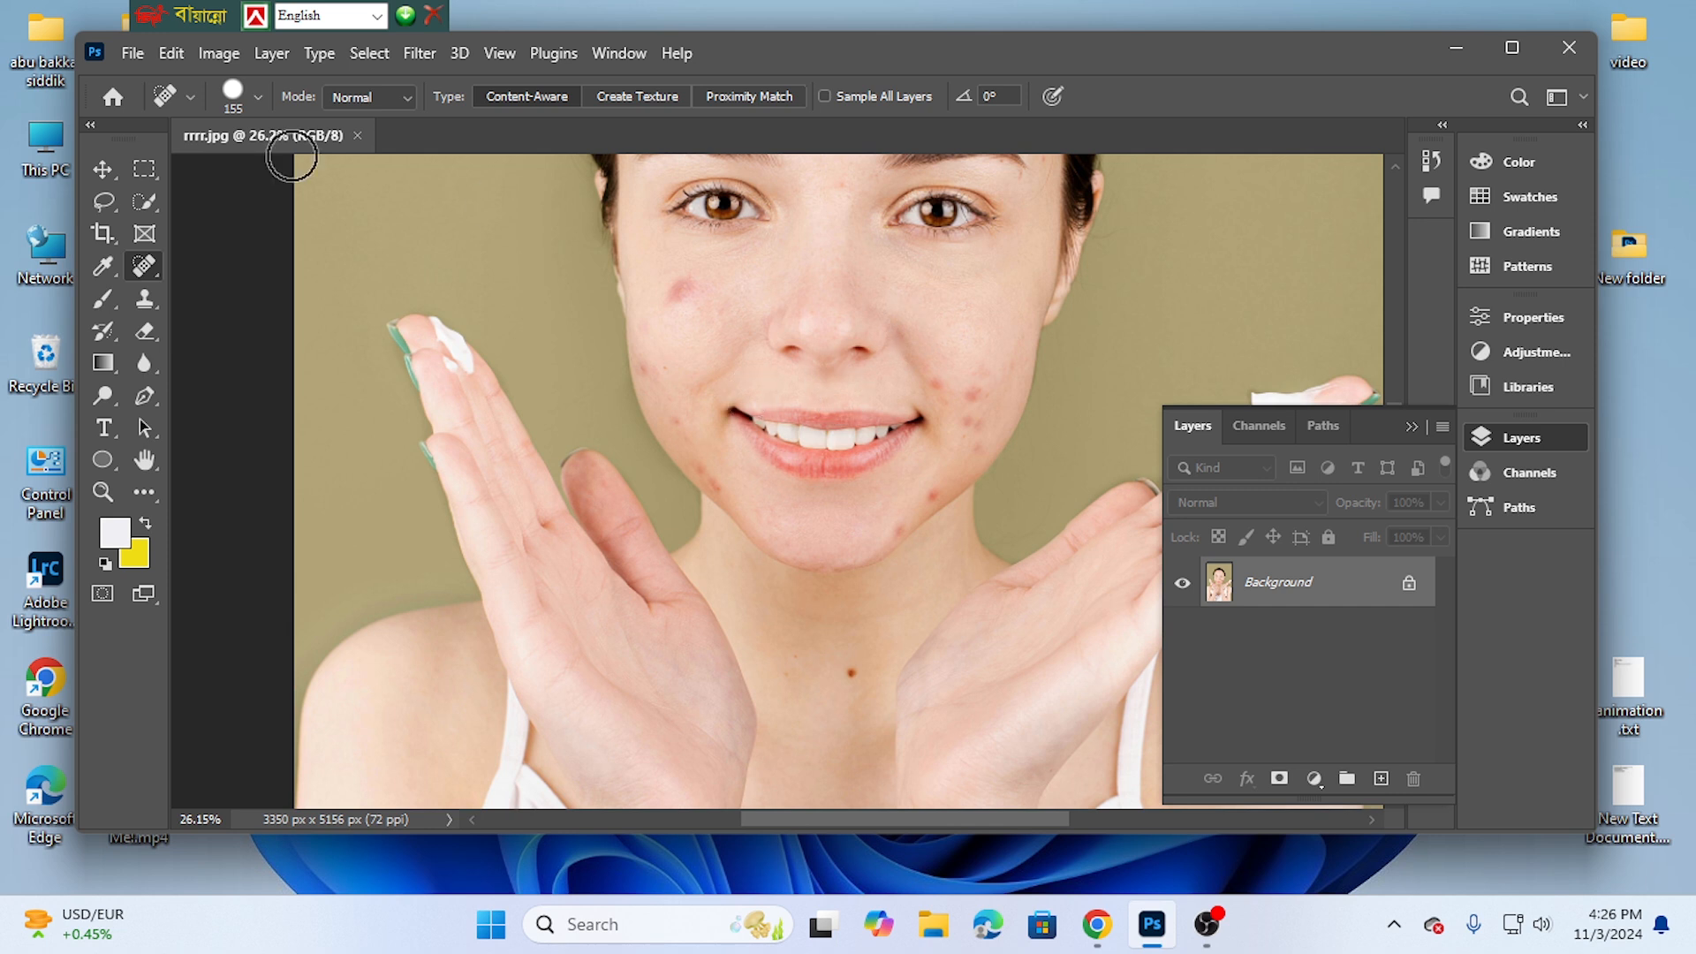
click(101, 170)
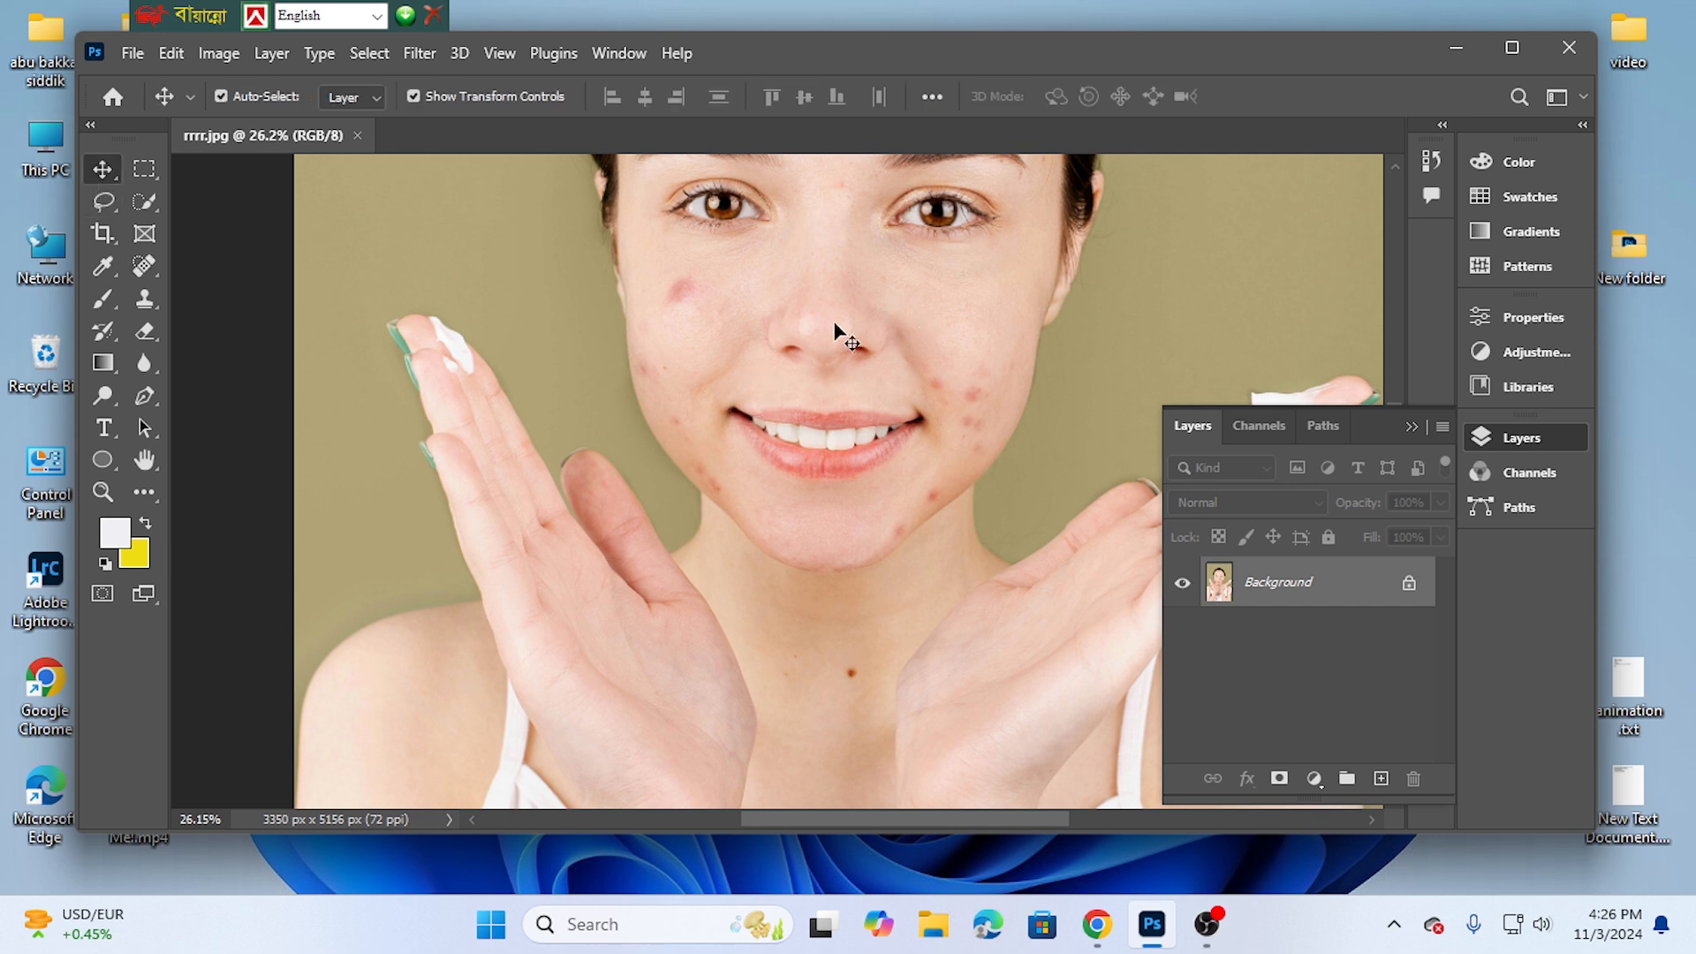
drag(1284, 595, 1383, 779)
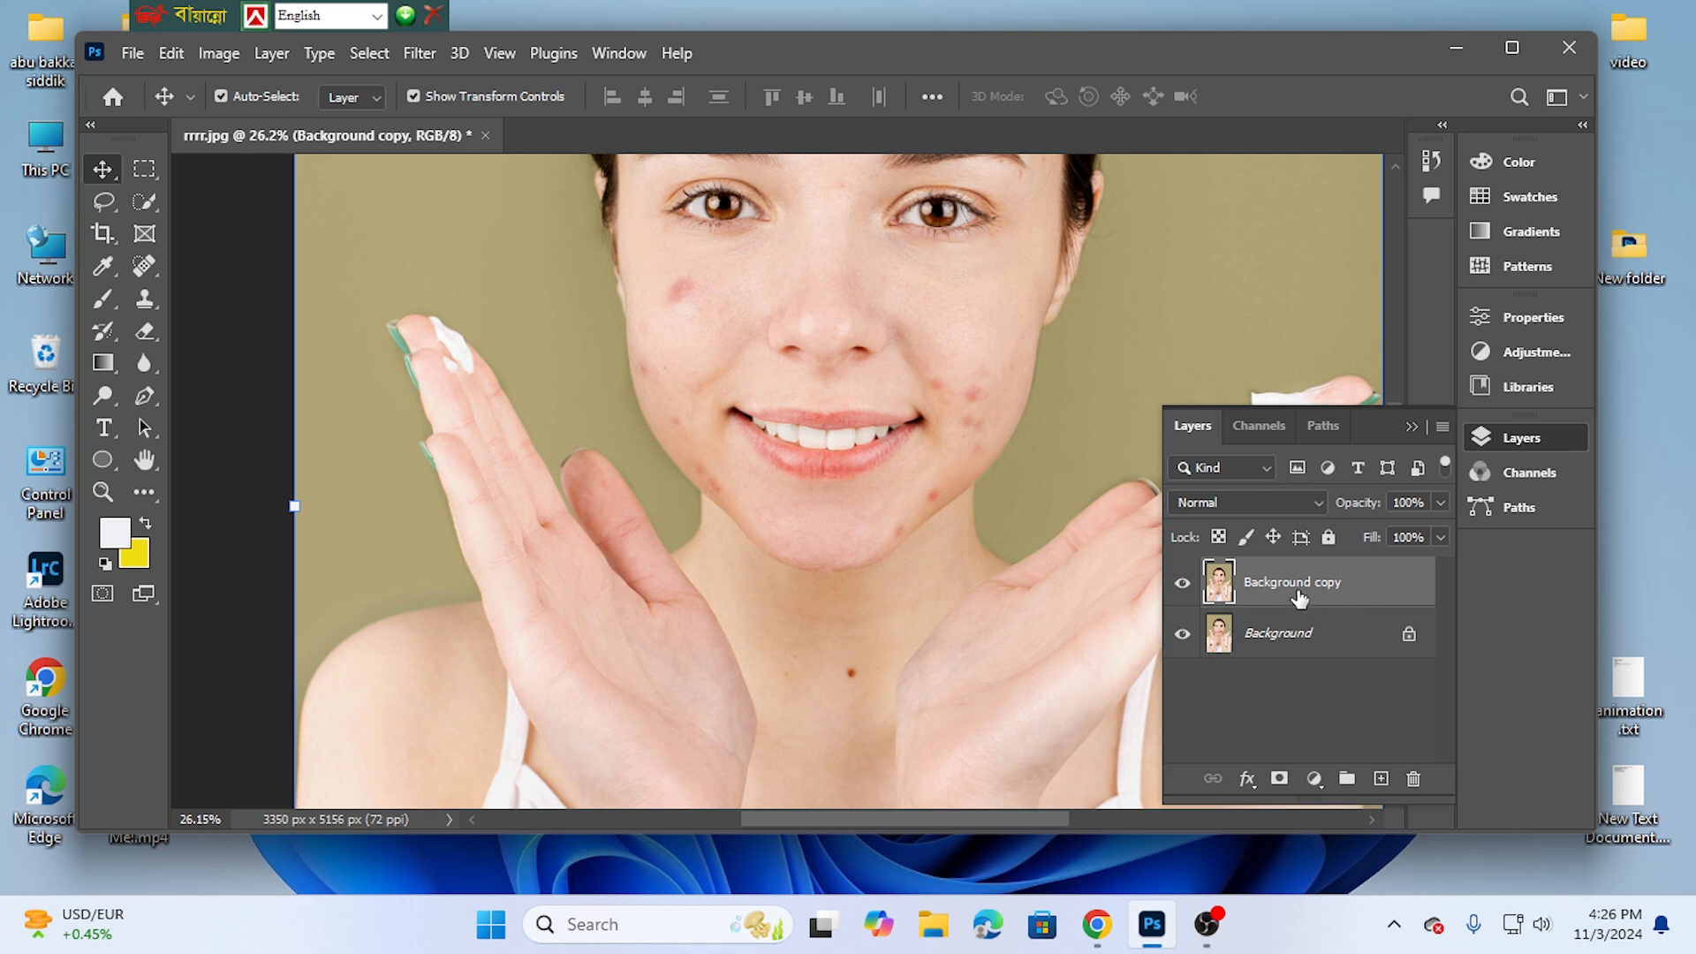
click(1242, 502)
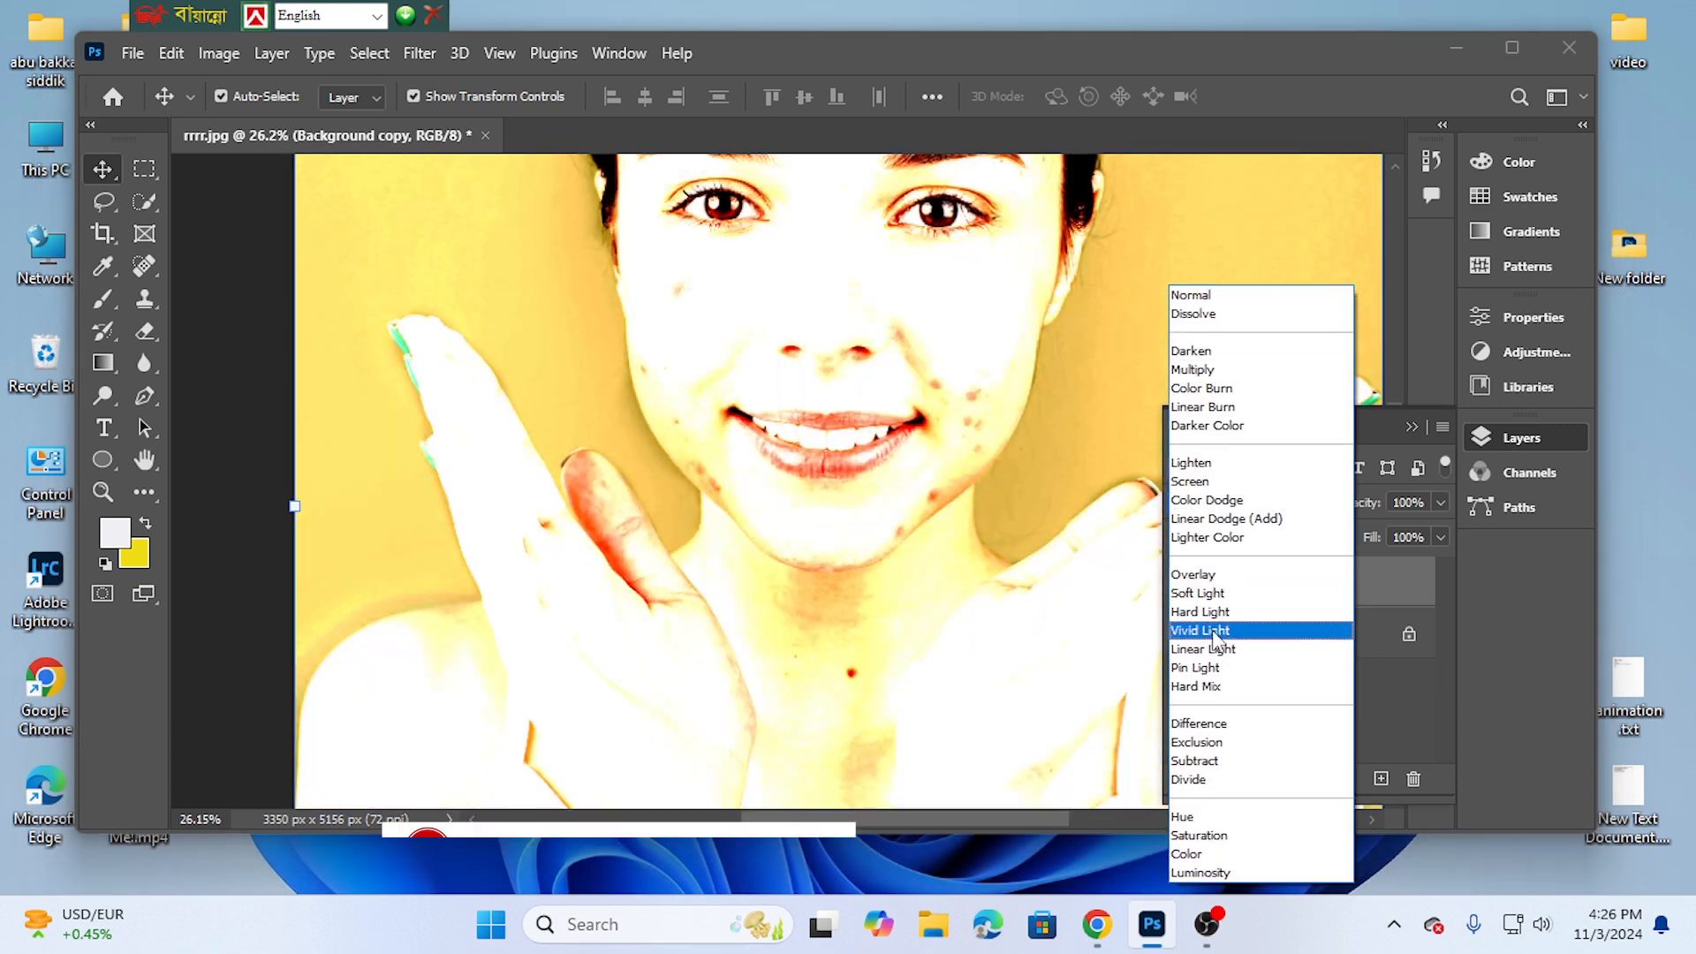
click(1206, 633)
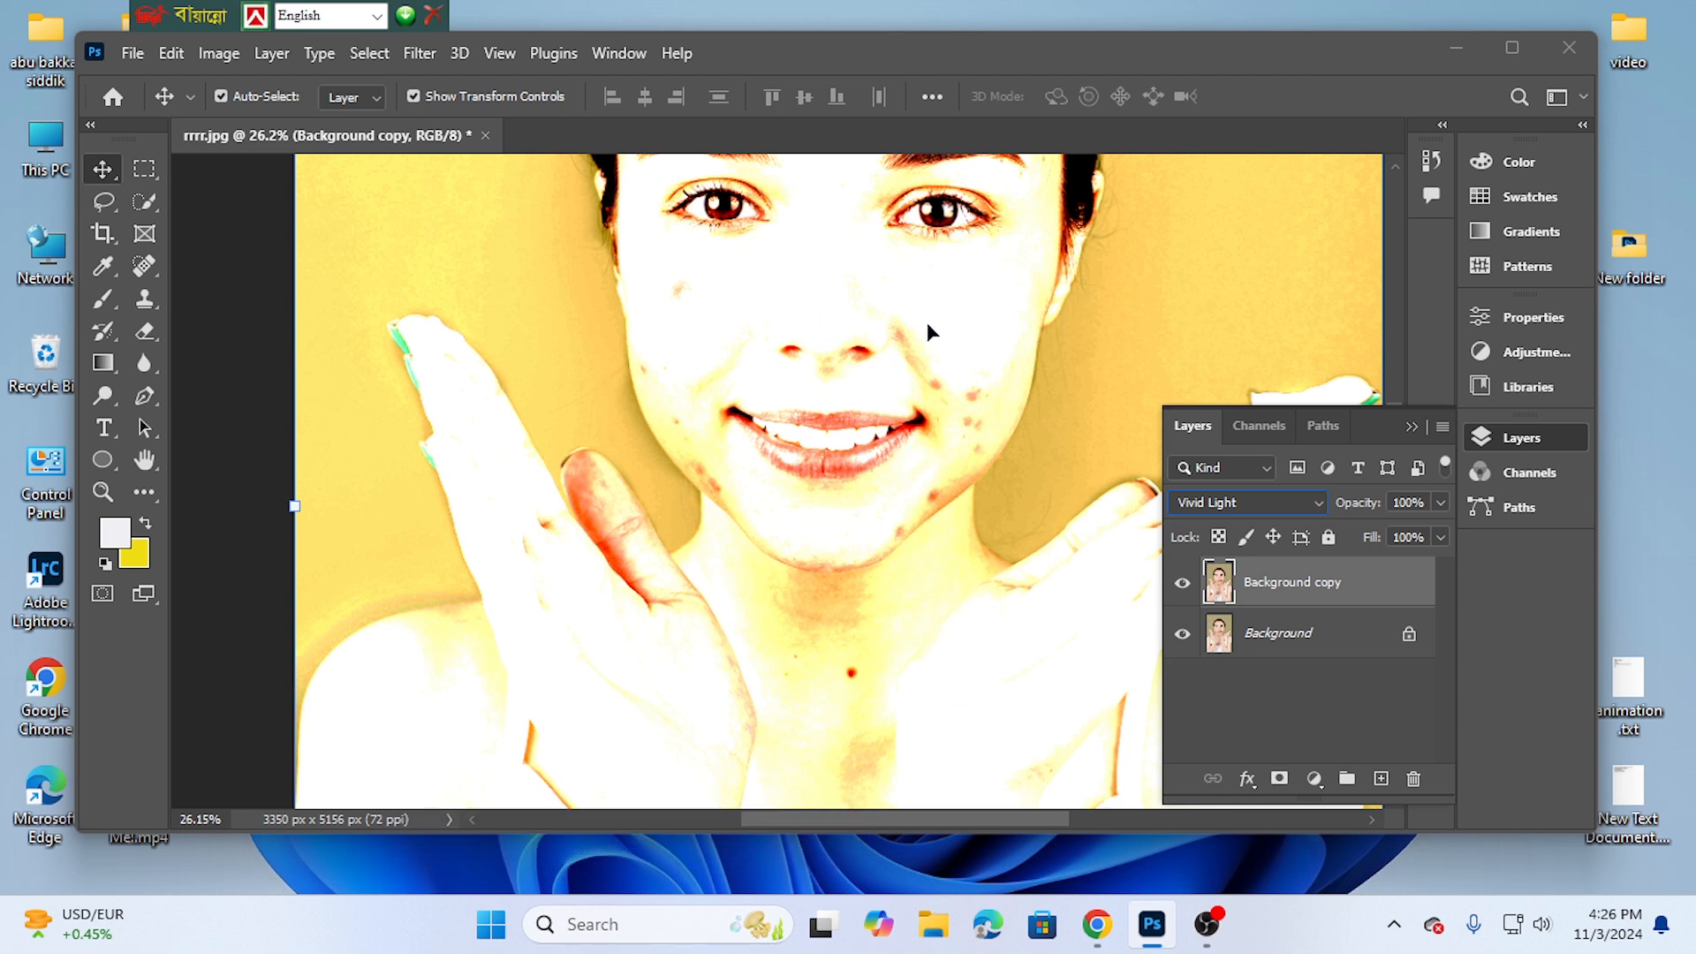
click(422, 55)
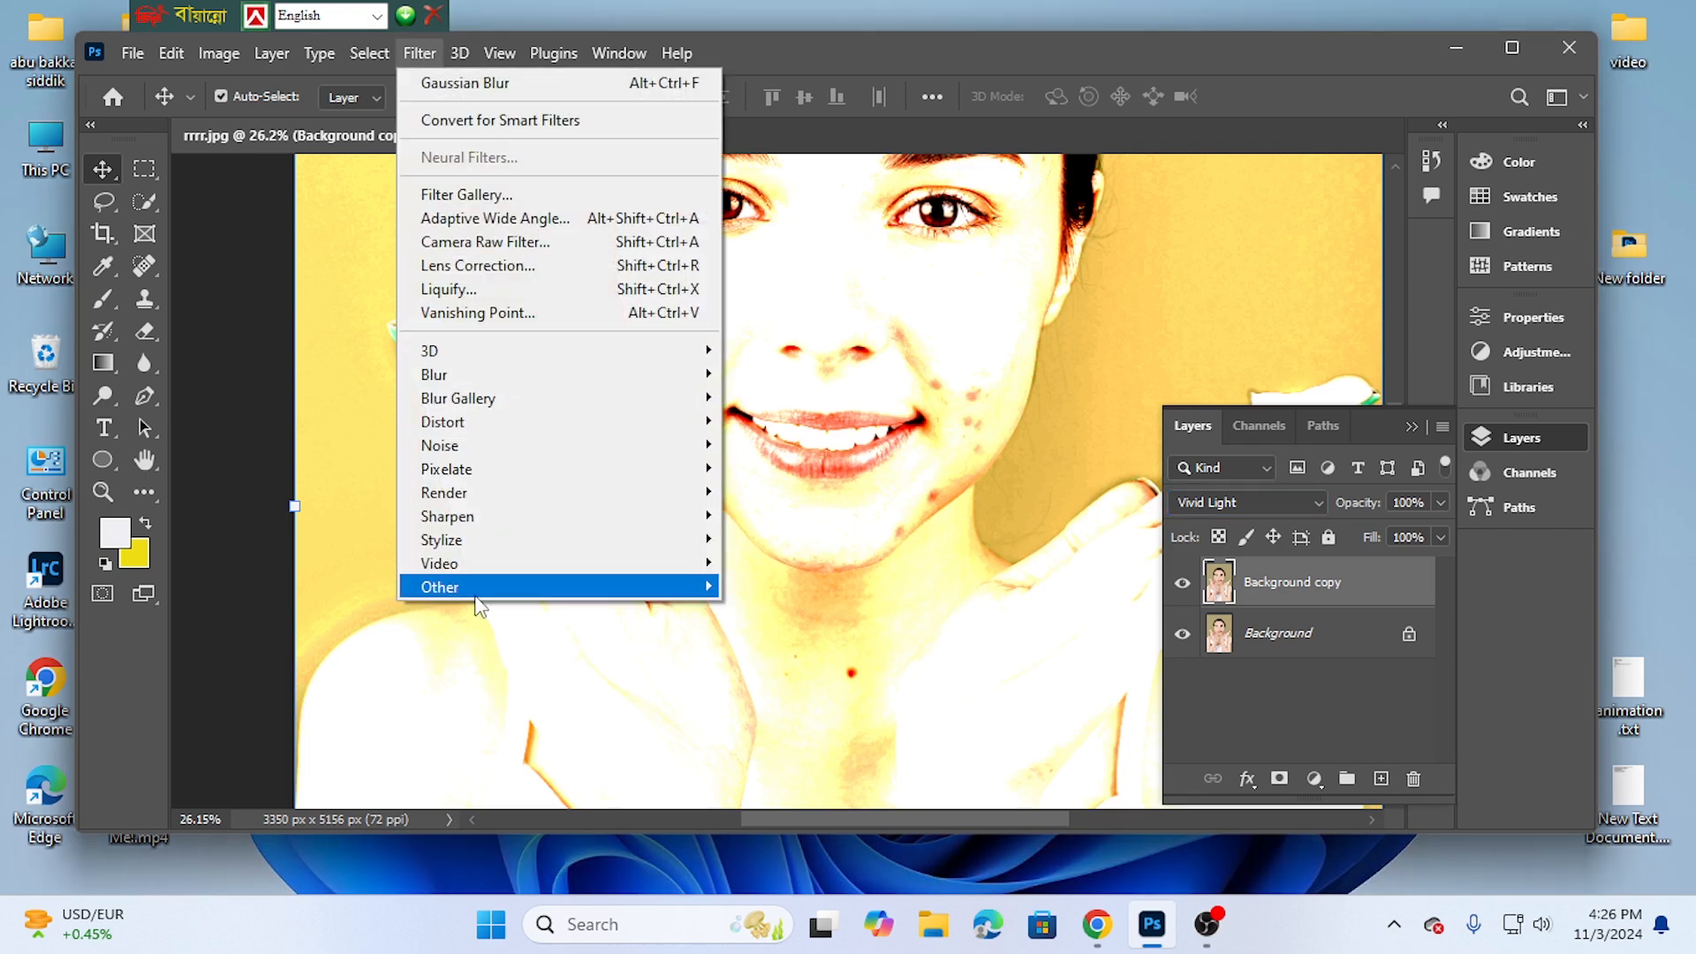
mouse_move(481, 589)
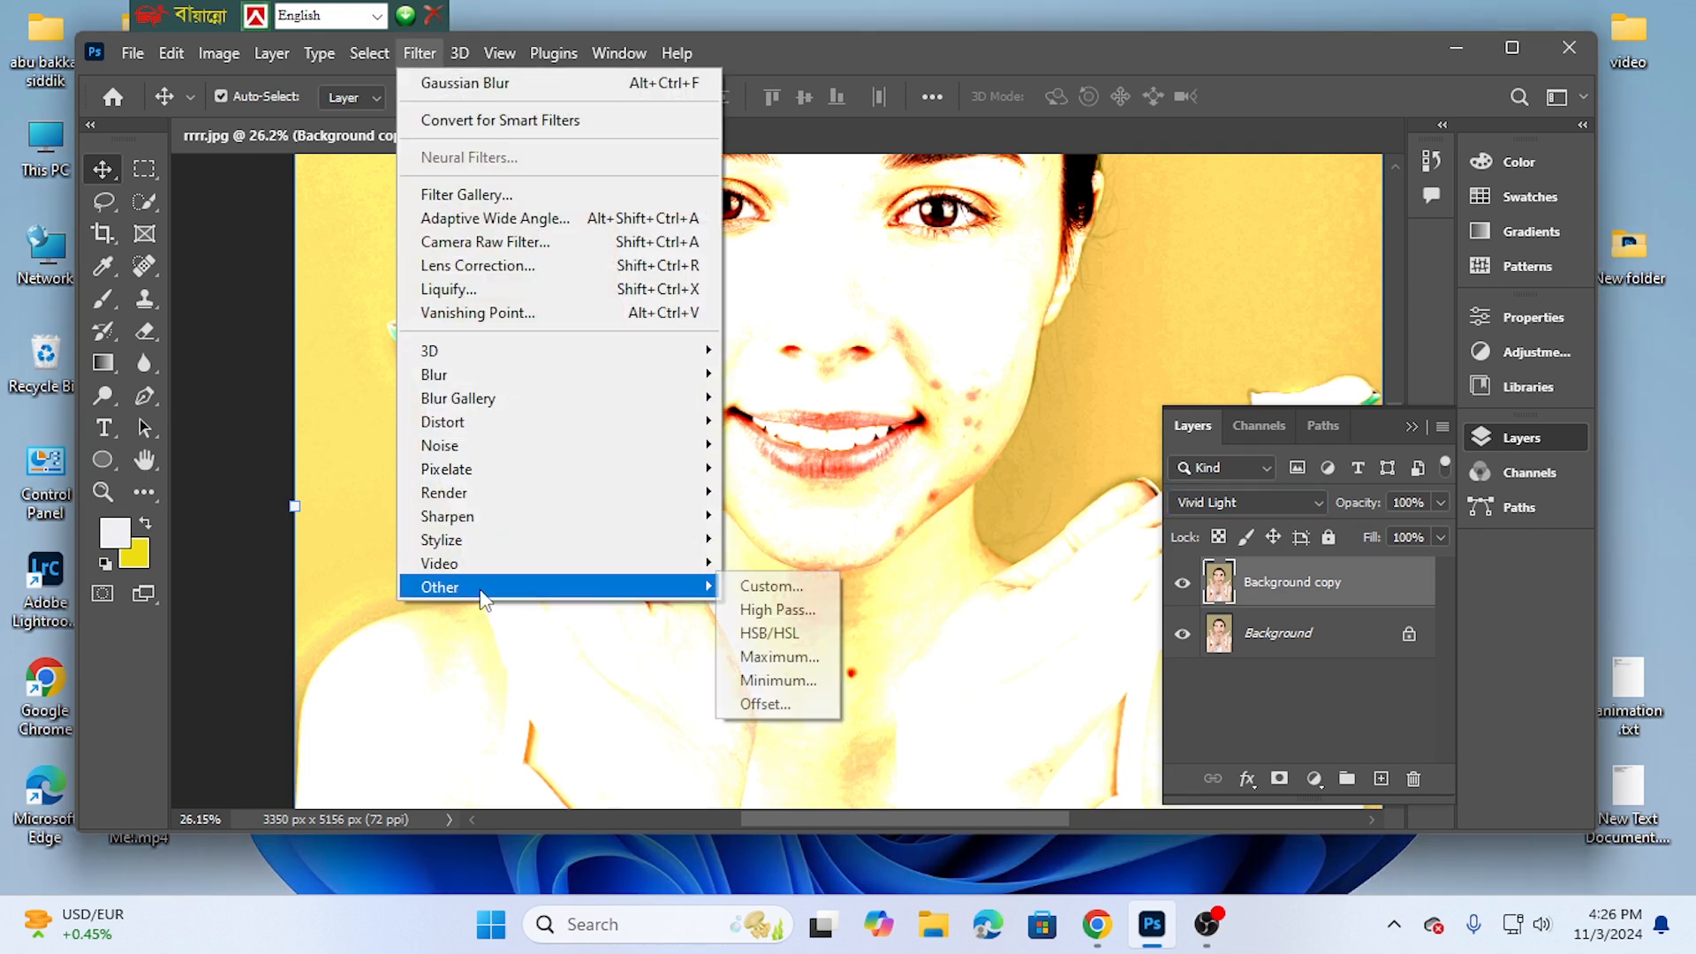
click(785, 615)
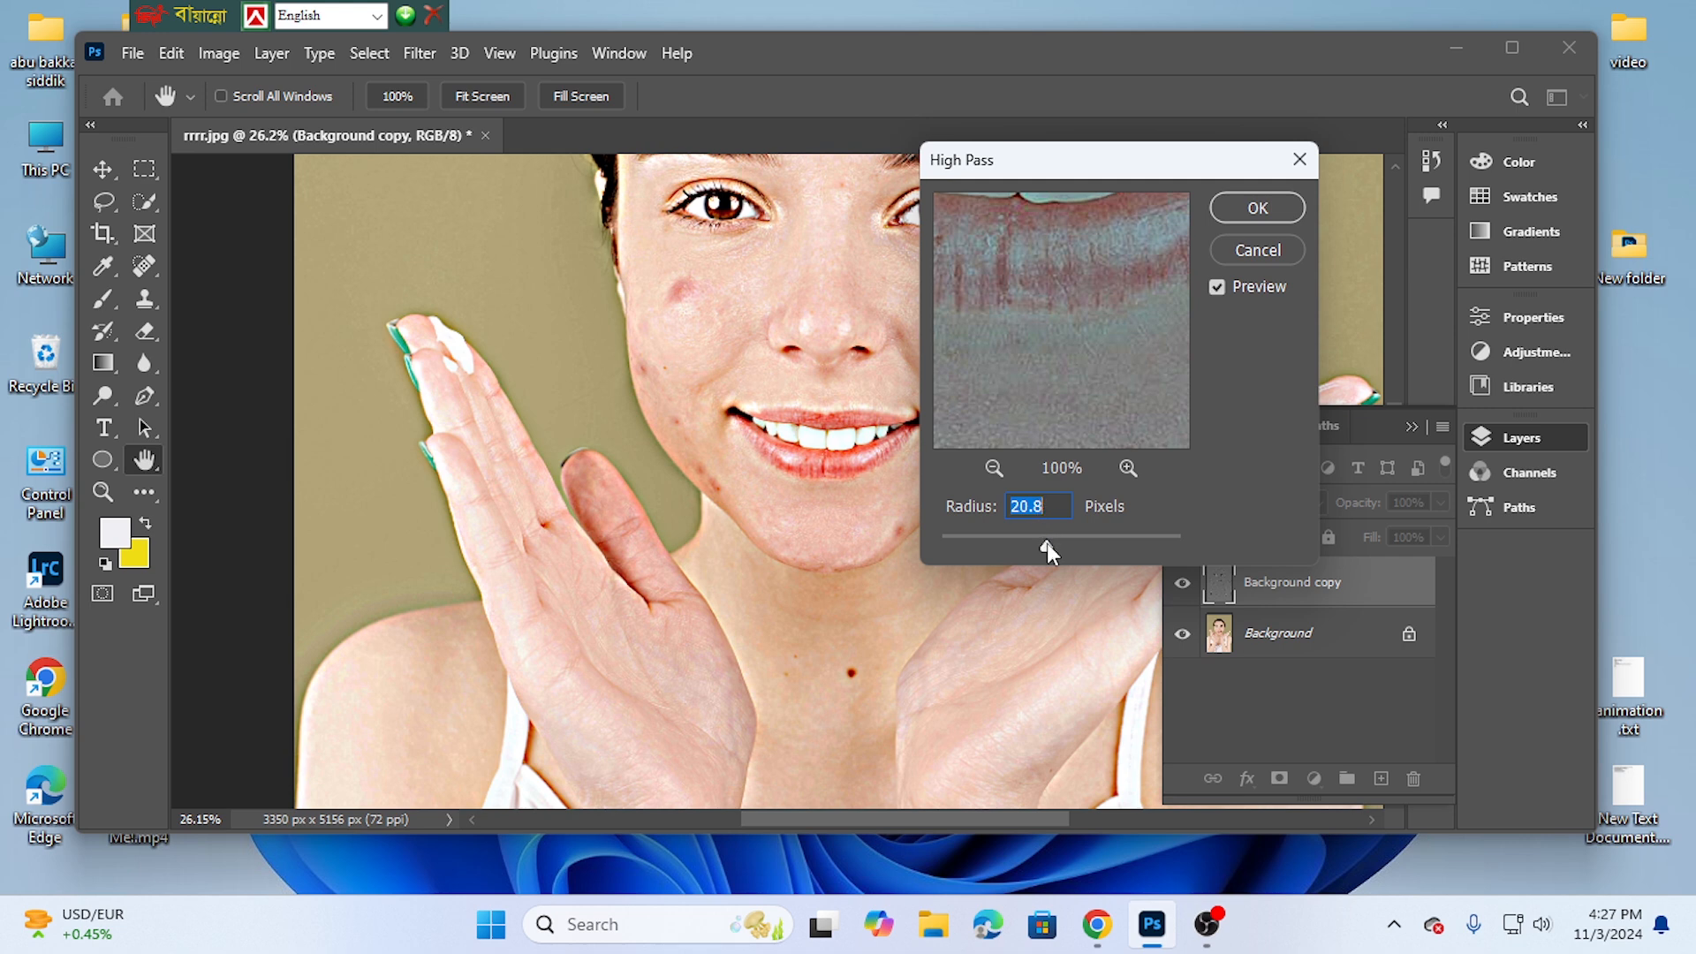
click(1269, 247)
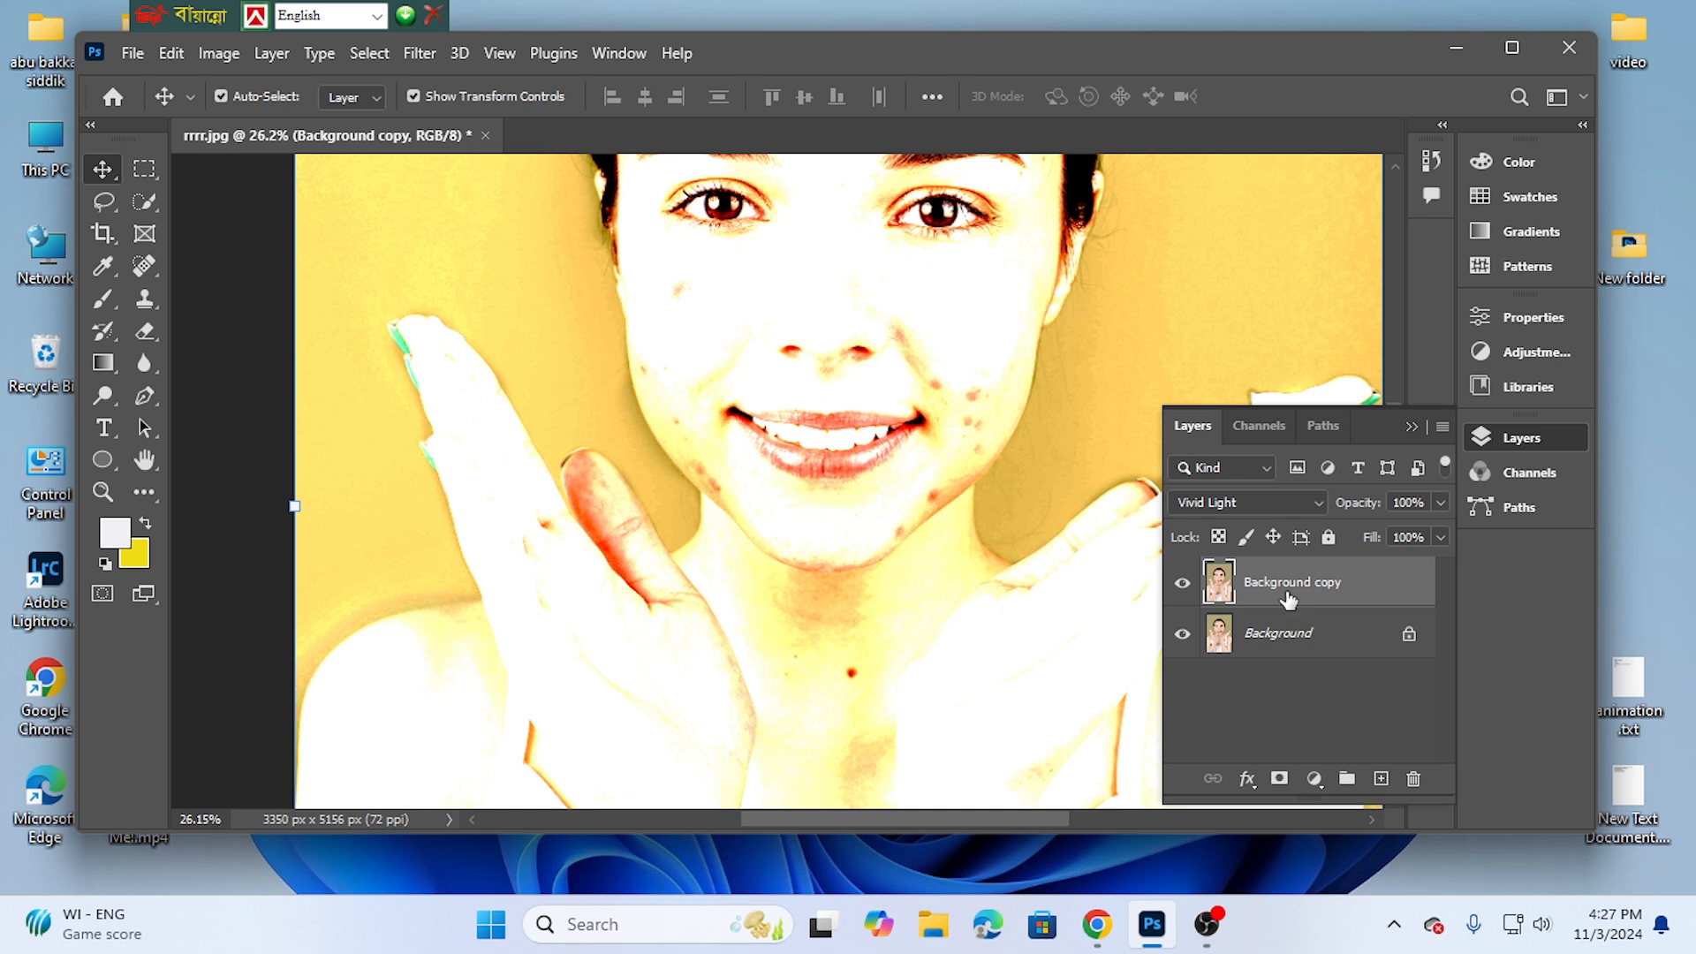
Step: Invert the Background copy layer and apply a High Pass filter with a 20.8-pixel radius
key(ctrl+i)
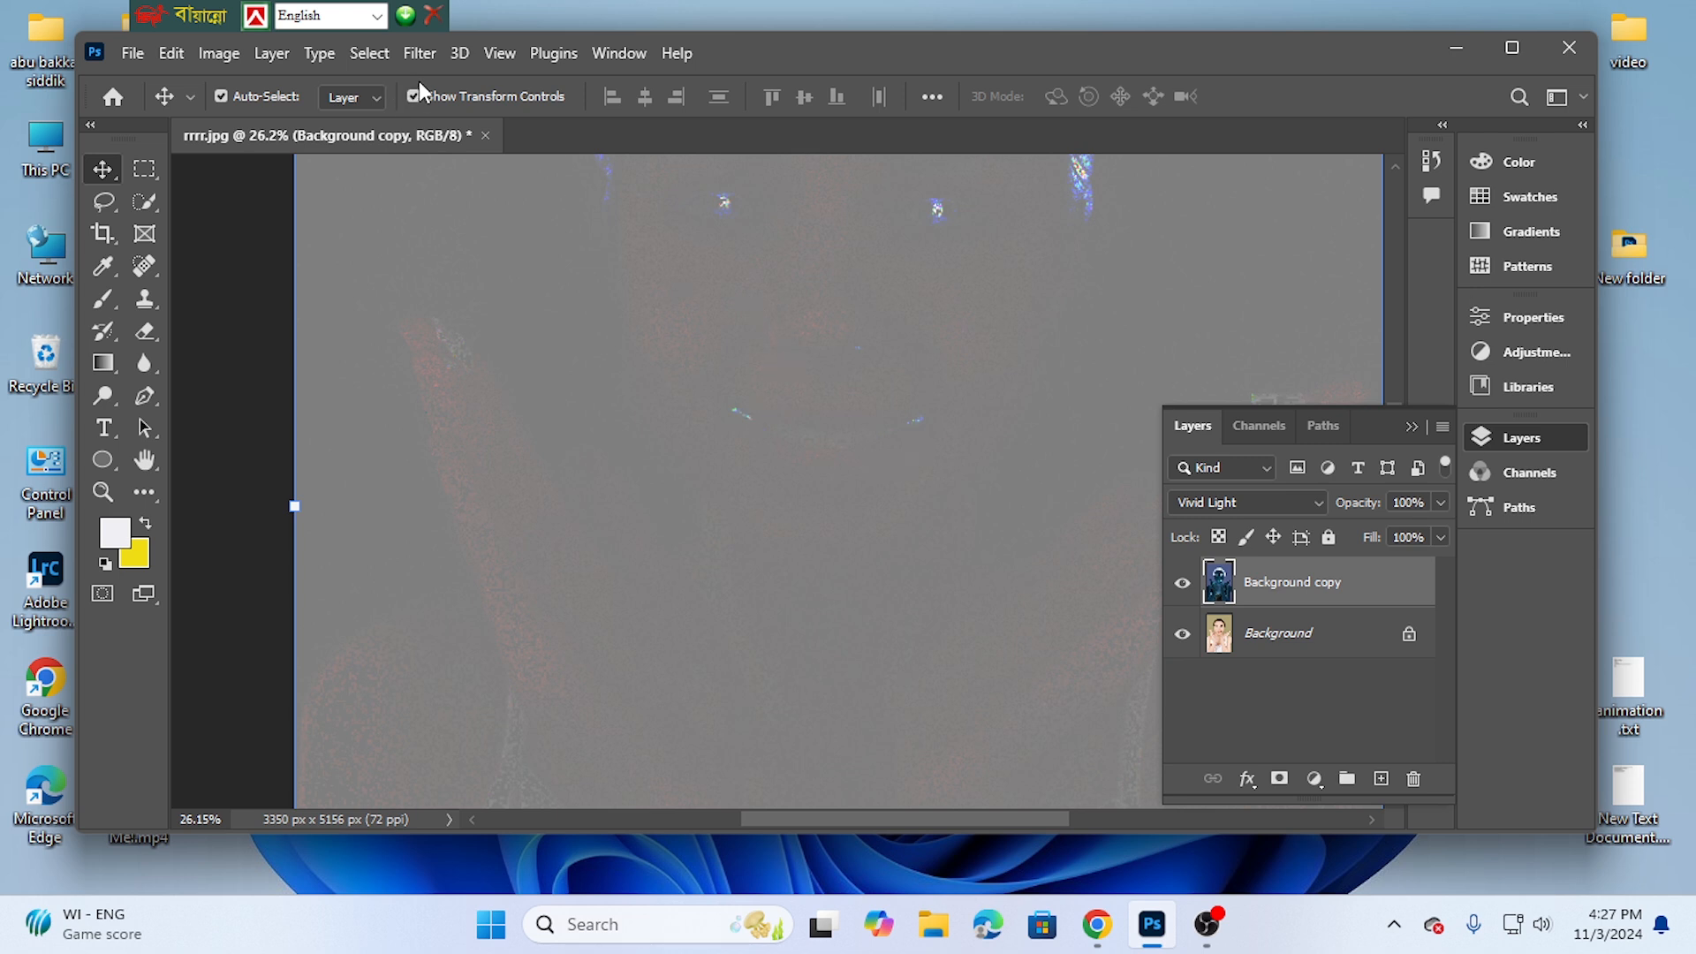
click(415, 53)
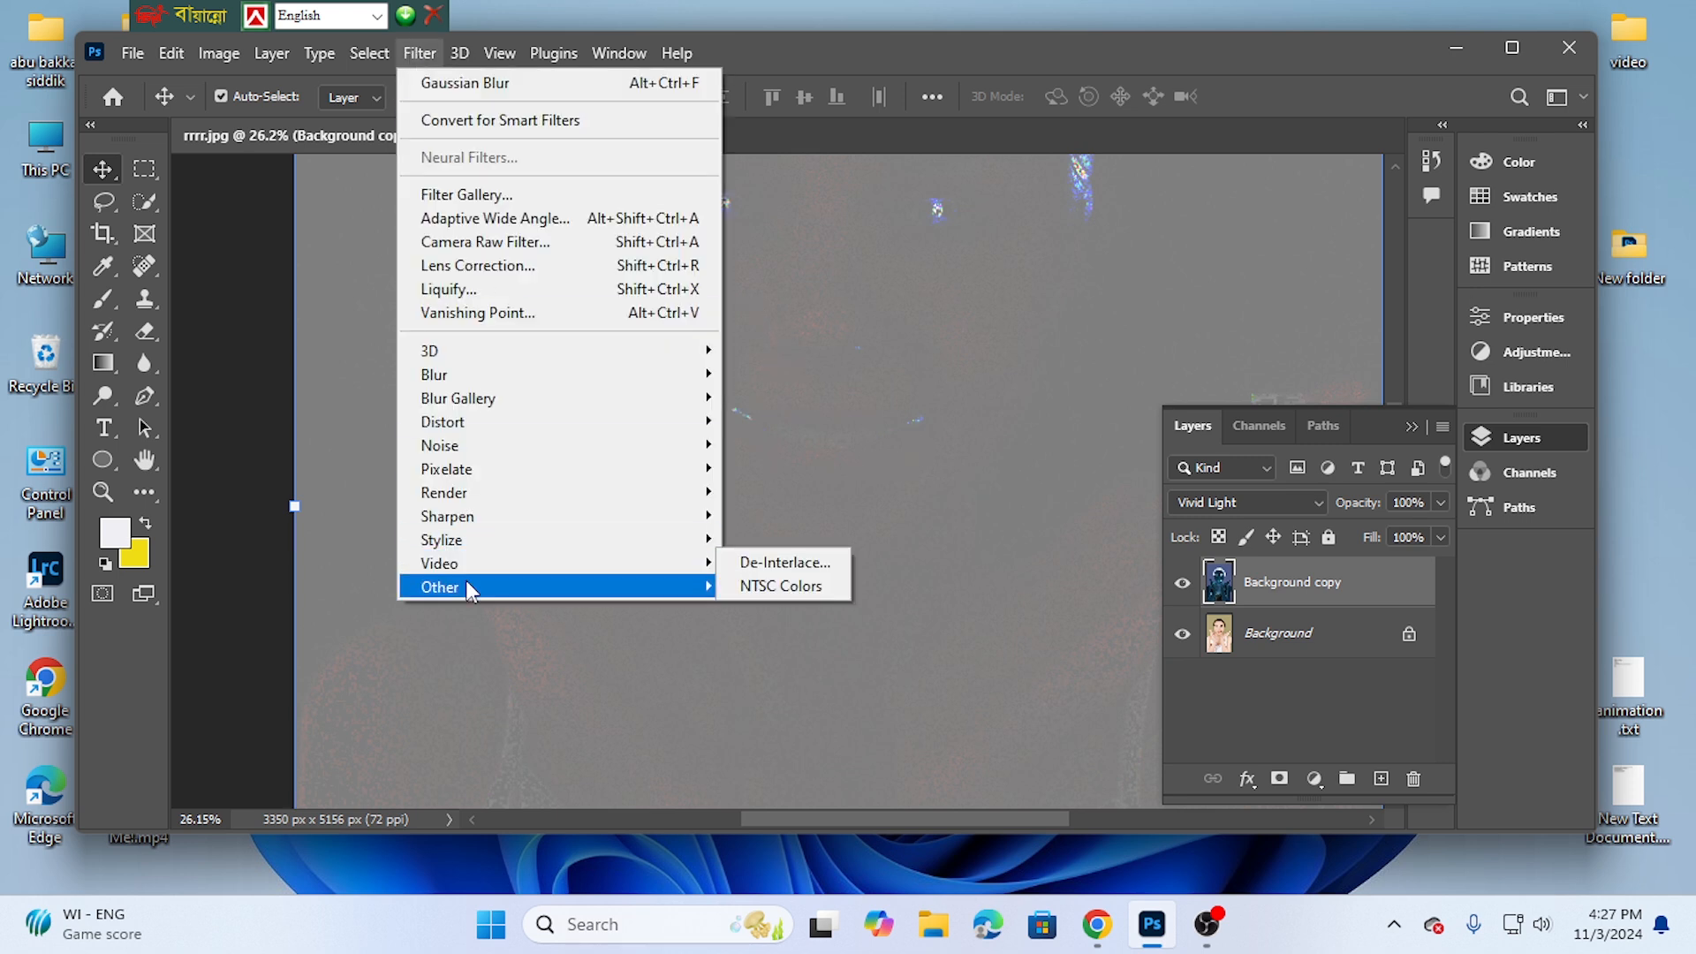
mouse_move(468, 588)
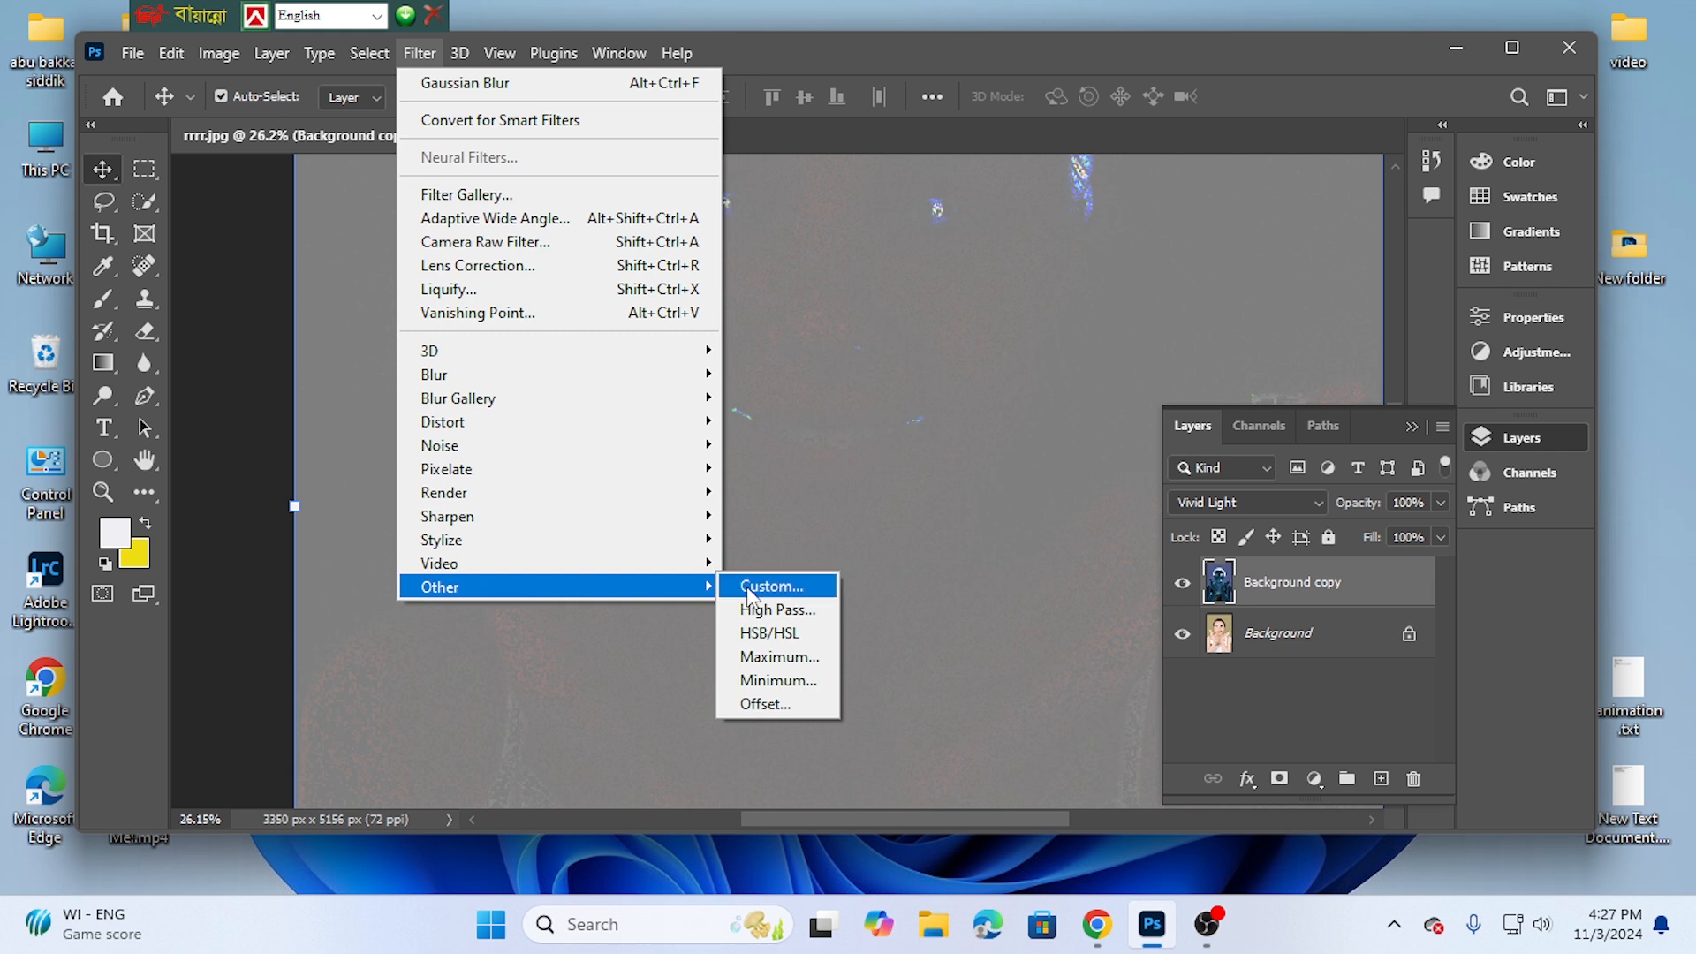
click(790, 609)
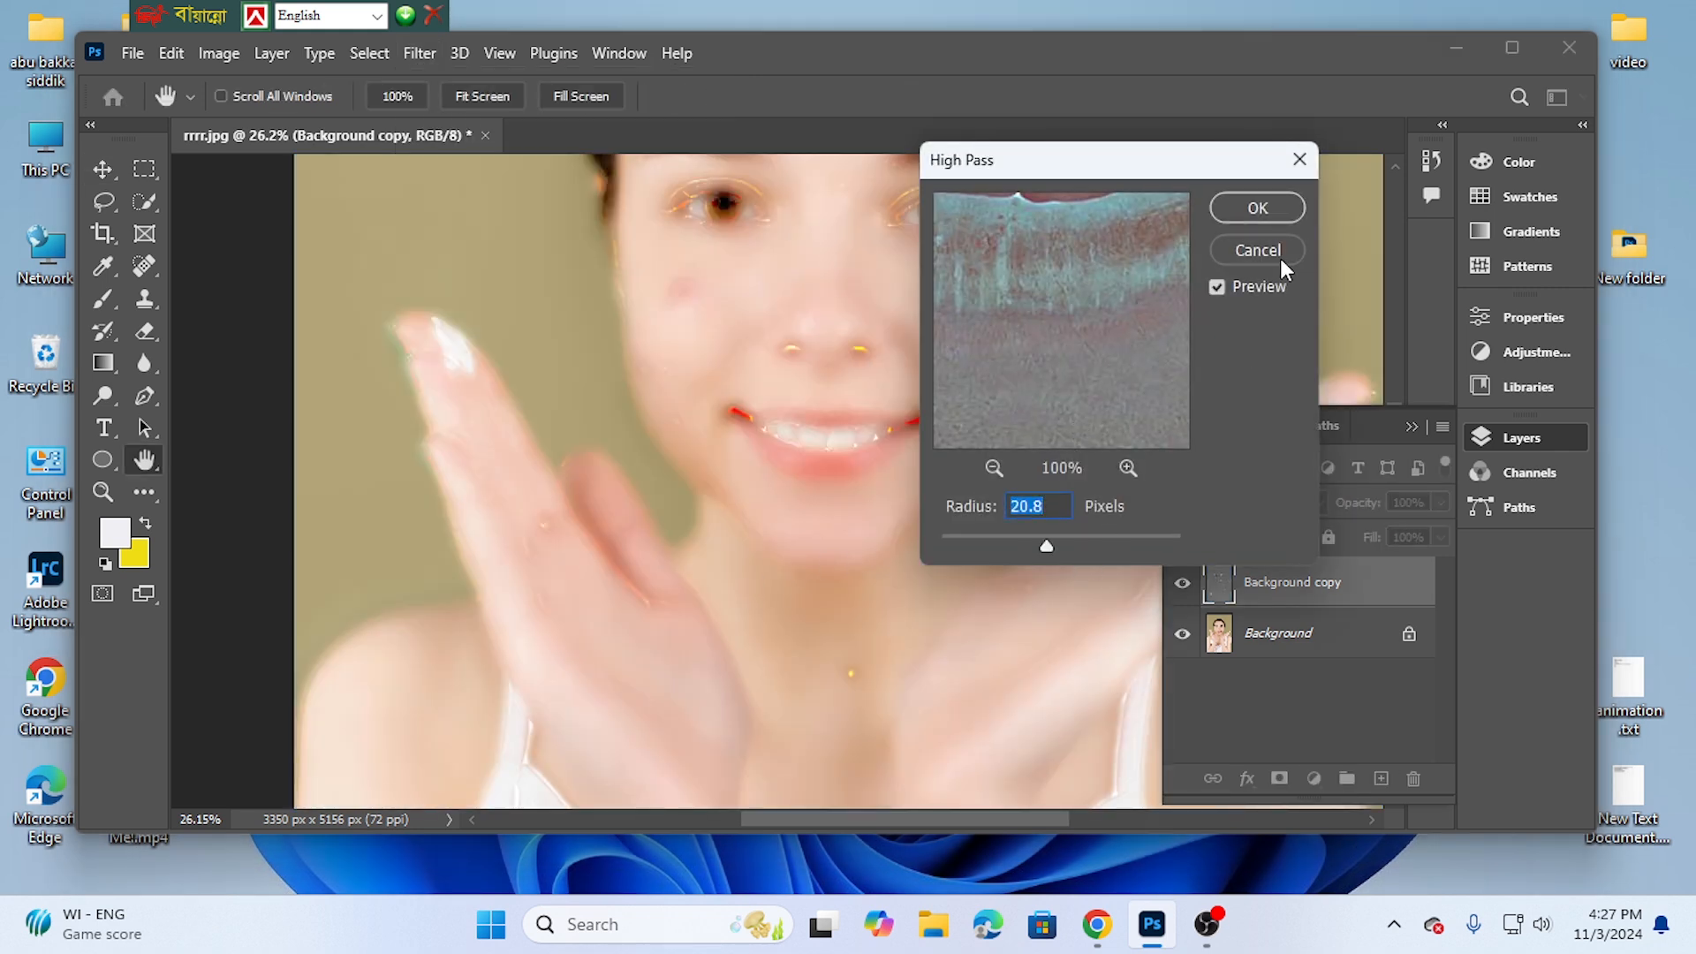
click(1275, 210)
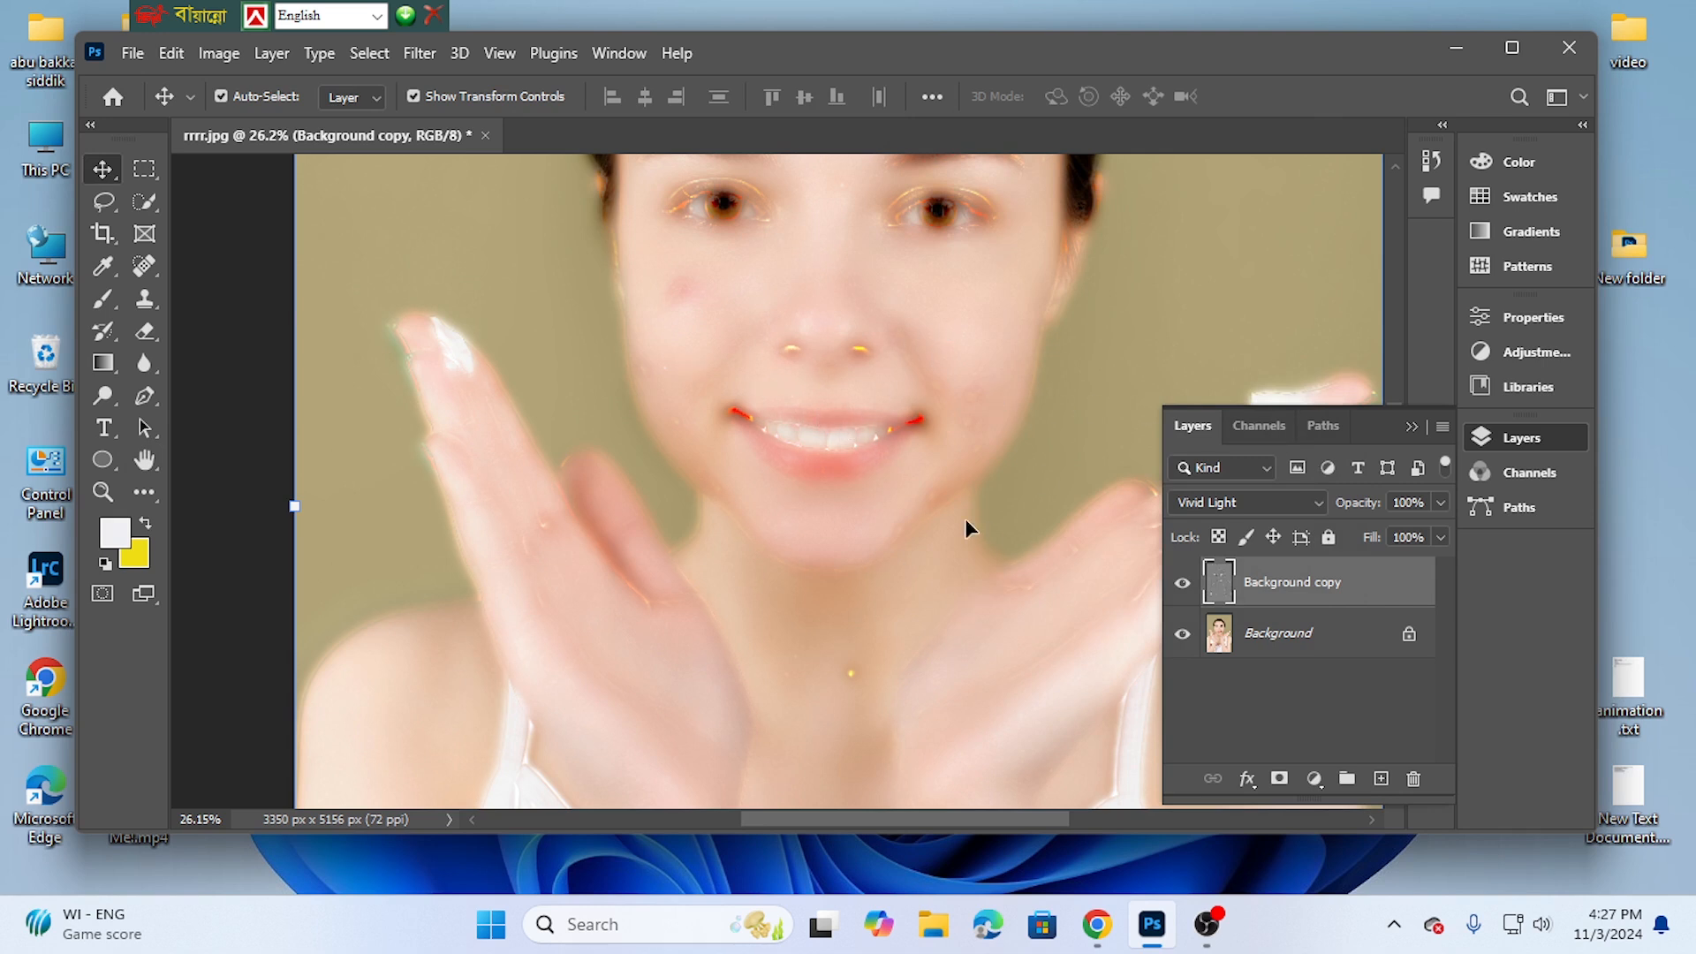
Step: Apply a Gaussian Blur with a 2.8-pixel radius to the Background copy layer
click(419, 53)
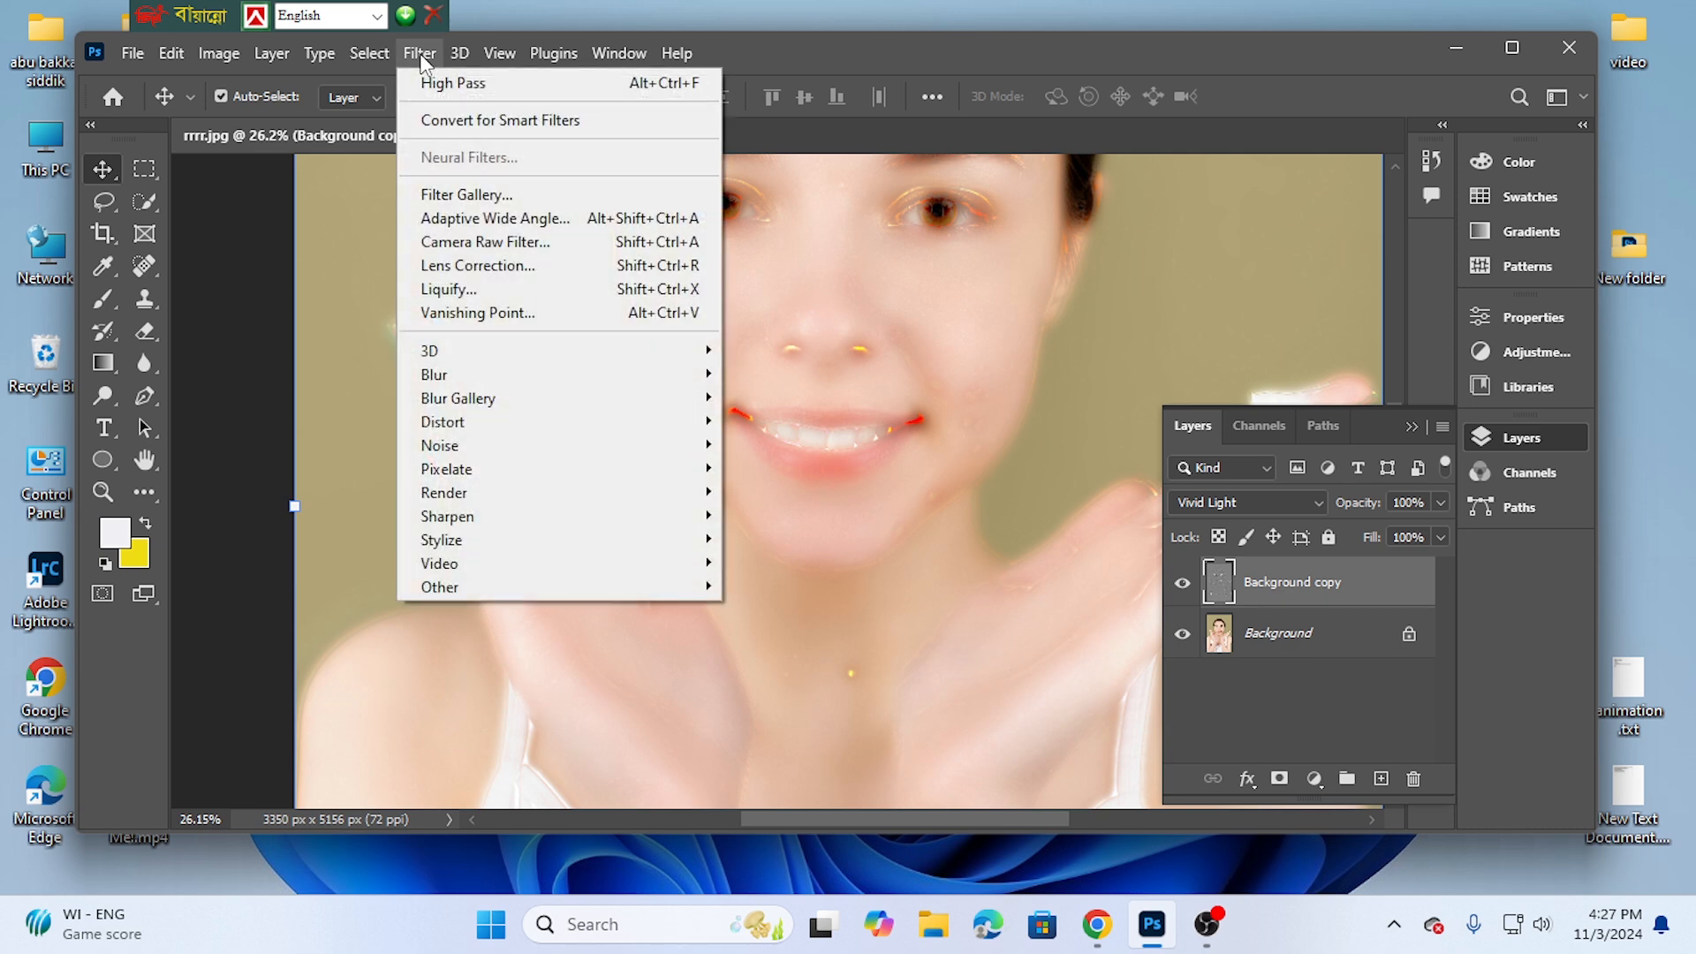
mouse_move(458, 373)
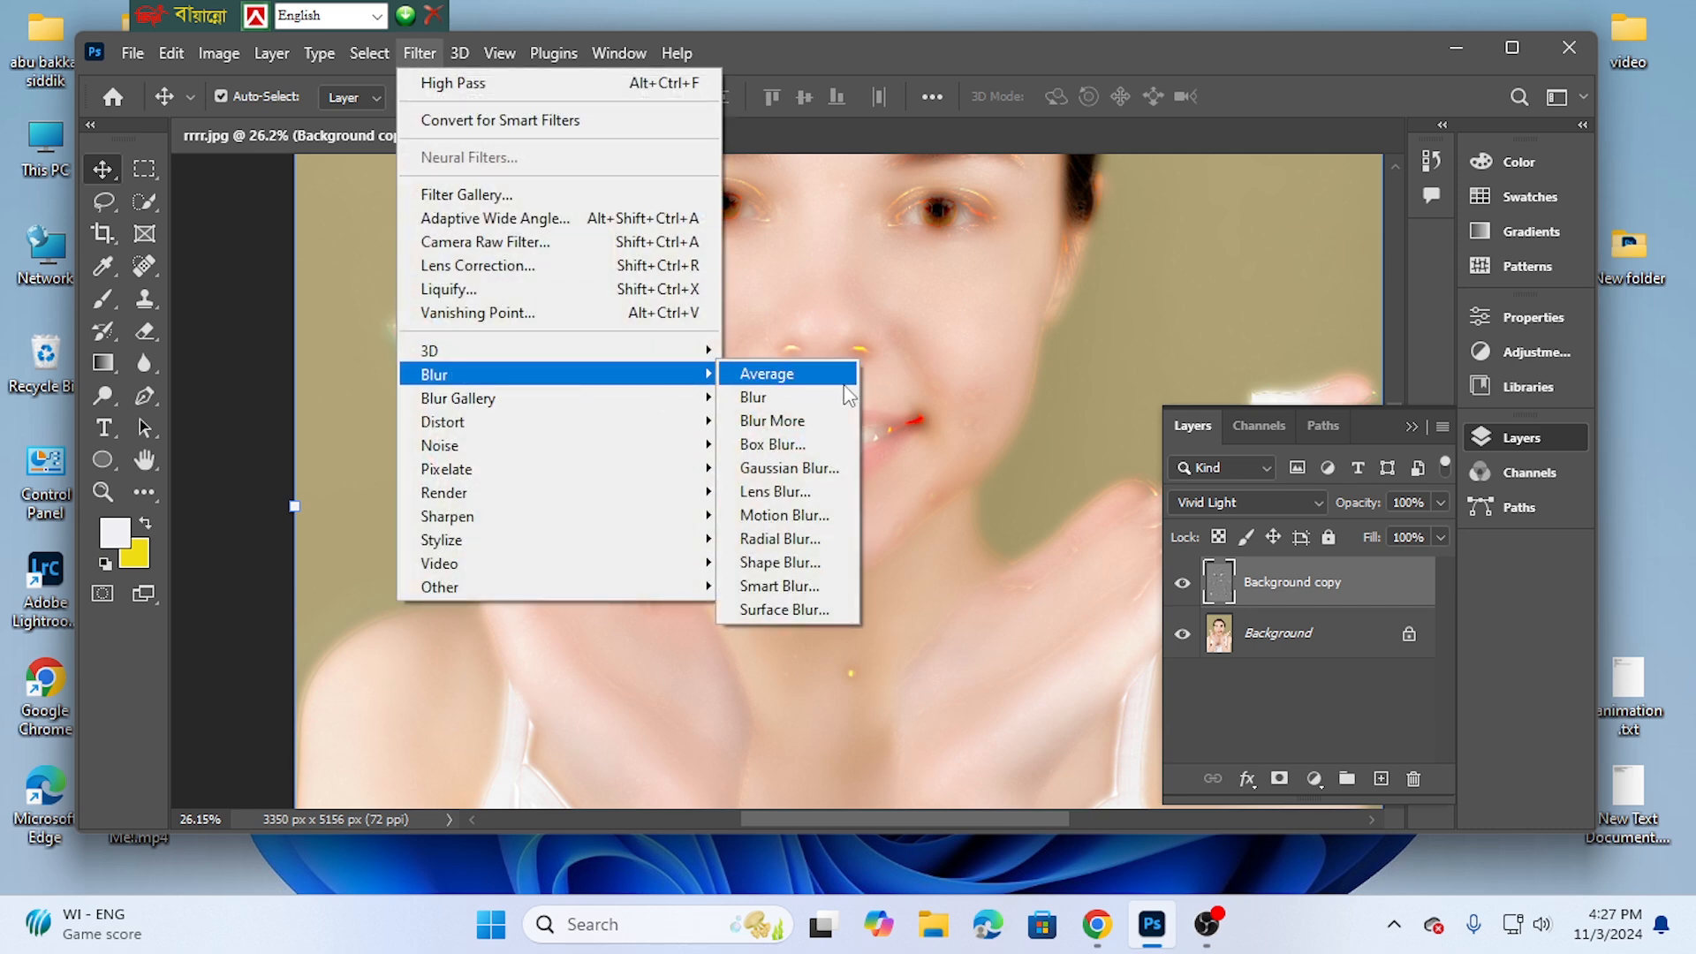
click(789, 468)
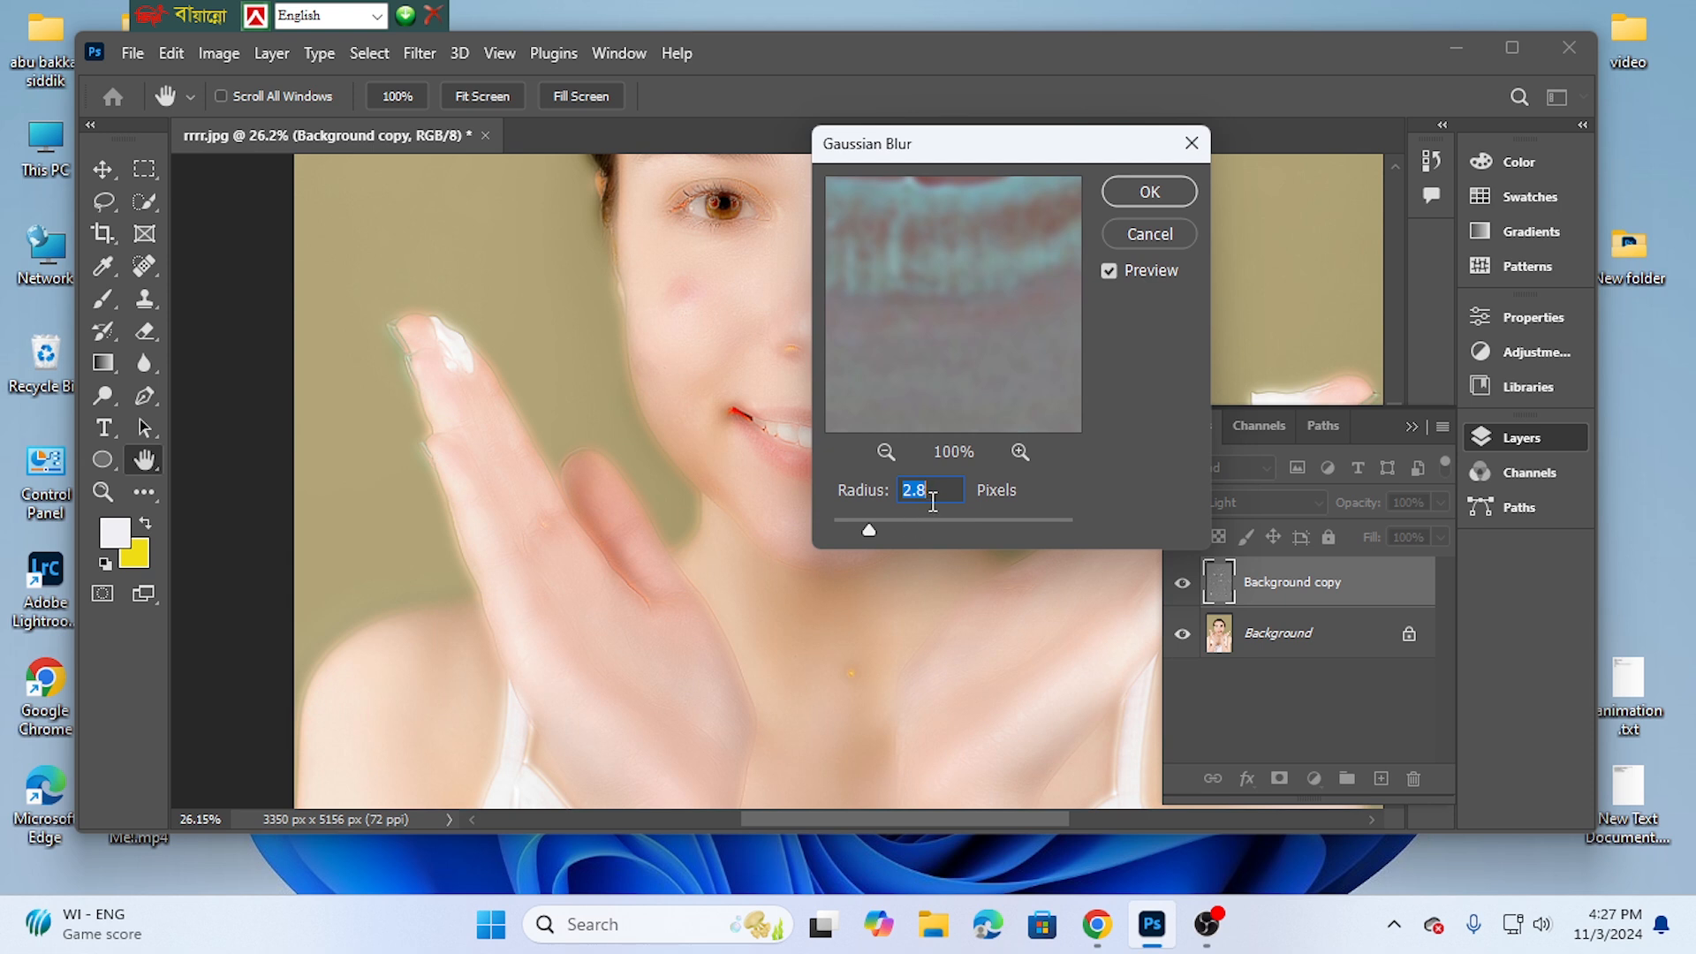
click(1157, 189)
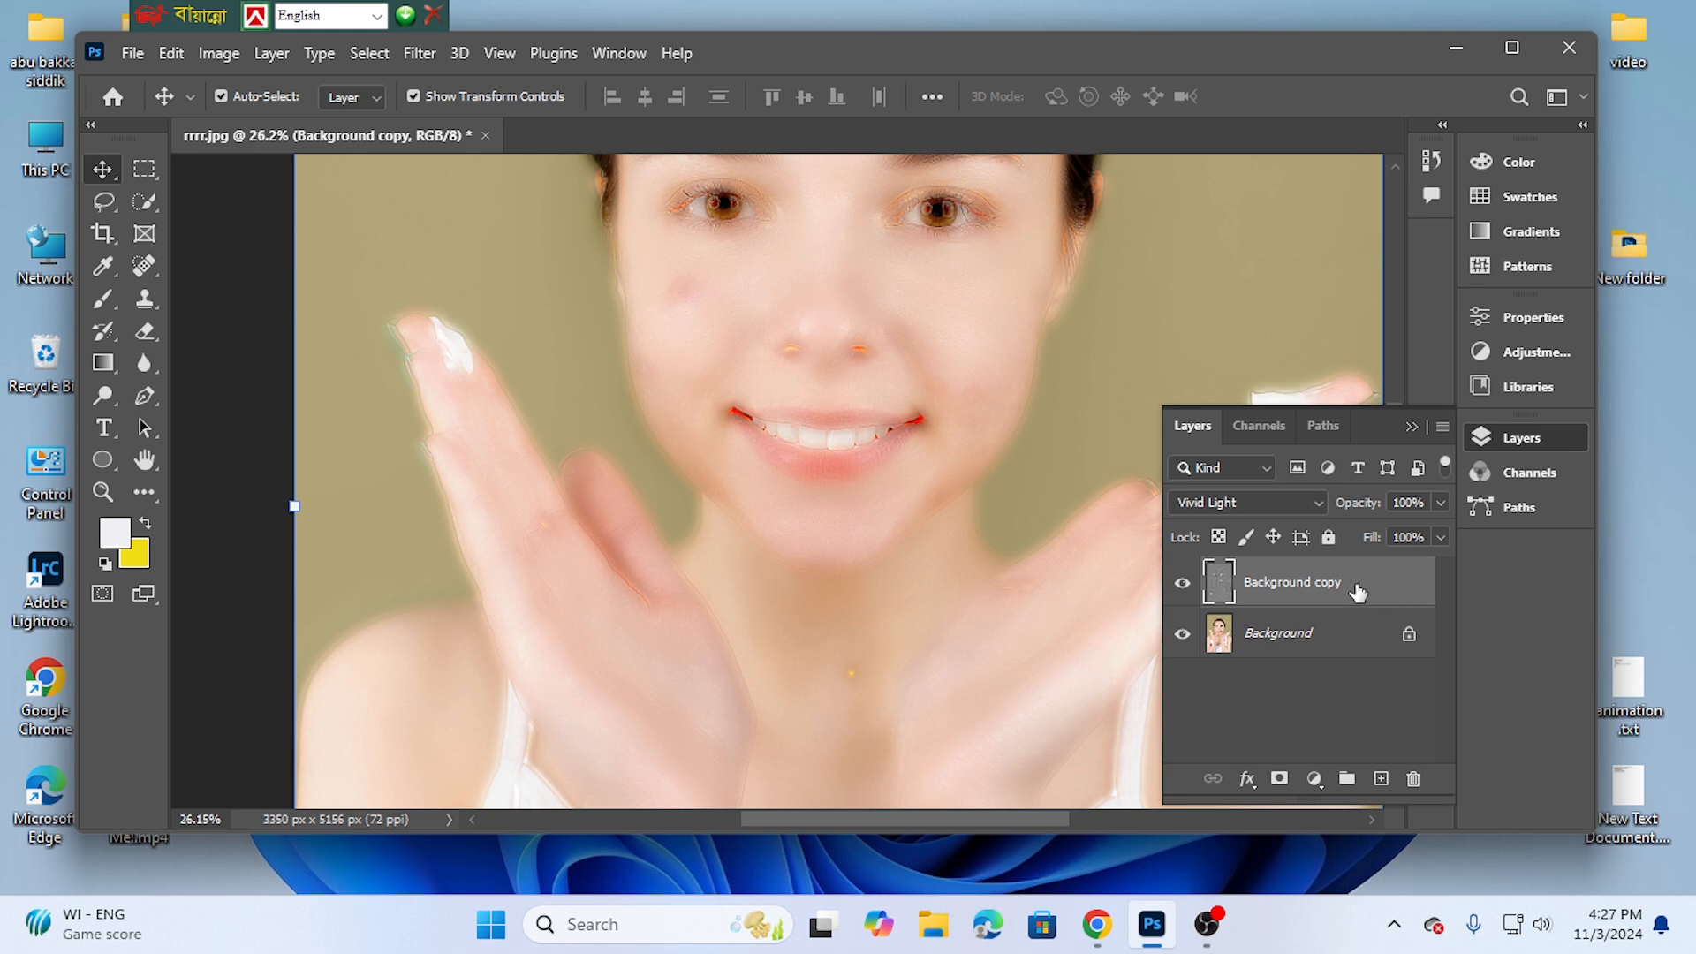
Step: Add a layer mask to Background copy and invert it to black
click(1279, 779)
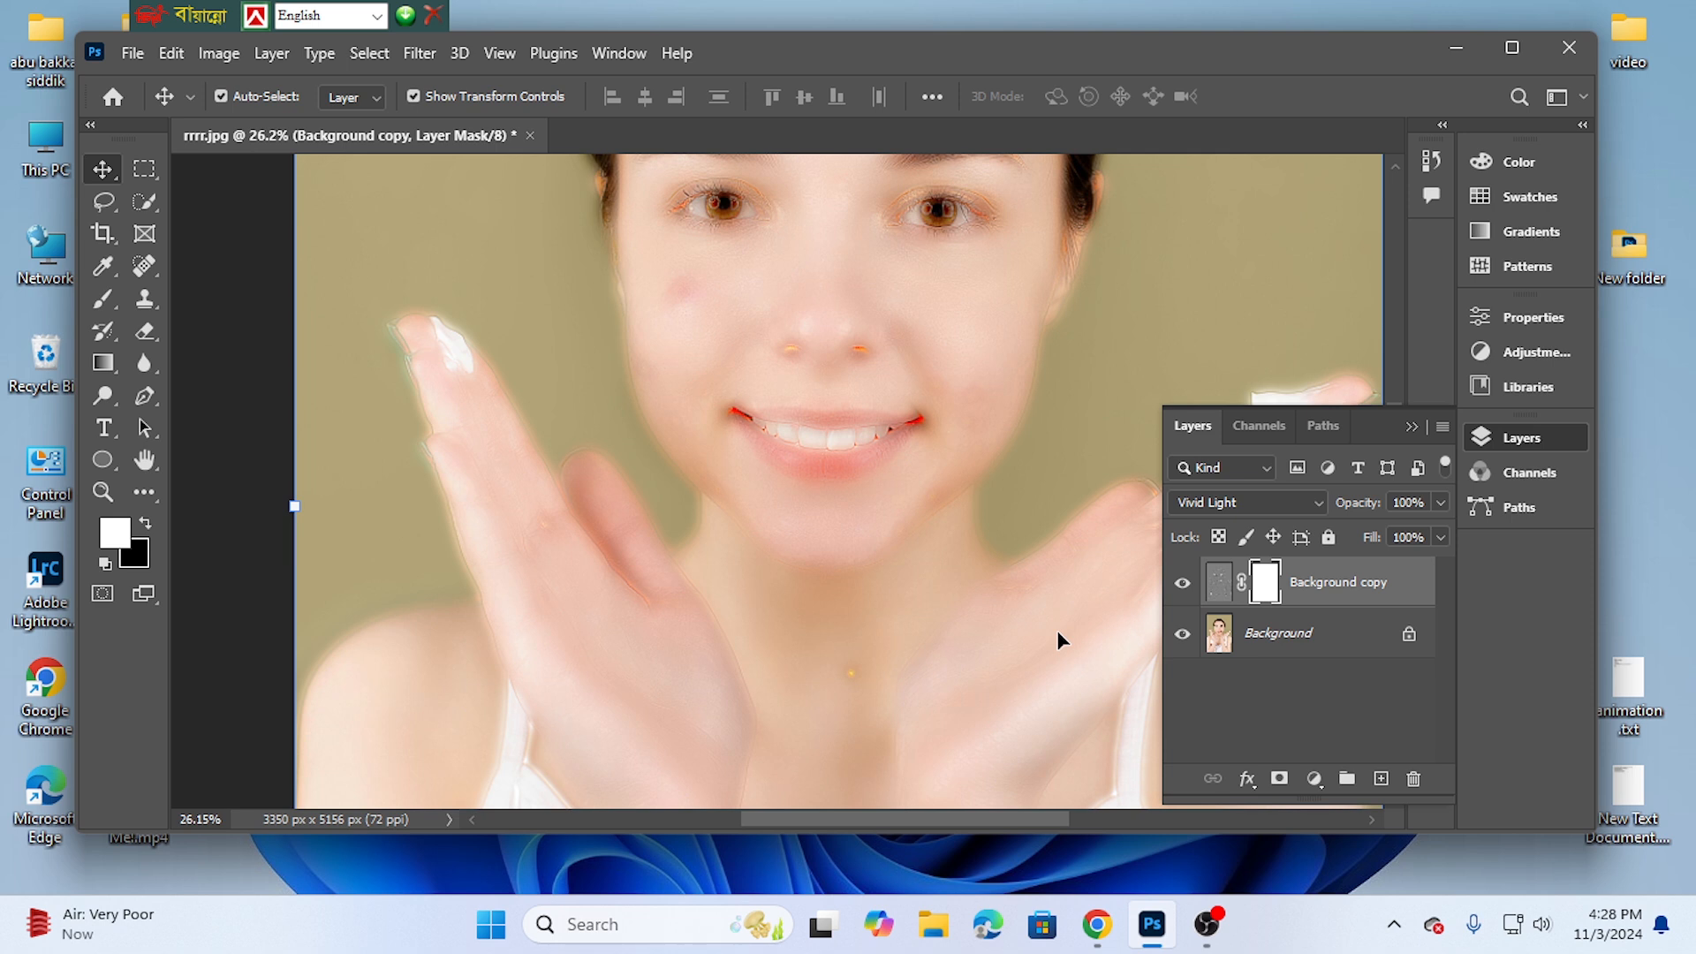
key(ctrl+i)
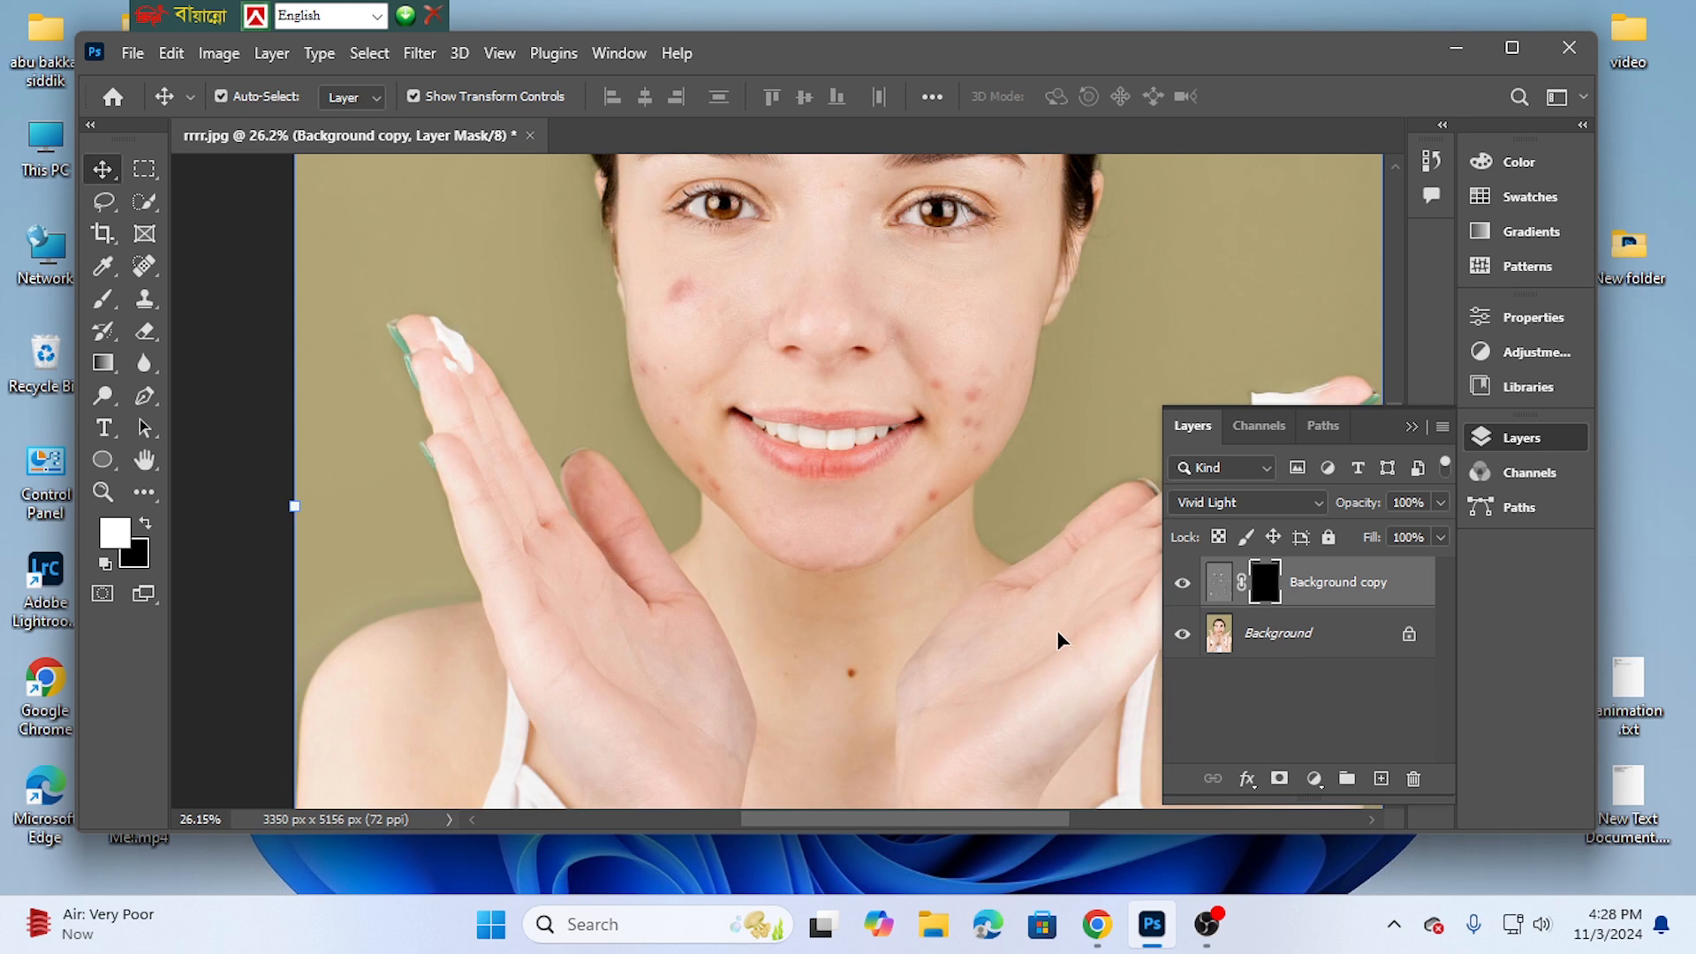
Step: Paint white on the layer mask with the Brush tool over the blemishes on the cheeks, chin and forehead
scroll(935, 487, down, 4)
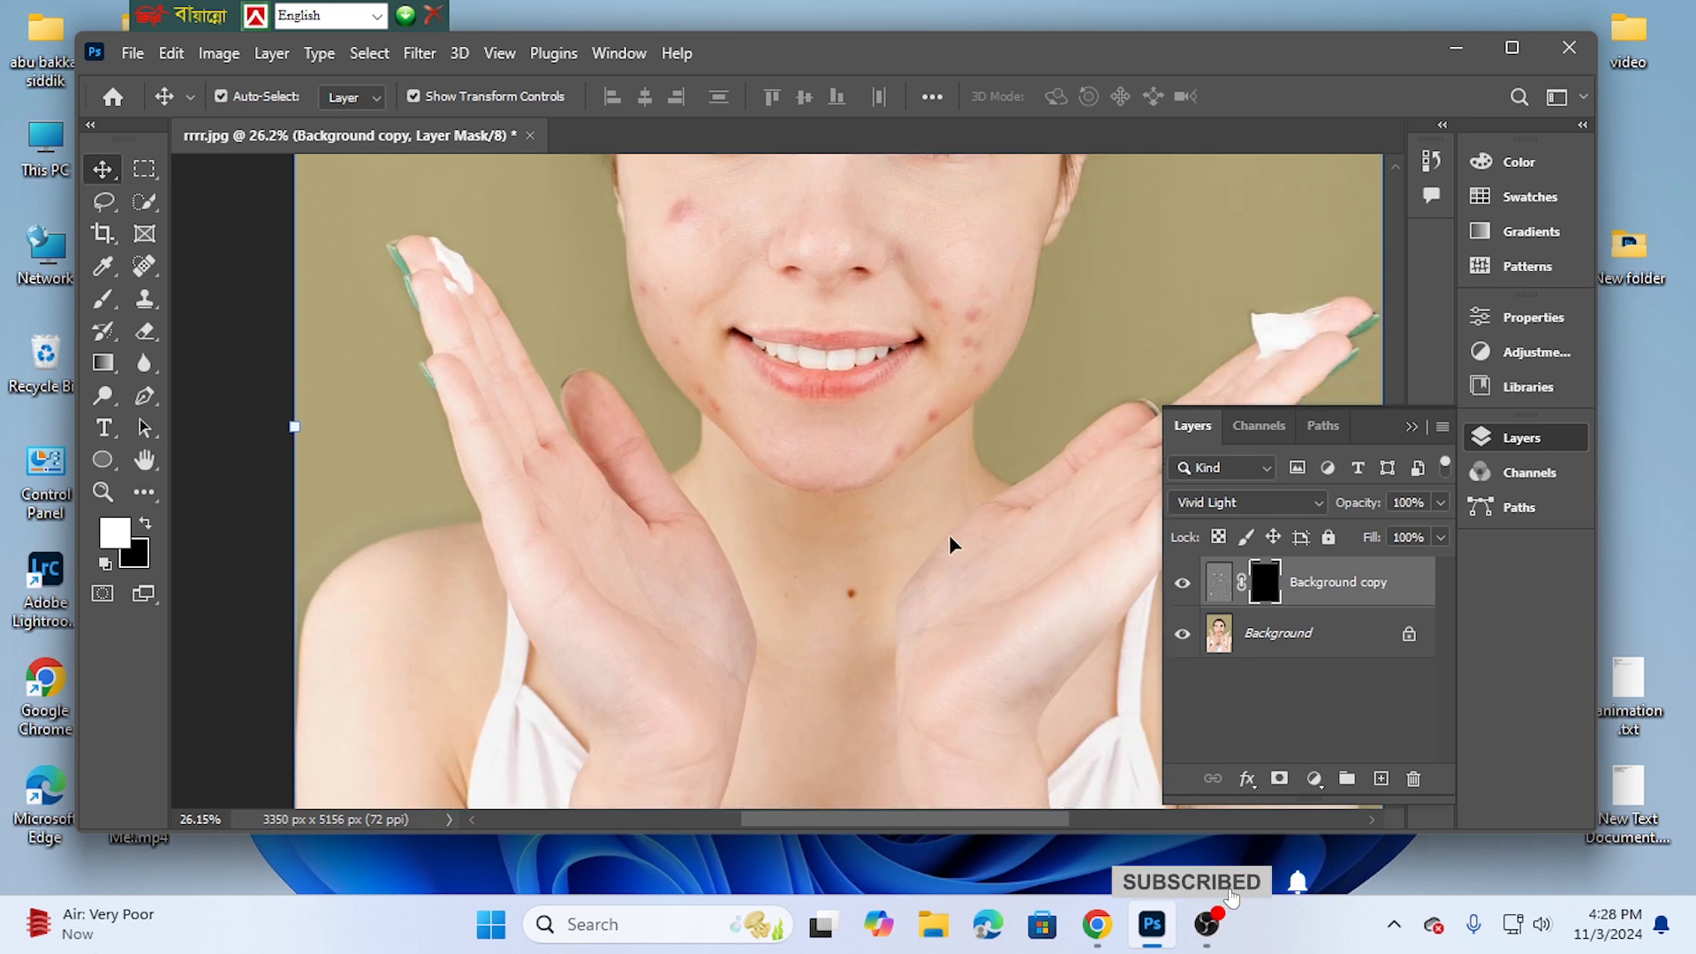
scroll(963, 566, up, 5)
scroll(953, 521, up, 1)
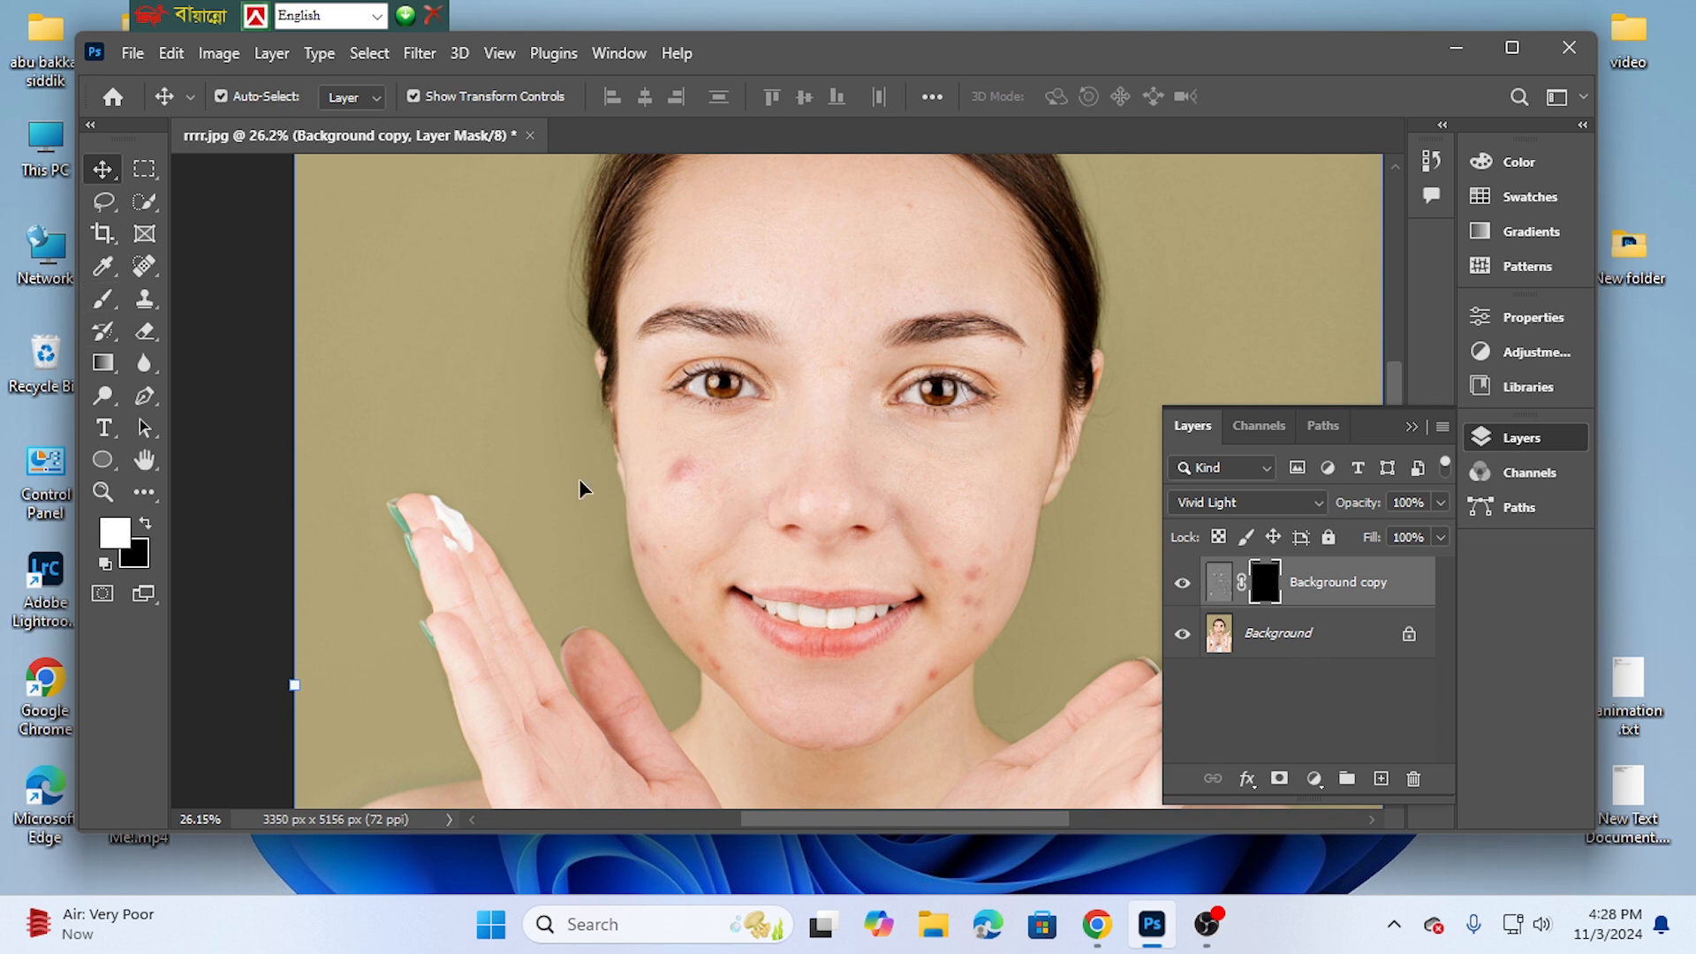
click(102, 299)
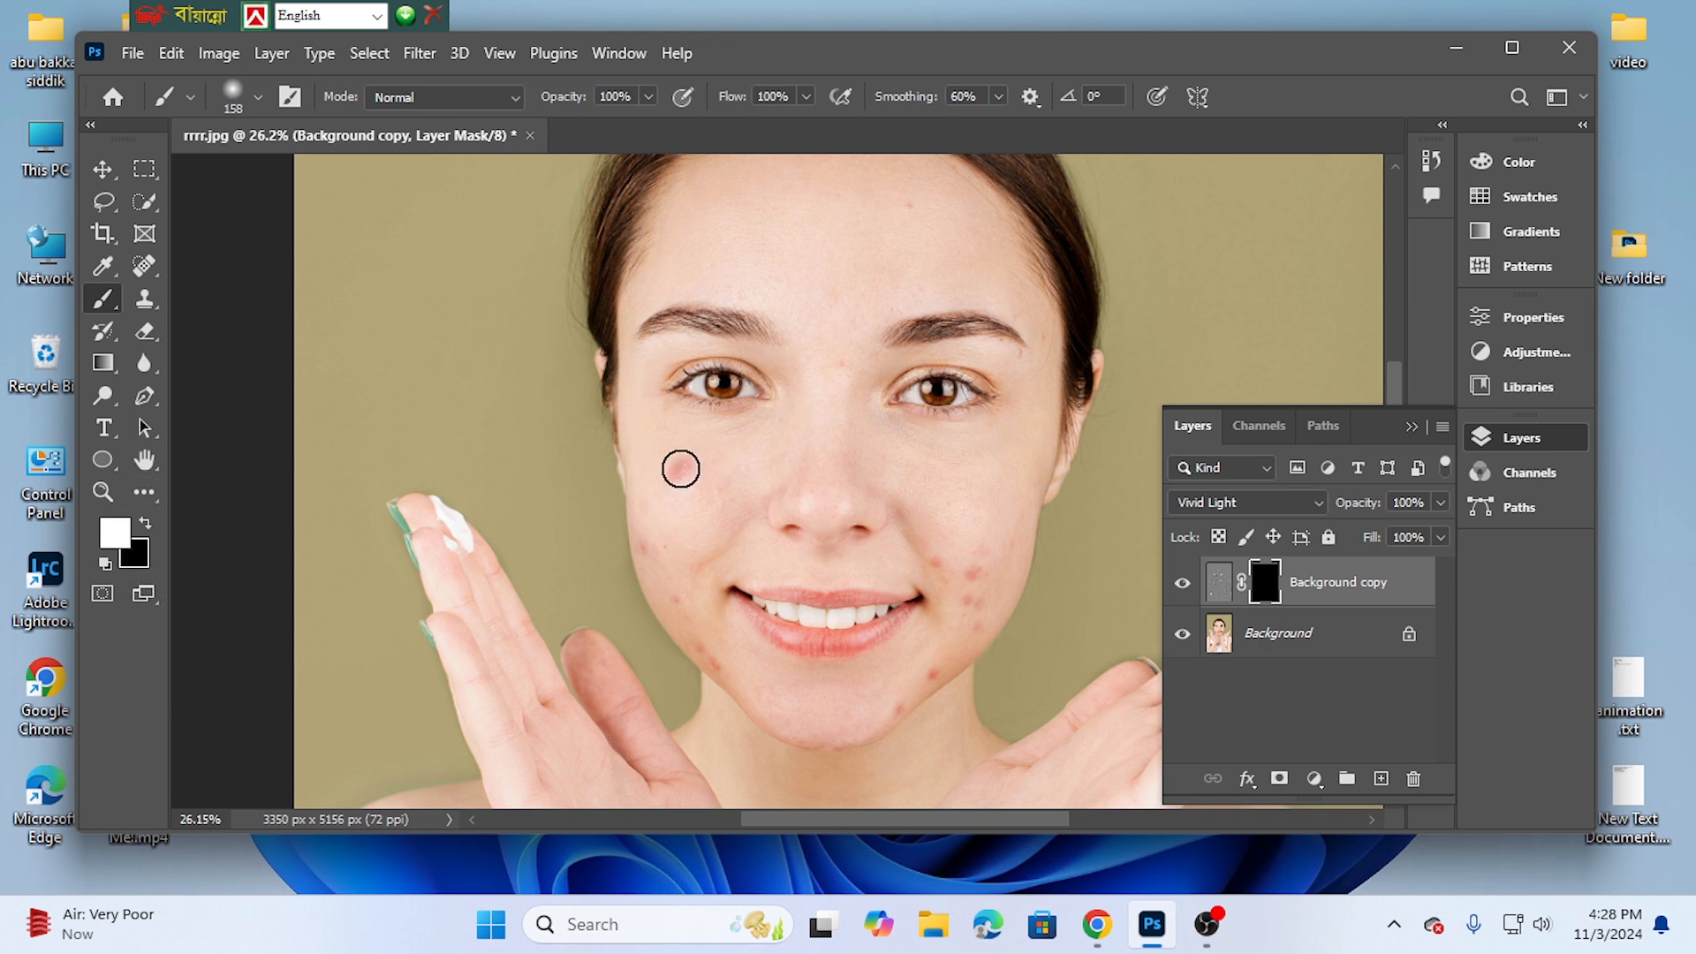
mouse_move(970, 587)
mouse_down()
mouse_move(975, 607)
mouse_move(945, 569)
mouse_move(996, 636)
mouse_move(977, 618)
mouse_move(909, 697)
mouse_move(753, 697)
mouse_move(715, 670)
mouse_move(647, 556)
mouse_move(690, 460)
mouse_move(677, 477)
mouse_up()
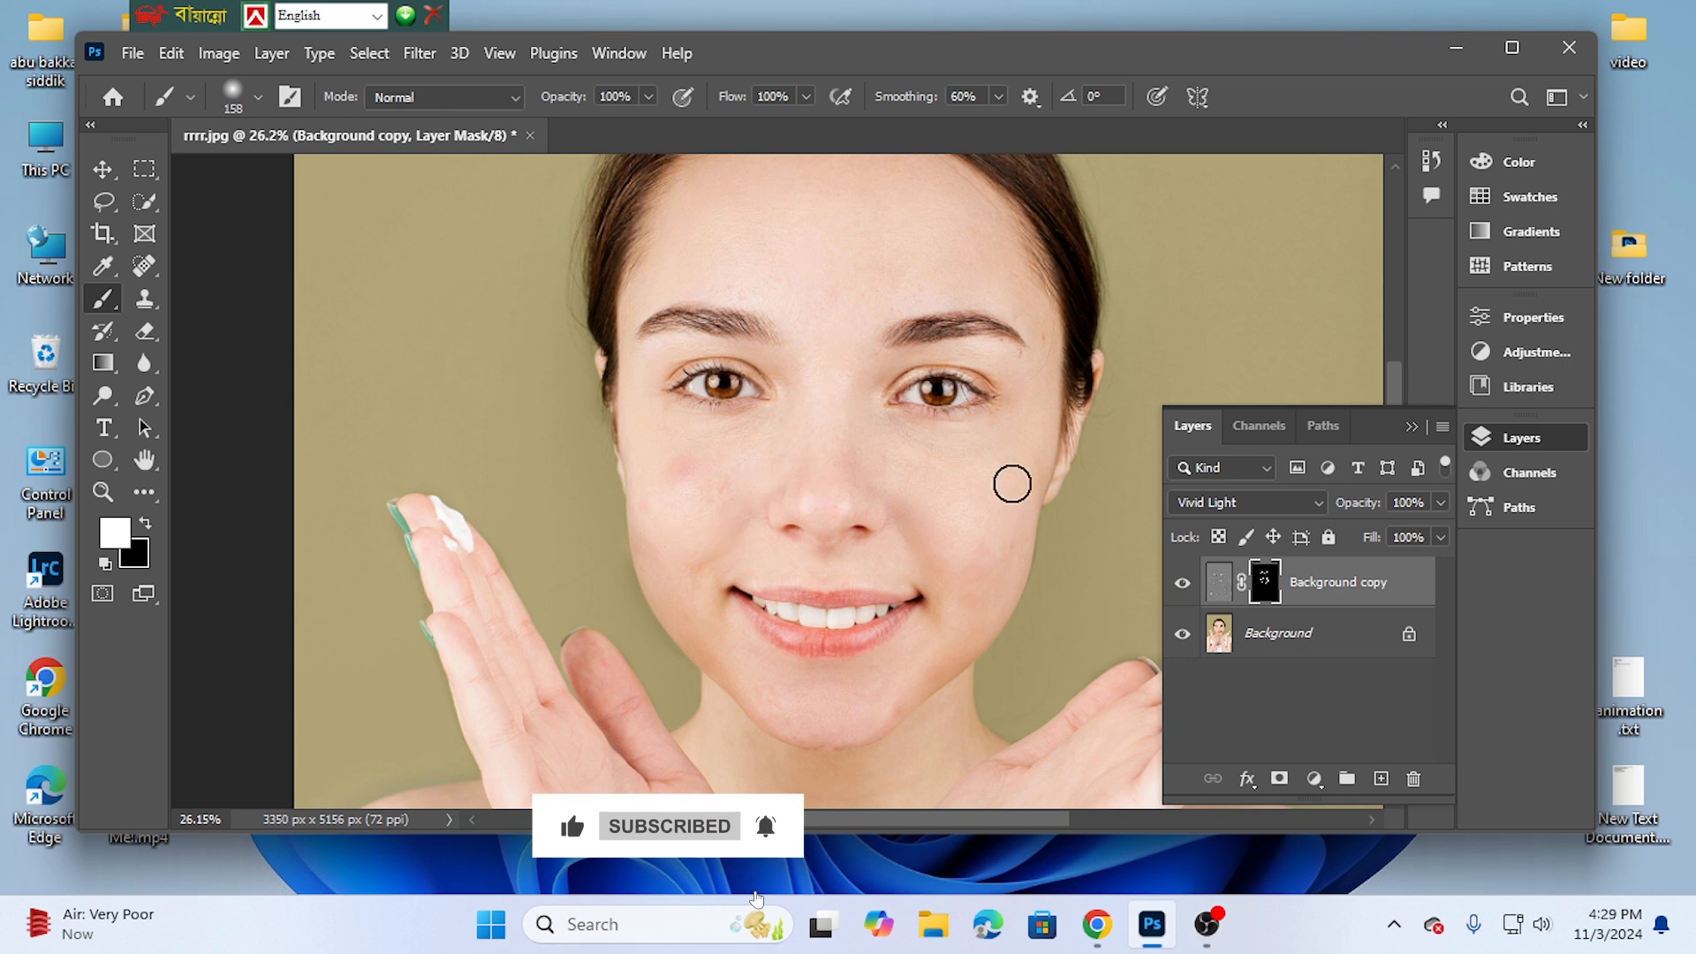
Step: Paint white on the mask over the mole on the neck, both nostrils and one corner of the mouth
scroll(936, 657, down, 4)
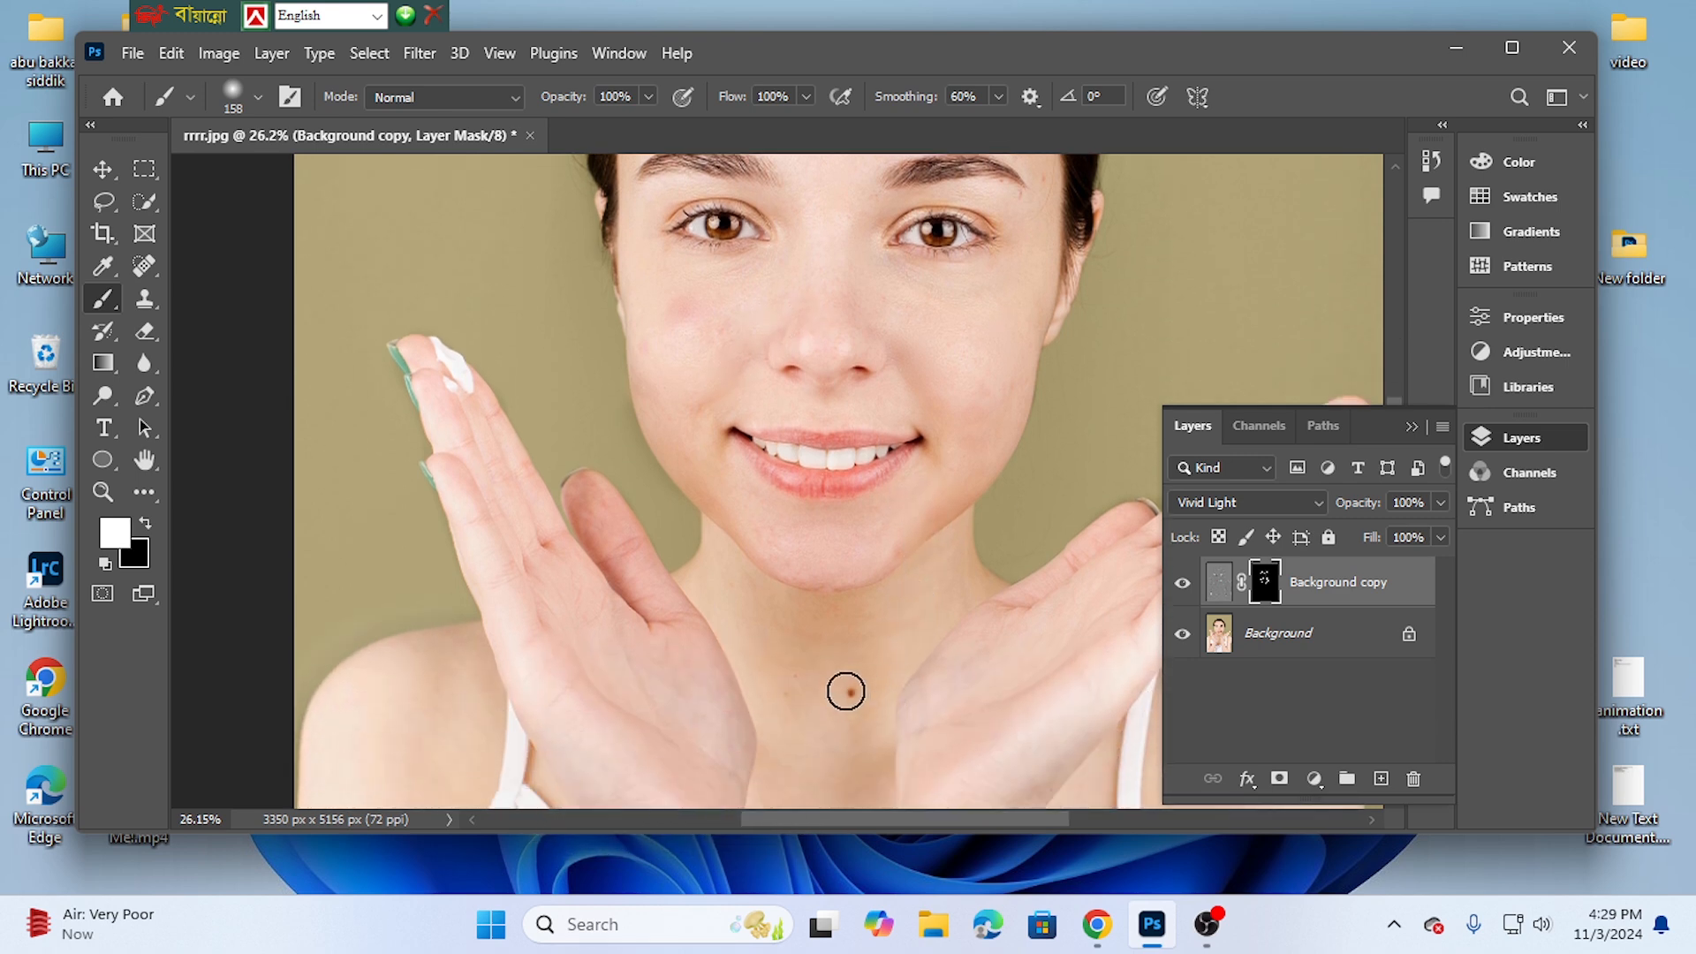
scroll(859, 670, down, 8)
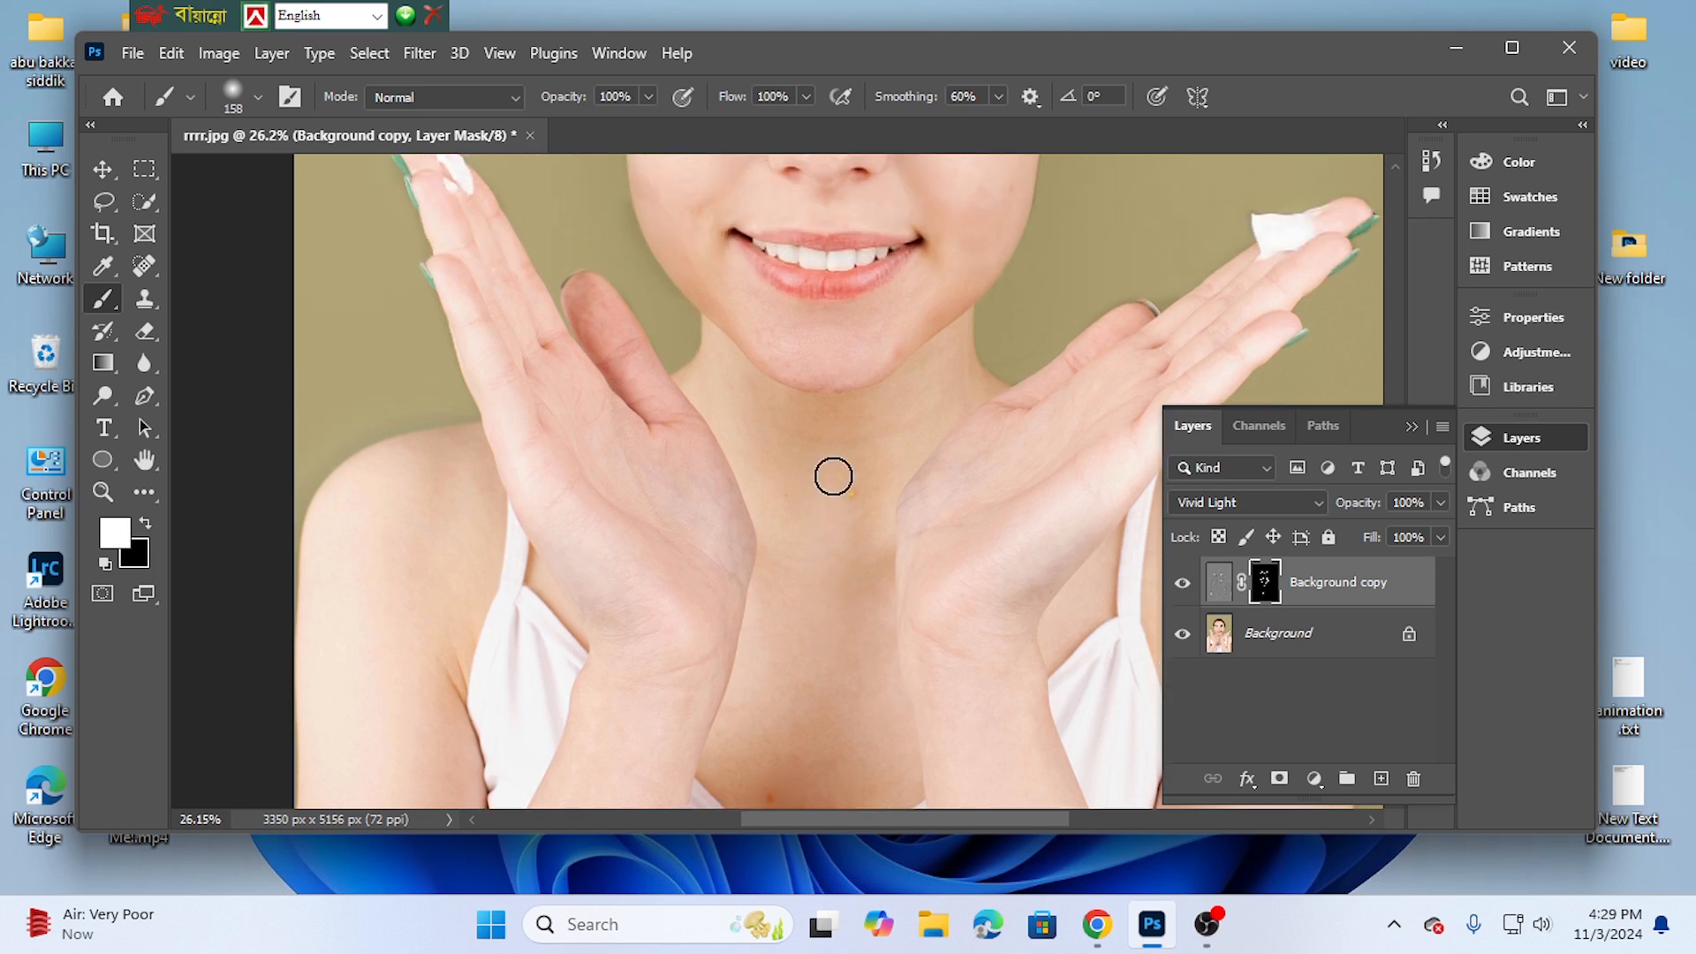
scroll(833, 473, up, 8)
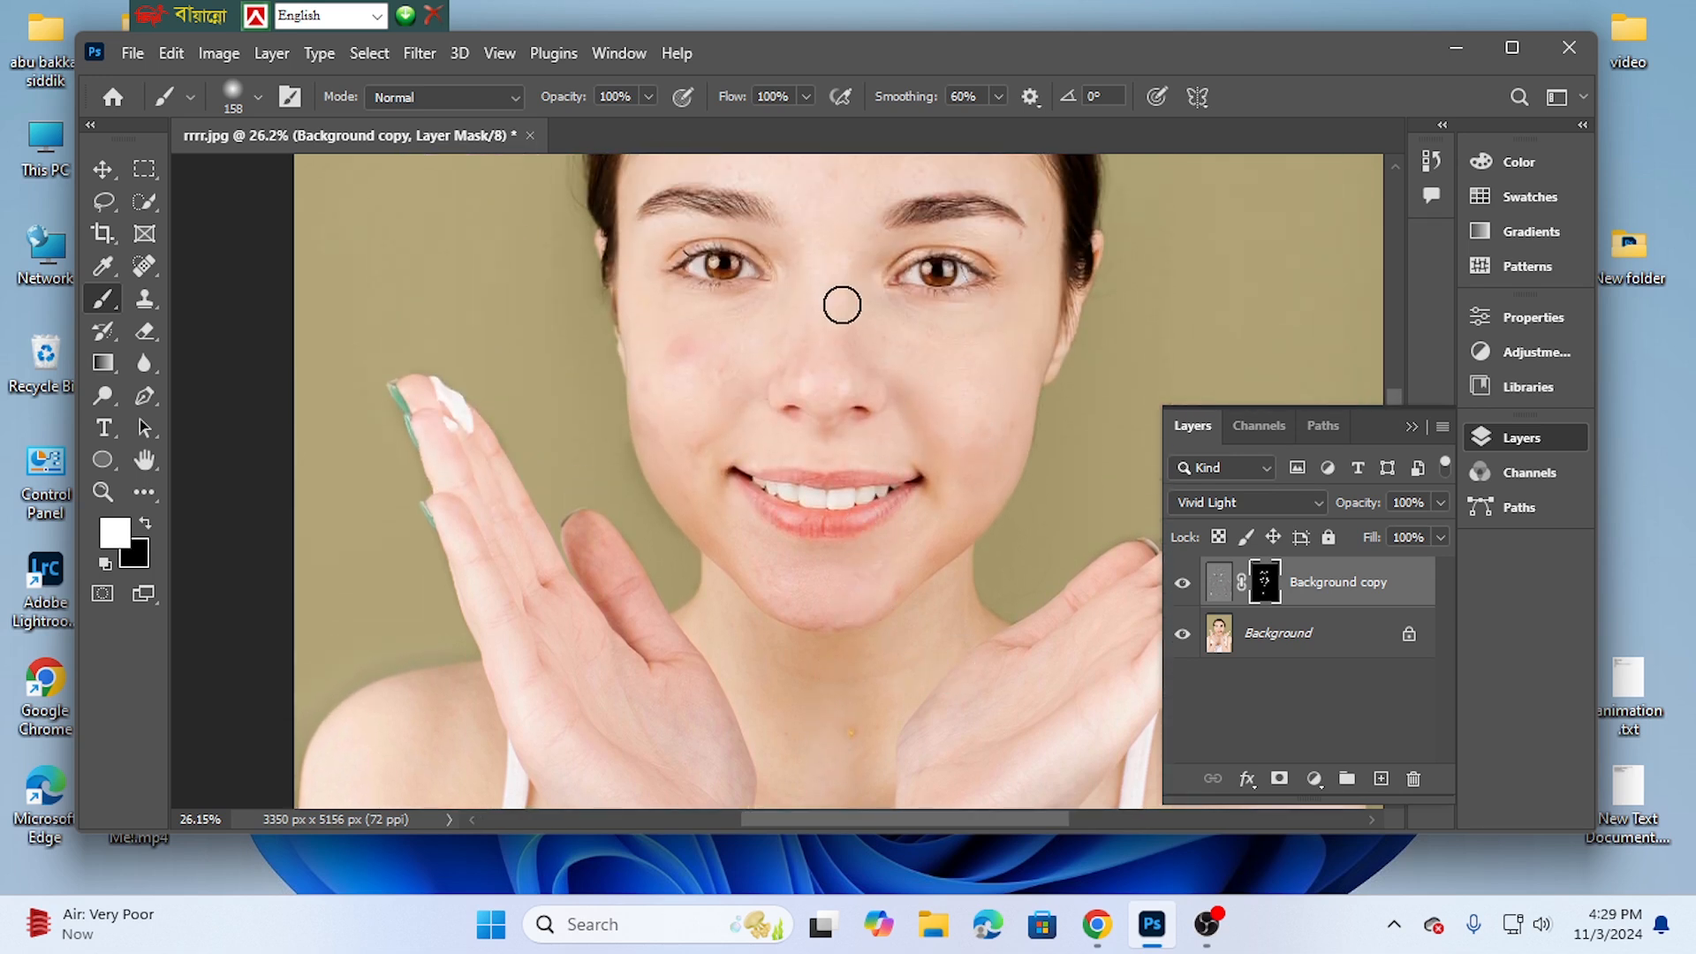
scroll(878, 382, up, 3)
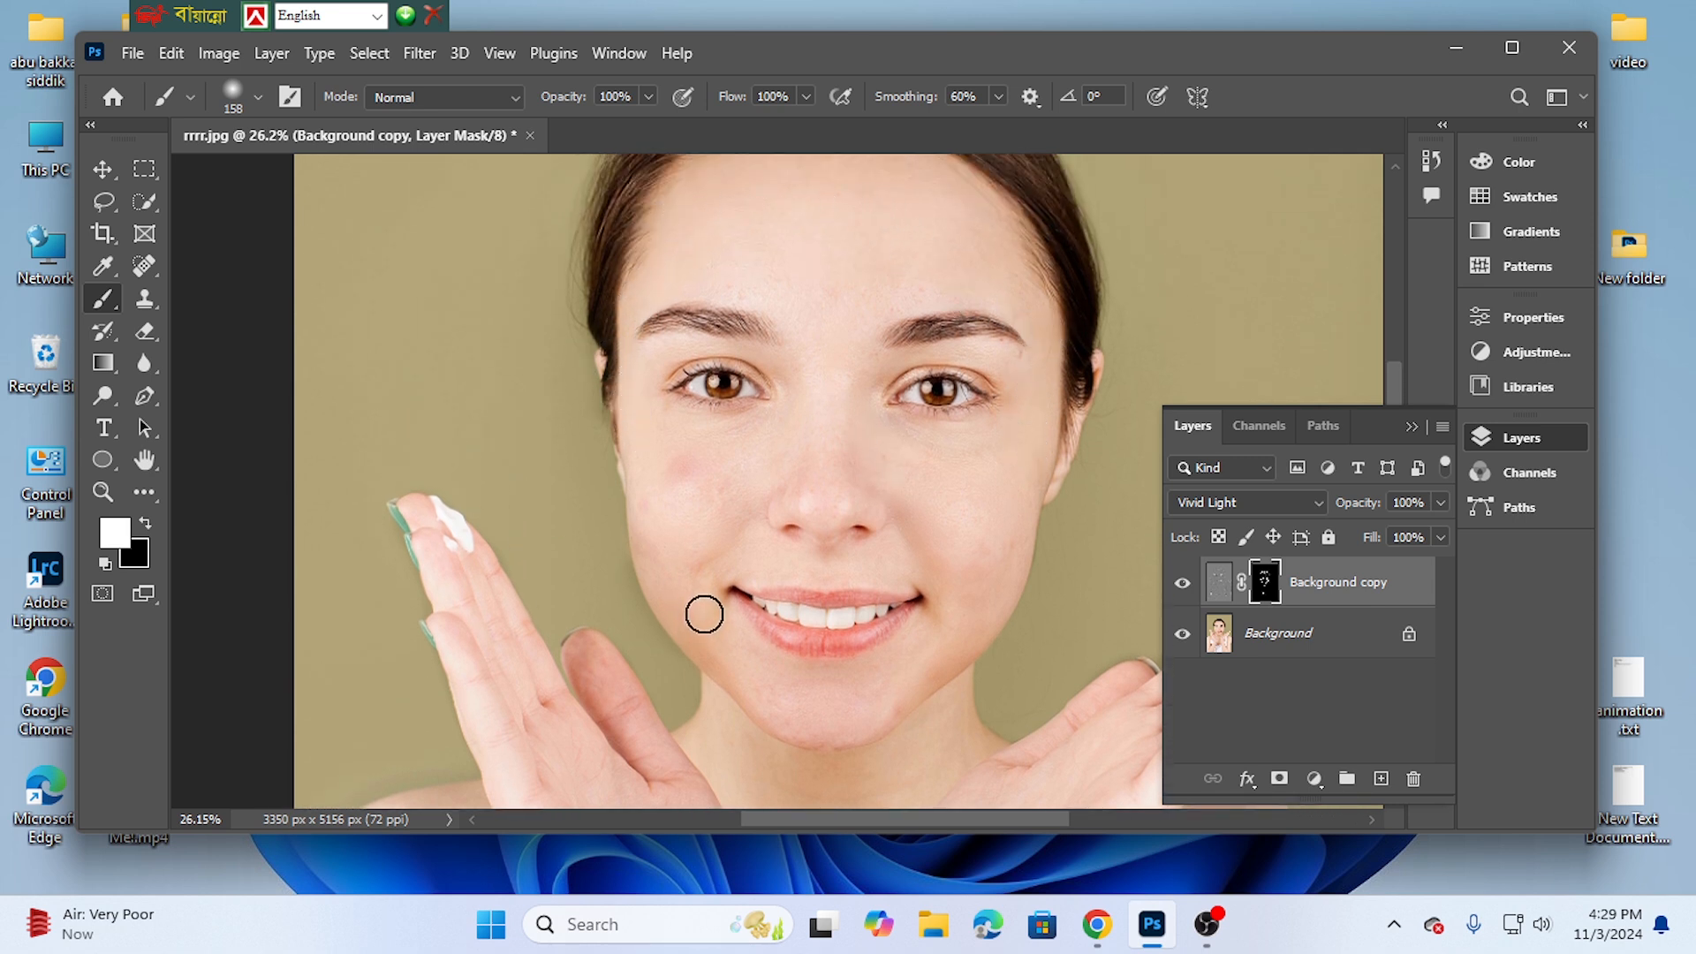
click(861, 530)
click(794, 532)
click(734, 589)
Step: Review the retouched skin across the forehead, face and neck
scroll(872, 692, down, 2)
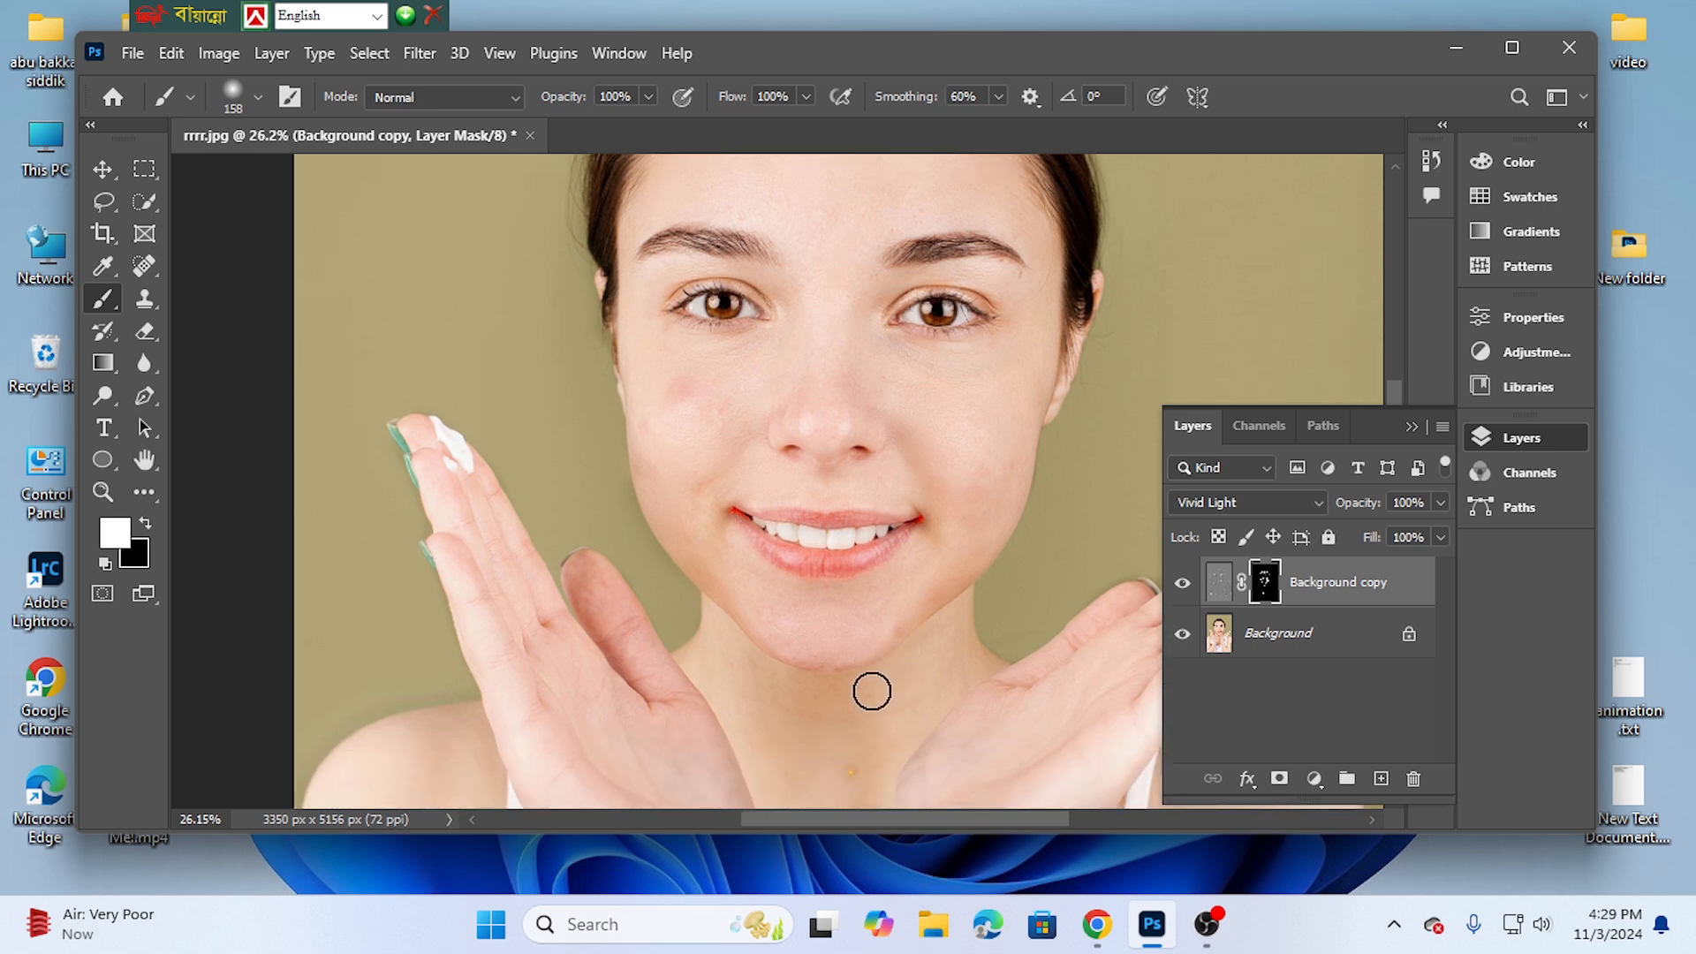
scroll(845, 544, down, 1)
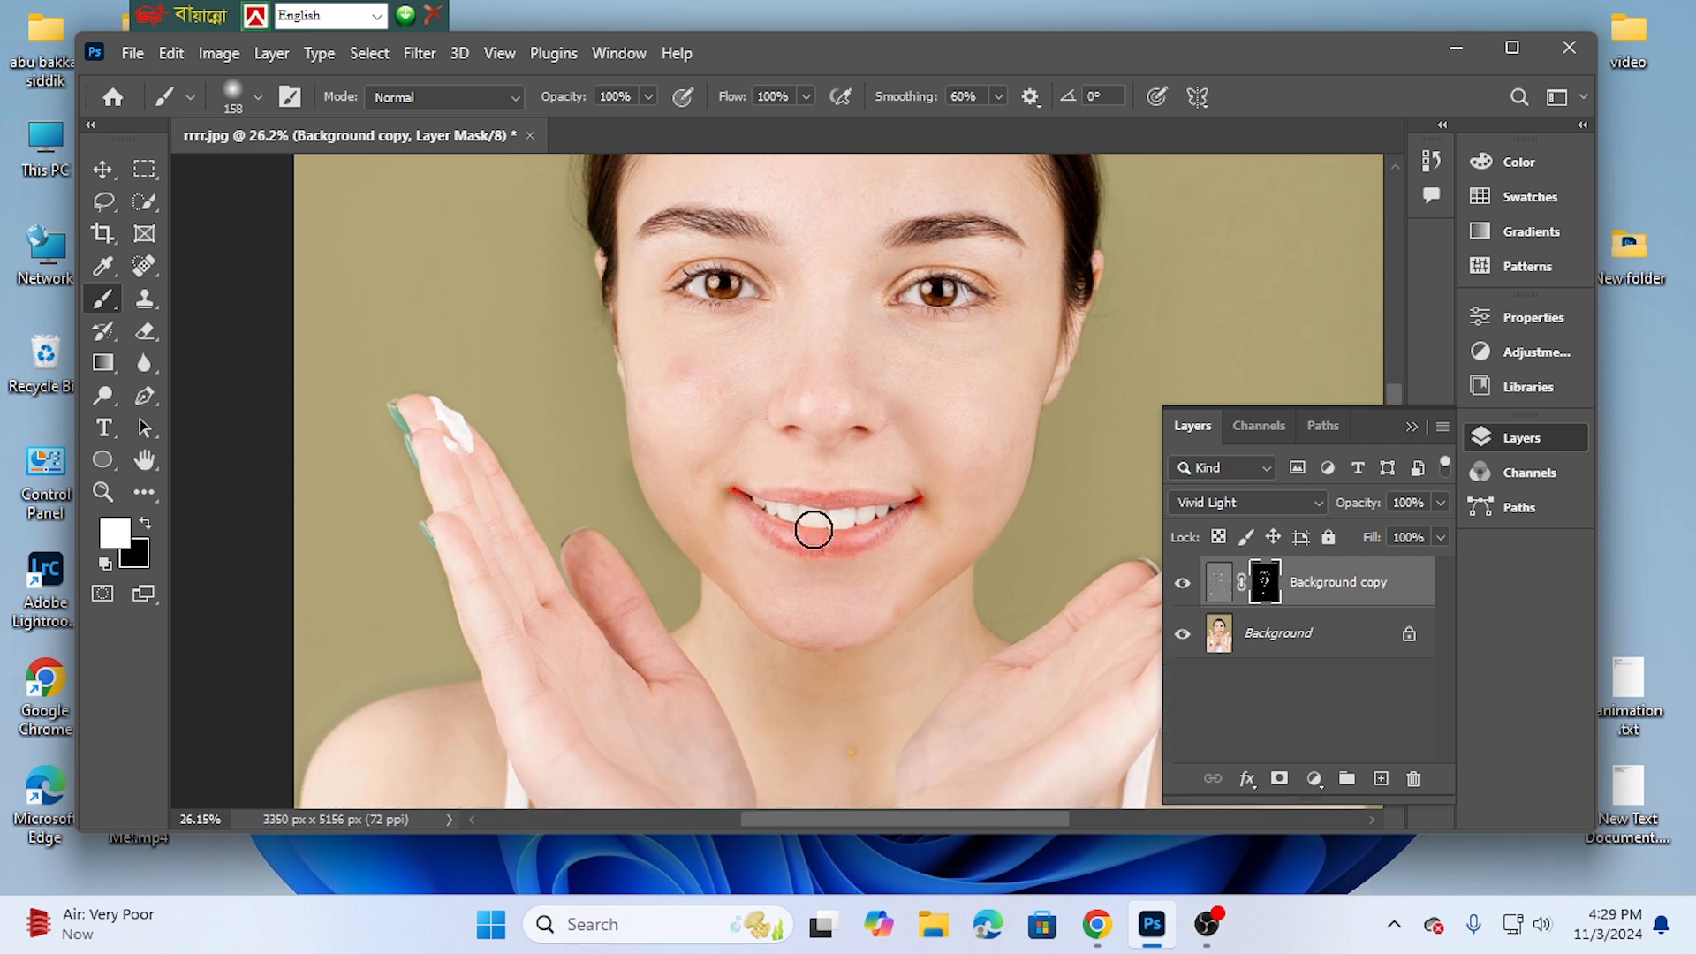
scroll(831, 643, down, 4)
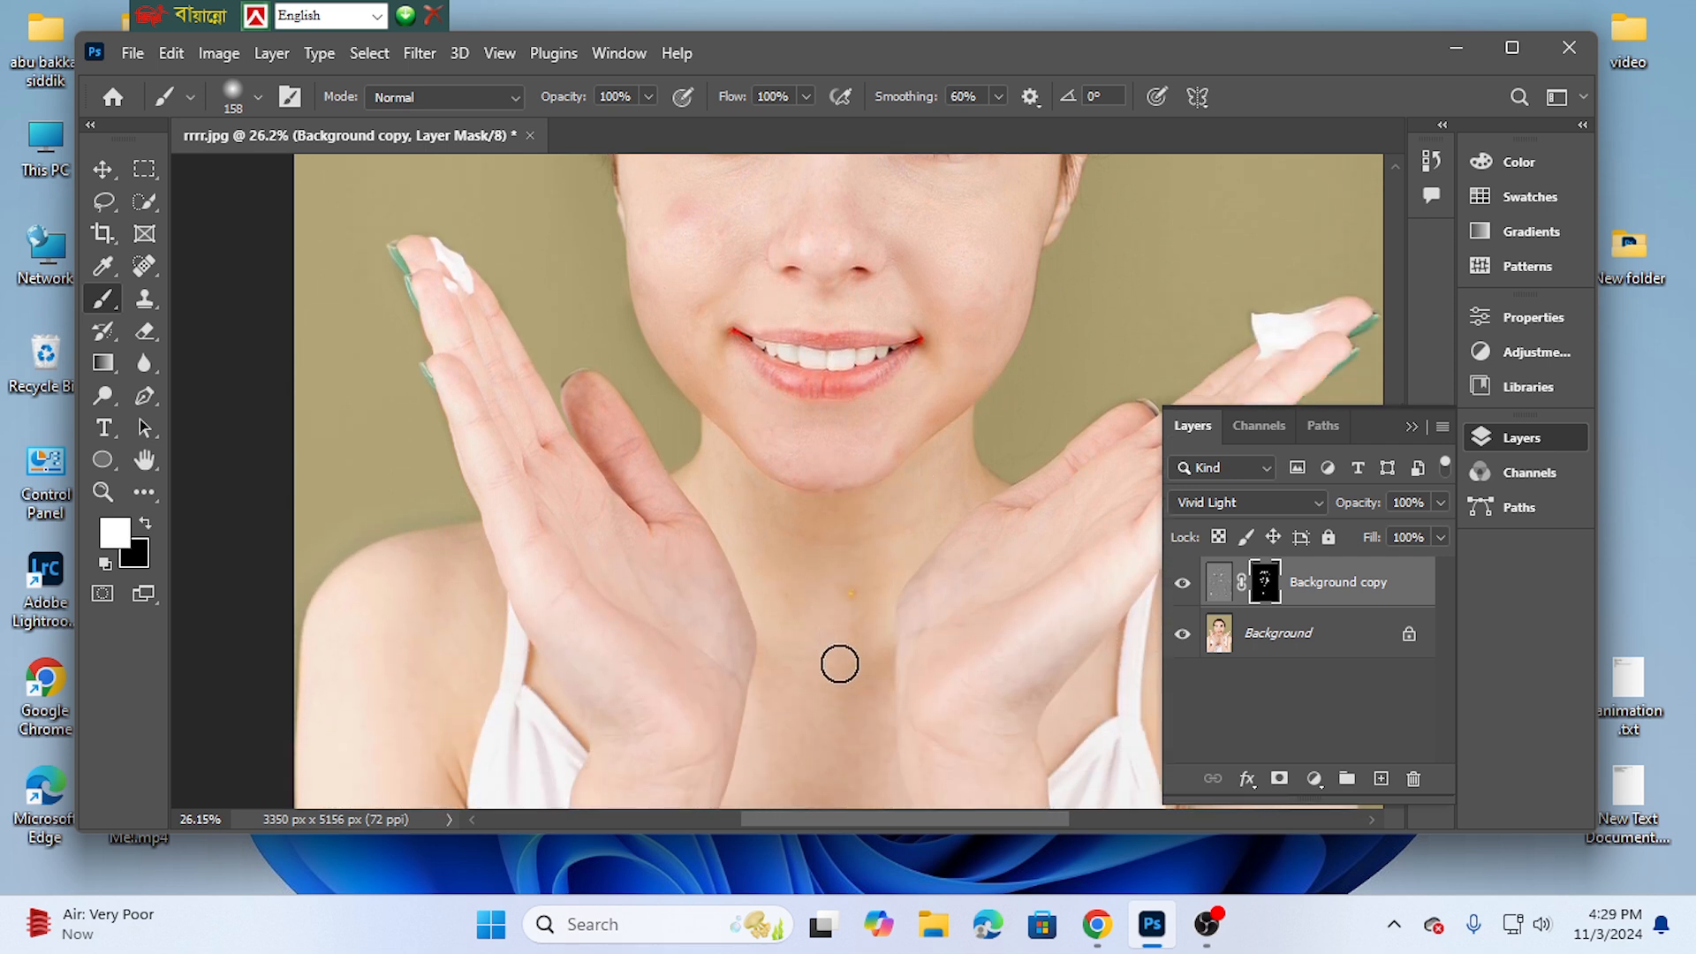
scroll(742, 628, down, 2)
scroll(928, 595, up, 9)
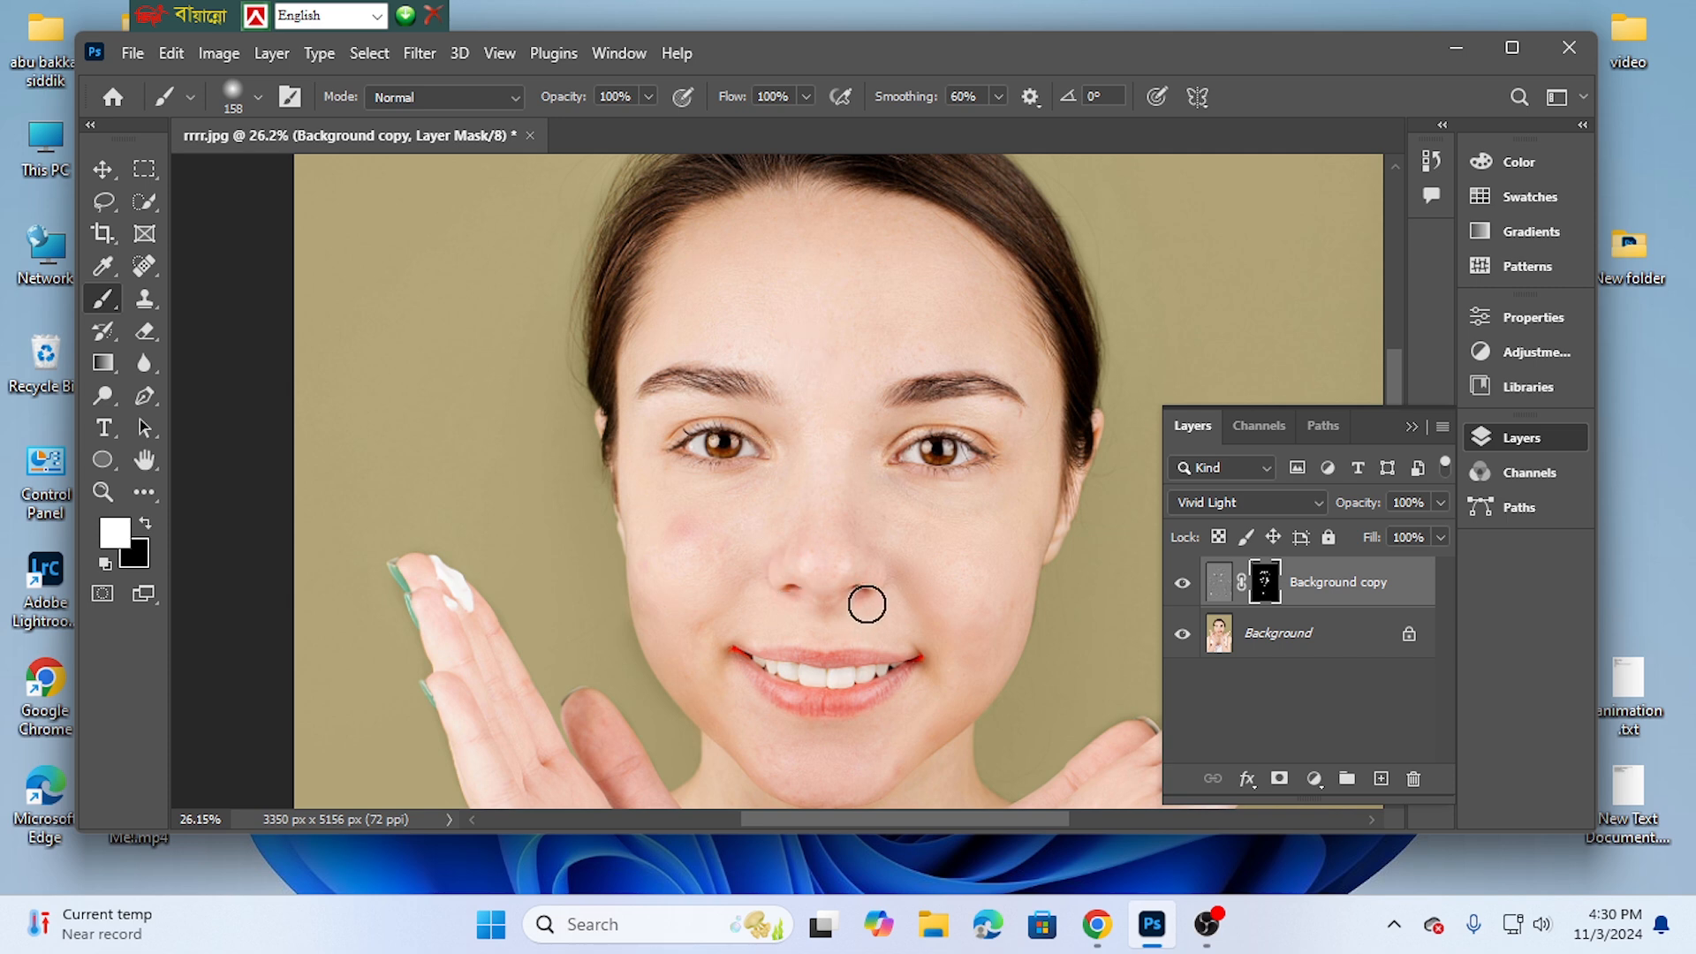
scroll(863, 598, down, 5)
scroll(826, 600, up, 4)
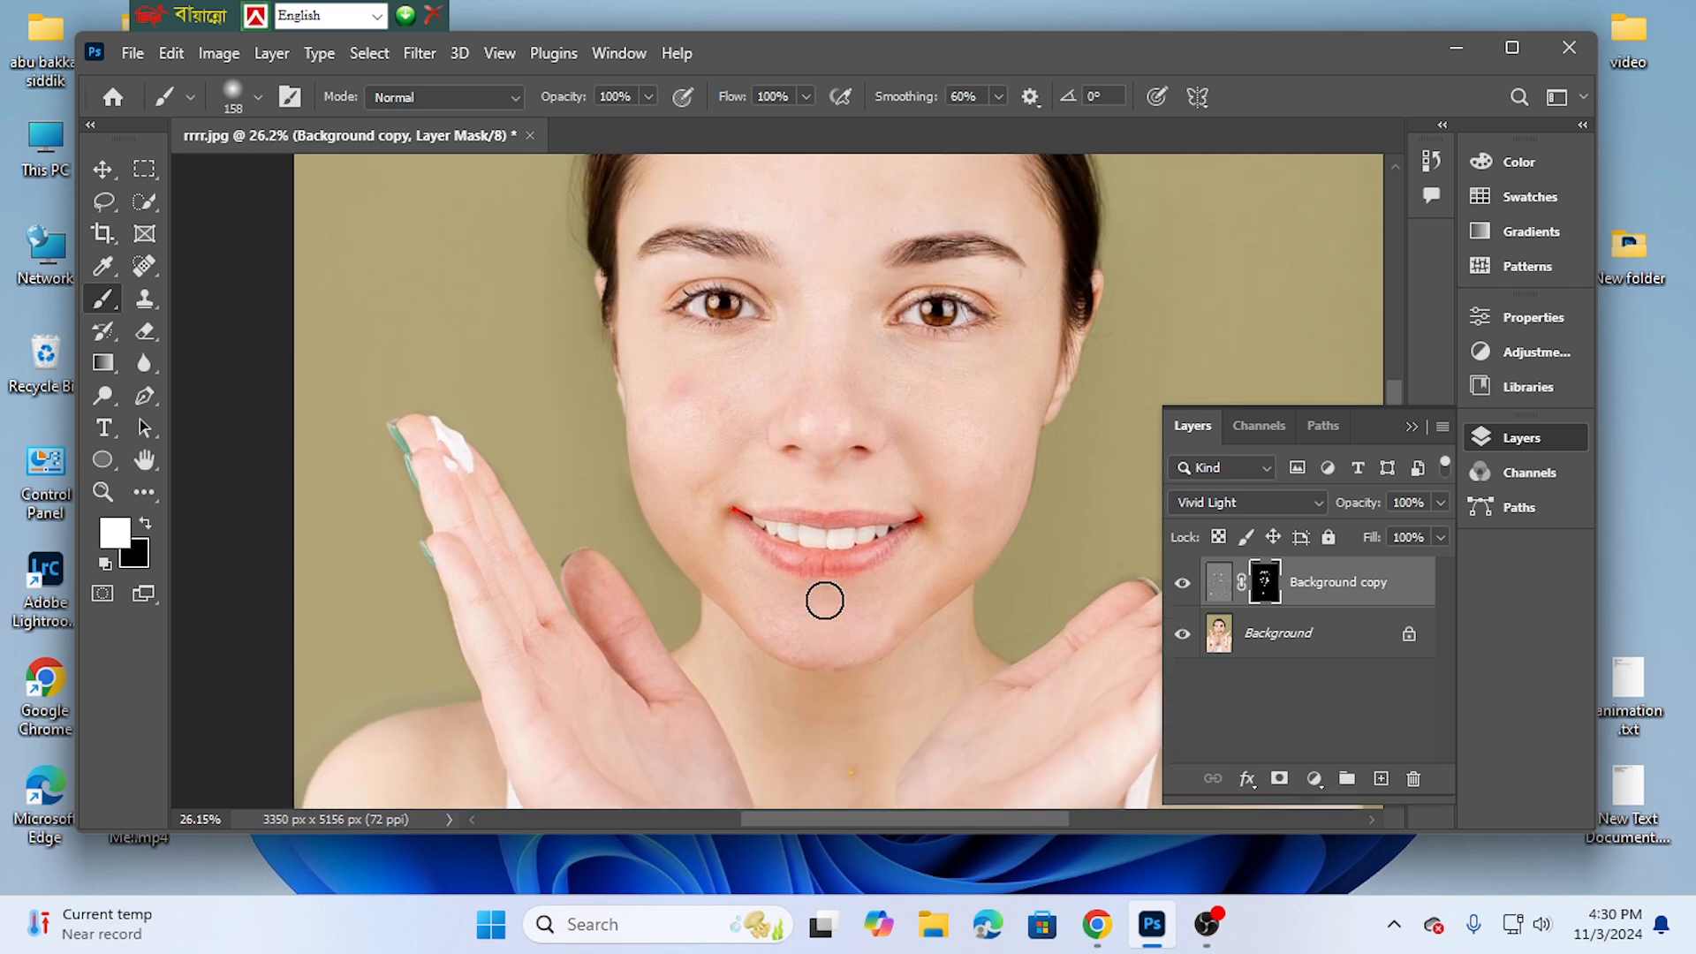